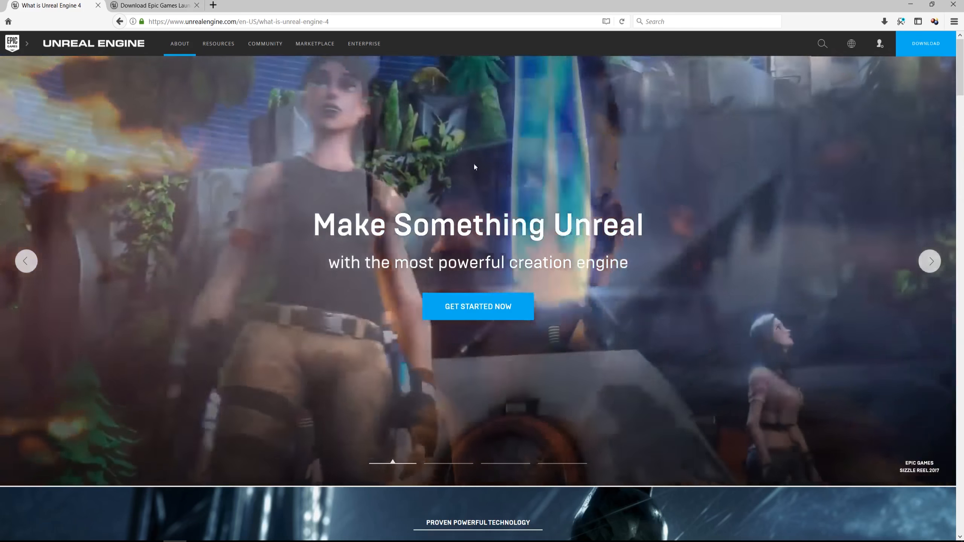
Step: Look over the What is Unreal Engine 4 page and switch to the Epic Games Launcher download page
{"action": "scroll", "coordinate": [363, 449], "scroll_direction": "down", "scroll_amount": 6}
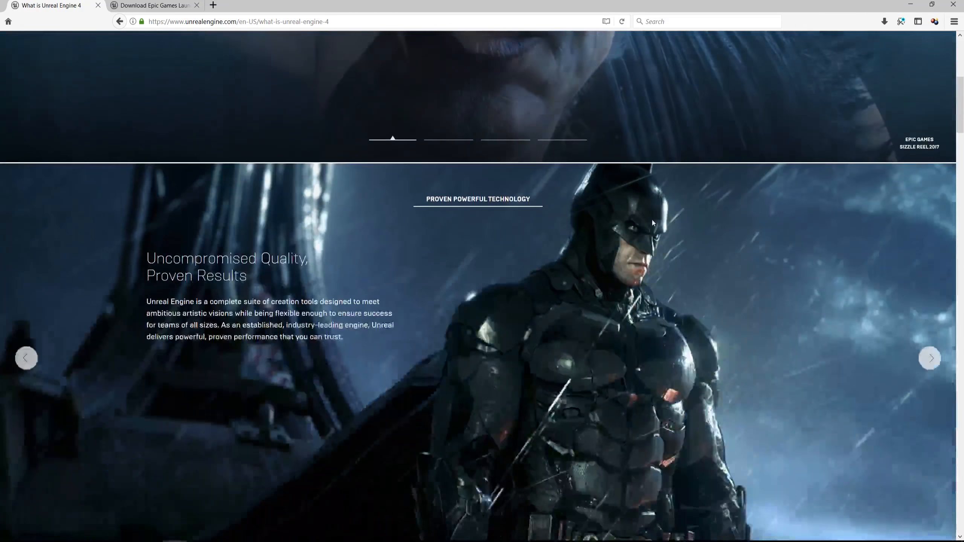
{"action": "scroll", "coordinate": [653, 223], "scroll_direction": "up", "scroll_amount": 6}
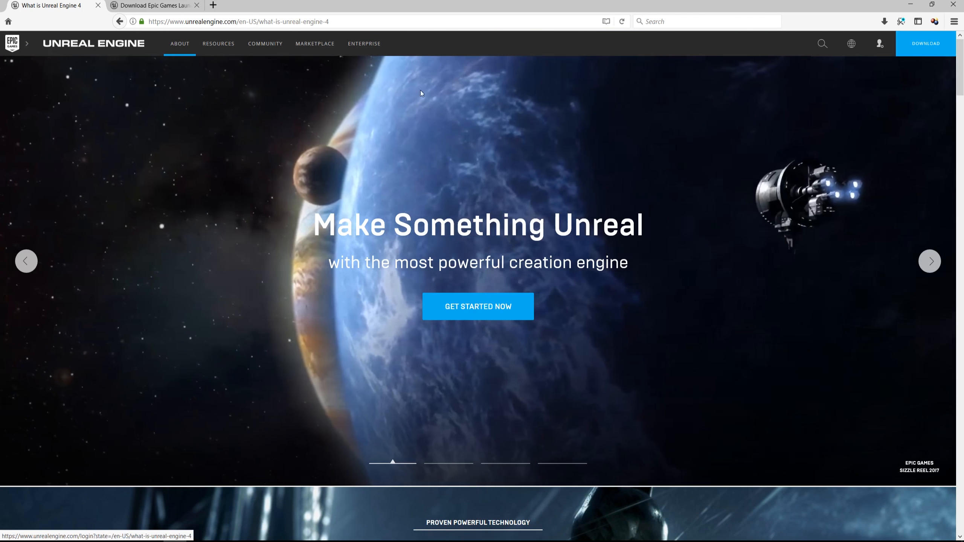
{"action": "key", "text": "ctrl+Tab"}
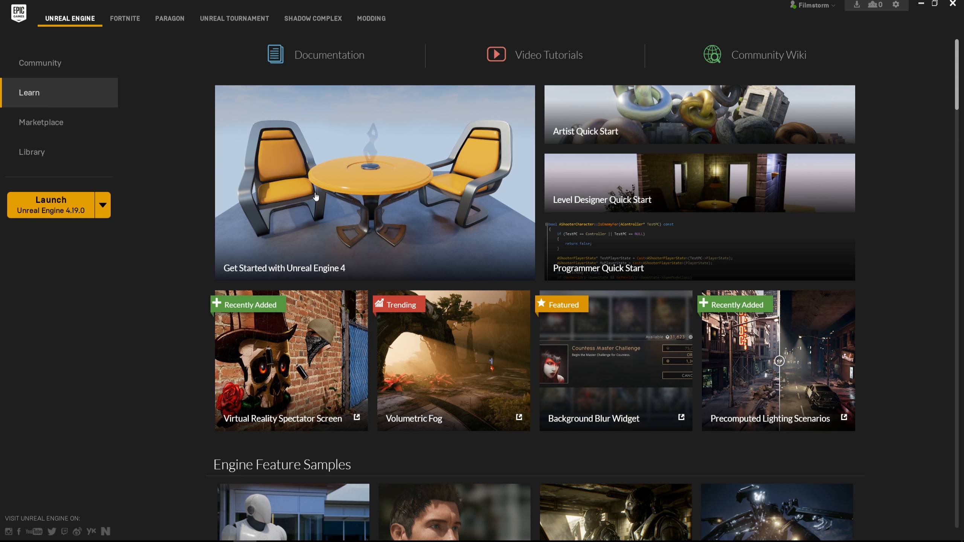
Step: Look over the Learn page in the Epic Games Launcher and open the Library
{"action": "scroll", "coordinate": [317, 197], "scroll_direction": "down", "scroll_amount": 5}
{"action": "scroll", "coordinate": [320, 204], "scroll_direction": "up", "scroll_amount": 5}
{"action": "left_click", "coordinate": [102, 205]}
{"action": "left_click", "coordinate": [96, 337]}
{"action": "left_click", "coordinate": [27, 155]}
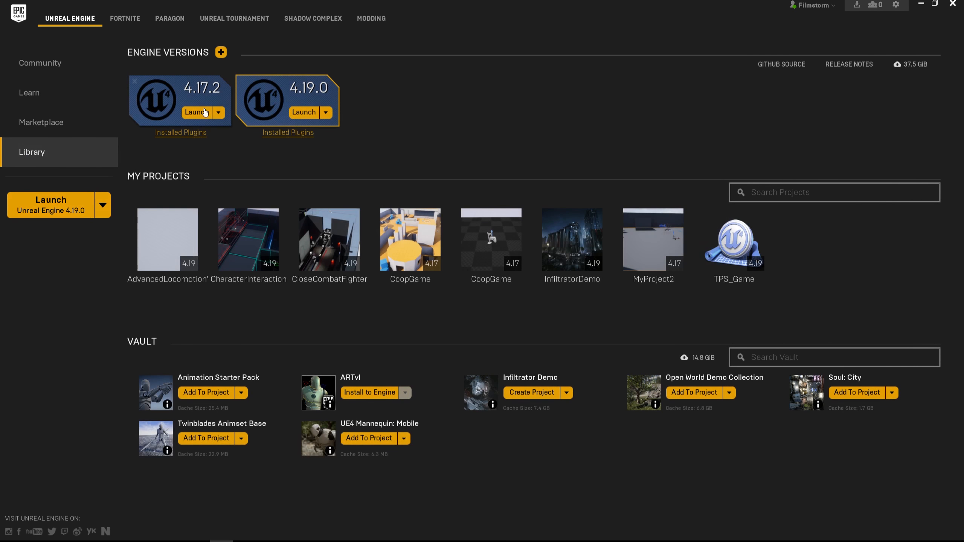
Step: Check which other engine versions can be installed through an extra version slot, and remove that slot
{"action": "left_click", "coordinate": [221, 55]}
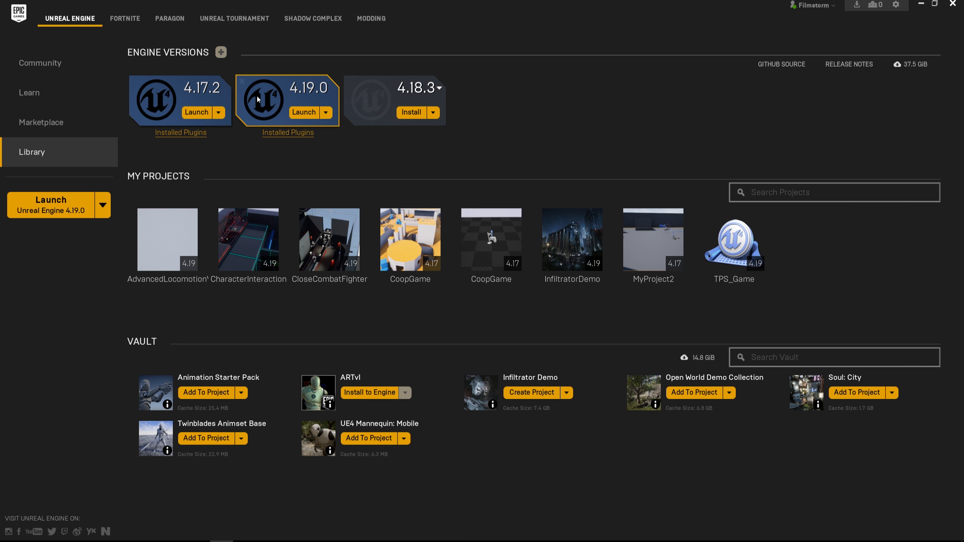
{"action": "left_click", "coordinate": [418, 88]}
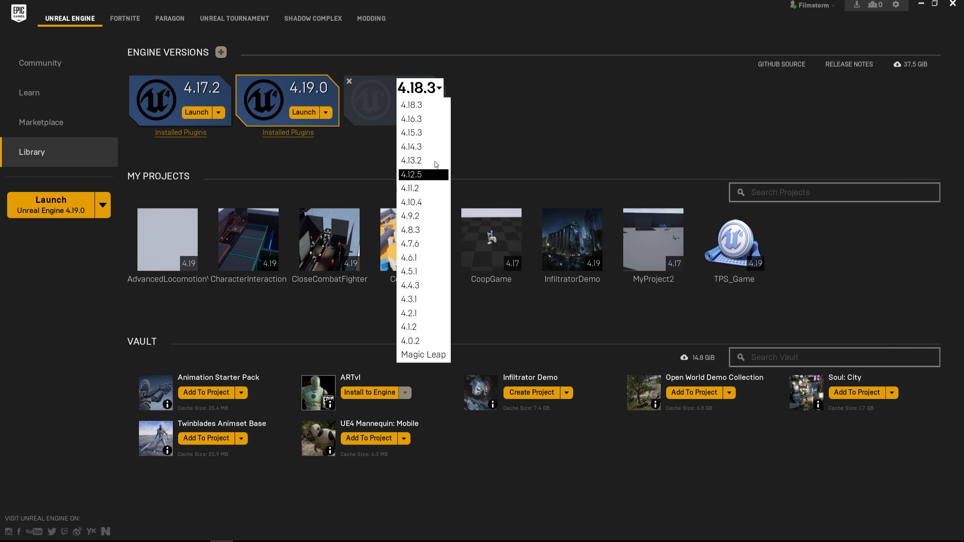
{"action": "left_click", "coordinate": [510, 131]}
{"action": "left_click", "coordinate": [437, 88]}
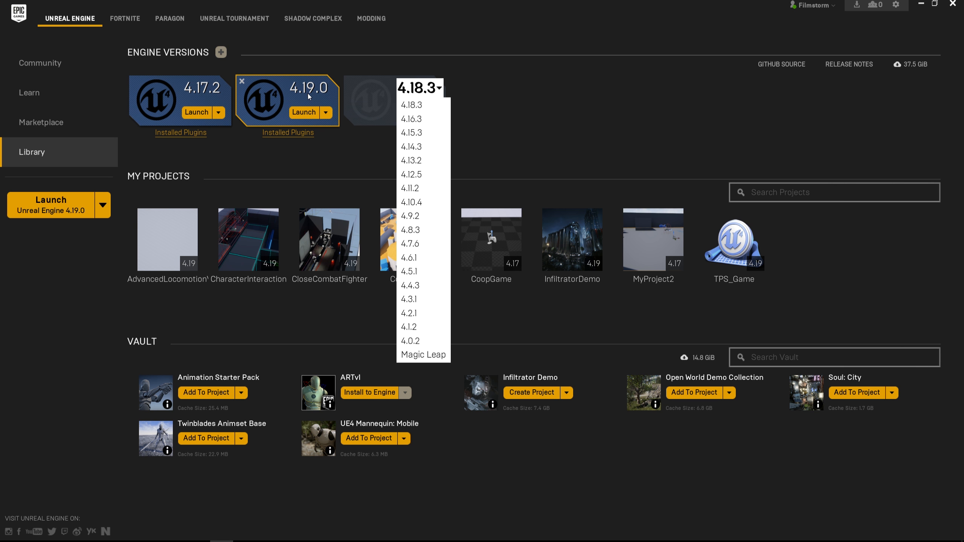
{"action": "left_click", "coordinate": [500, 151]}
{"action": "left_click", "coordinate": [350, 81]}
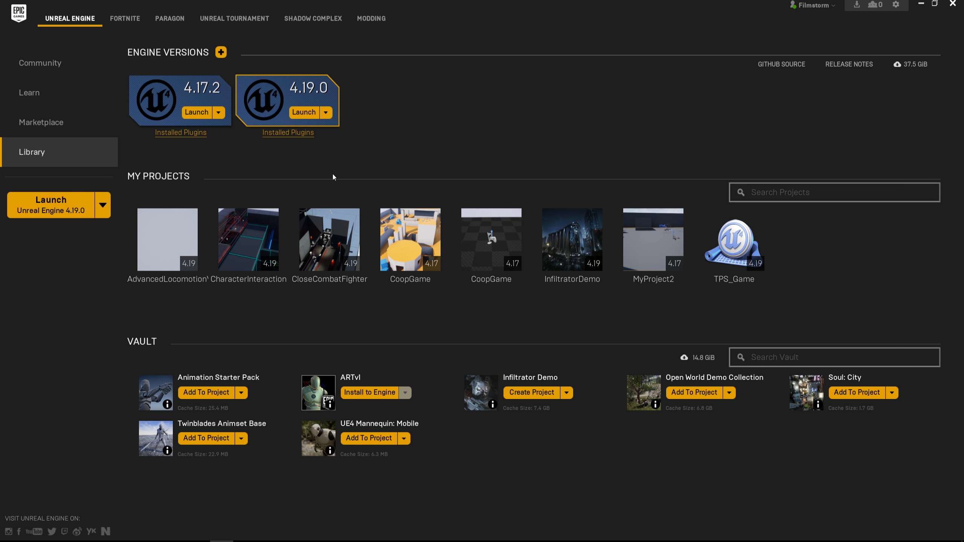
Step: Launch Unreal Engine 4.19.0 and choose the Blueprint Third Person template for a new project
{"action": "left_click", "coordinate": [304, 115]}
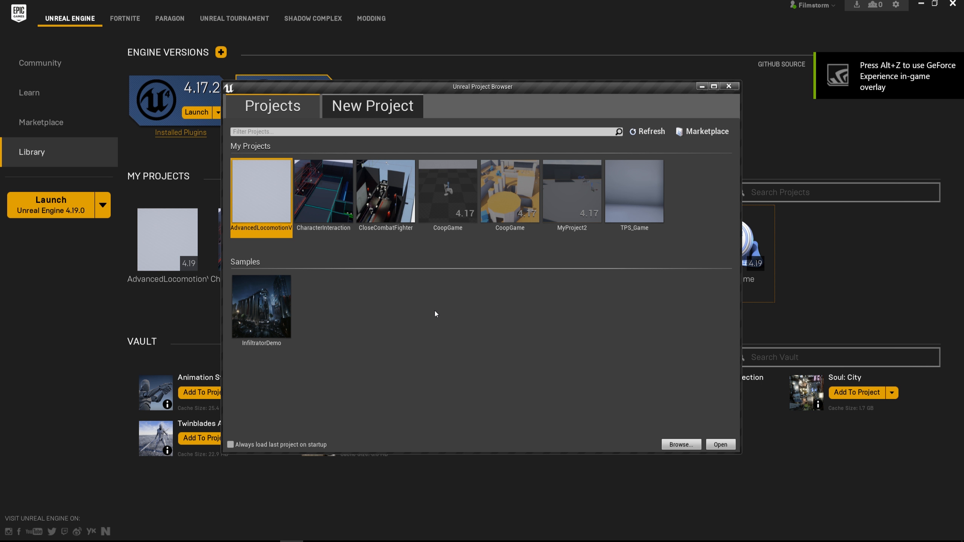
{"action": "left_click_drag", "start_coordinate": [457, 92], "coordinate": [490, 100]}
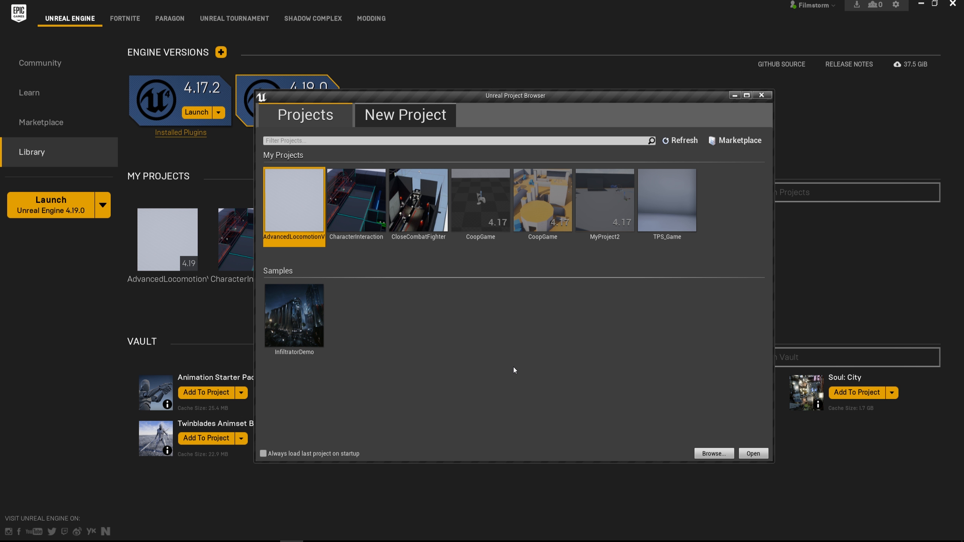
{"action": "left_click", "coordinate": [382, 121]}
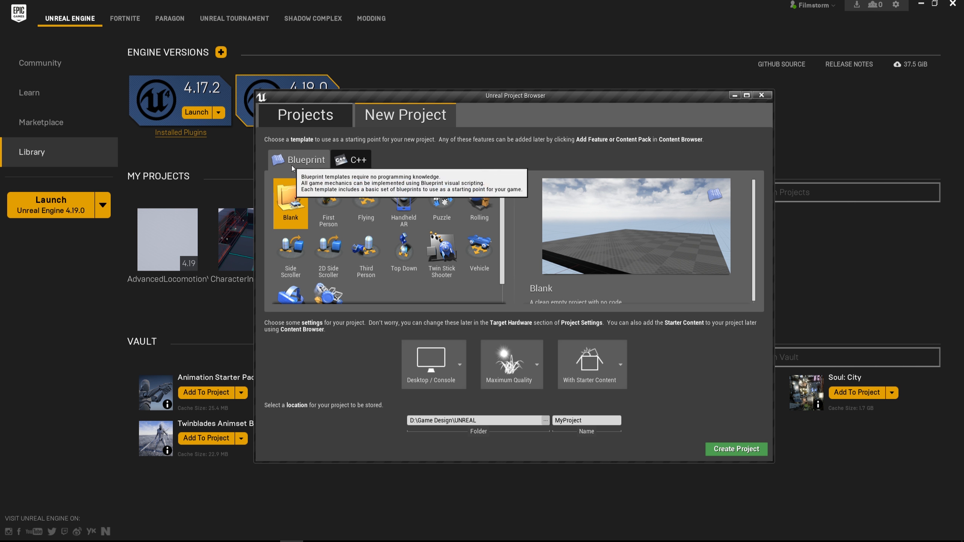
{"action": "left_click", "coordinate": [359, 167]}
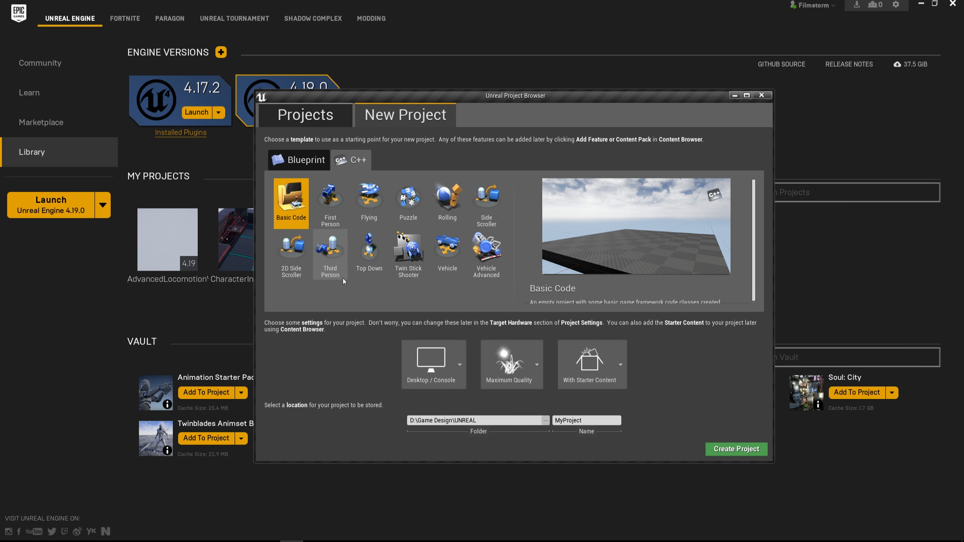
{"action": "left_click", "coordinate": [305, 166]}
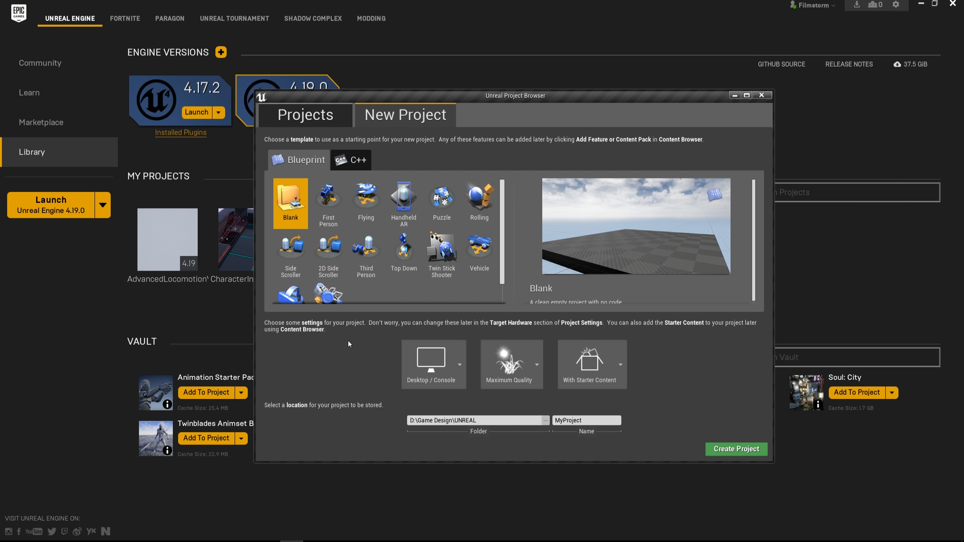
{"action": "left_click", "coordinate": [366, 254]}
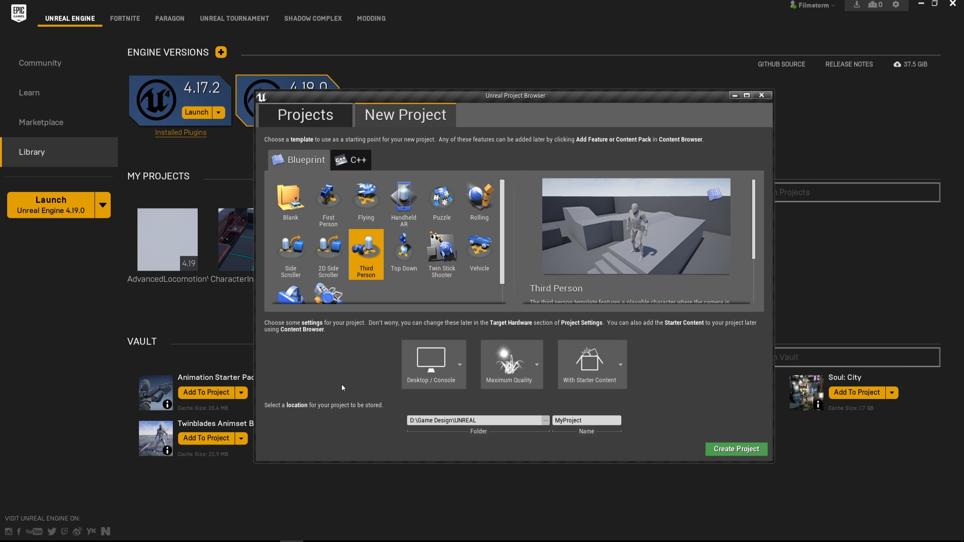
Step: Name the project TPS_ProjectDemo and create it with Desktop / Console, Maximum Quality and starter content
{"action": "left_click", "coordinate": [589, 421]}
{"action": "type", "text": "TPS_"}
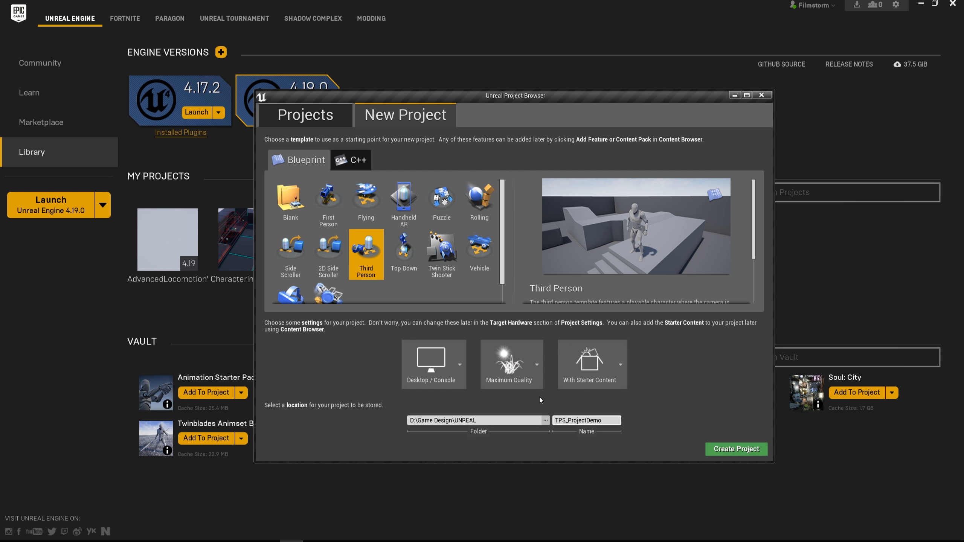
{"action": "left_click", "coordinate": [517, 370]}
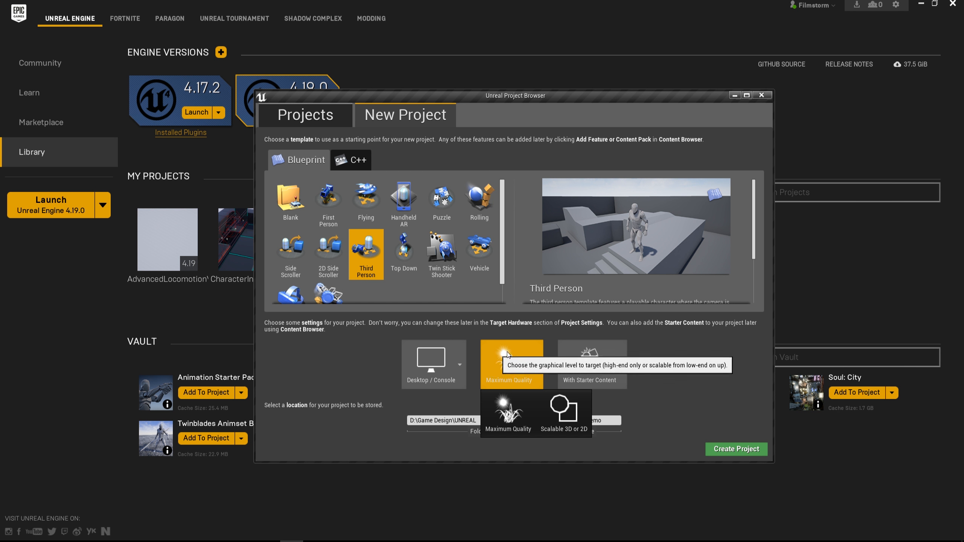
{"action": "left_click", "coordinate": [706, 388]}
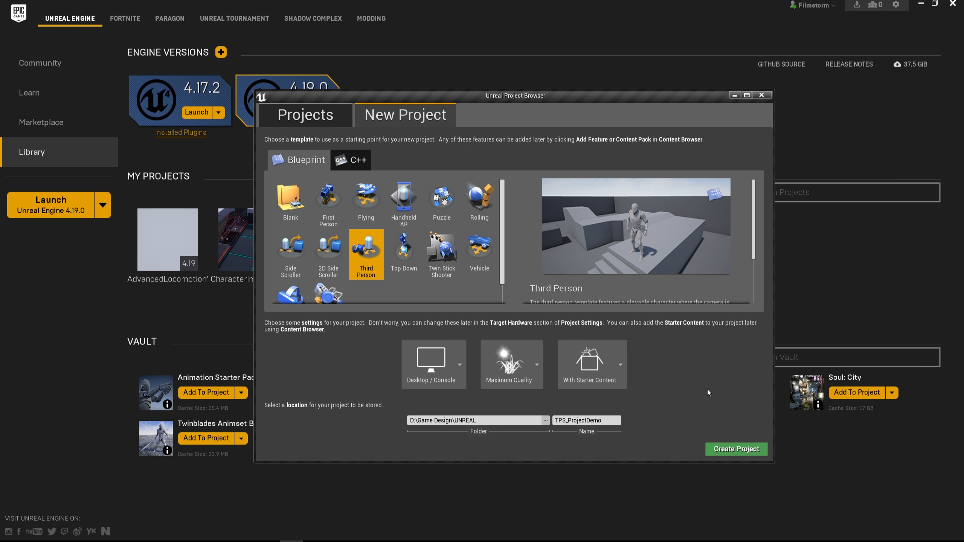
{"action": "left_click", "coordinate": [420, 375]}
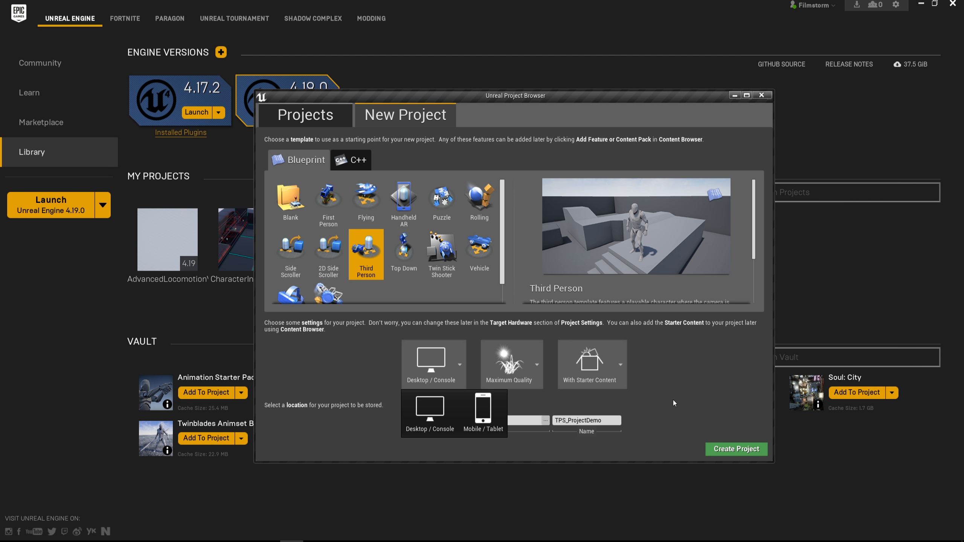
{"action": "left_click", "coordinate": [690, 398]}
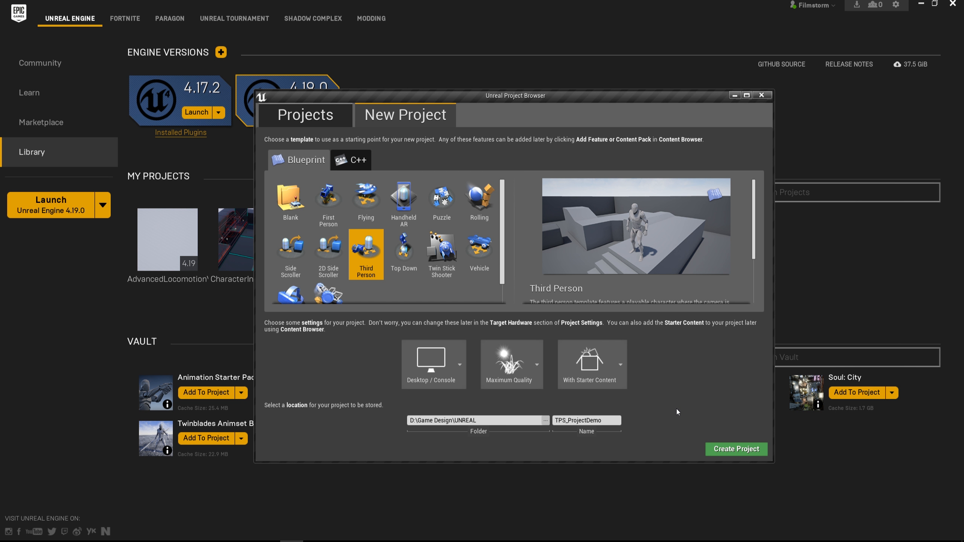
{"action": "left_click", "coordinate": [742, 449]}
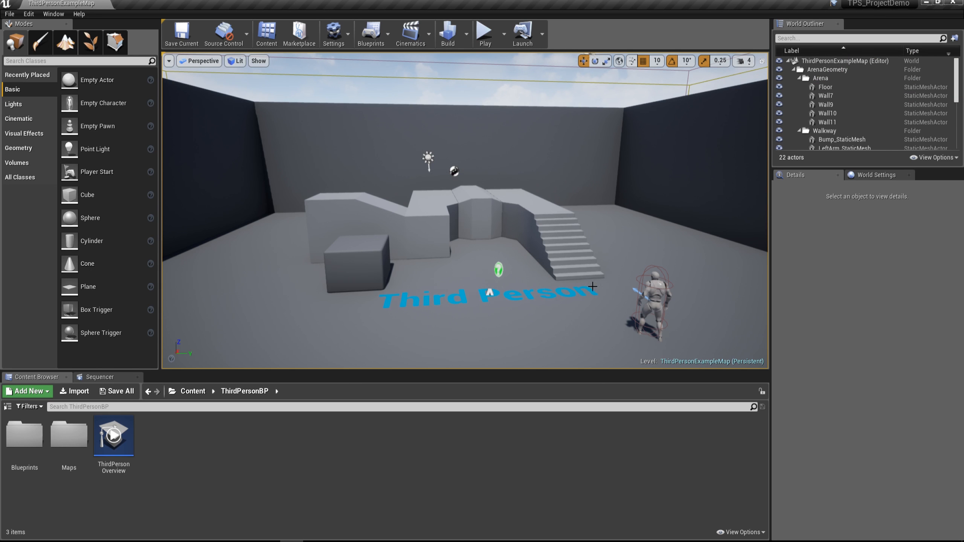
Step: Fly through the viewport to examine the Third Person example level, its ramps and stairs, and the character
{"action": "right_click_drag", "start_coordinate": [541, 284], "coordinate": [495, 324]}
{"action": "key", "text": "d"}
{"action": "key", "text": "s"}
{"action": "key", "text": "w"}
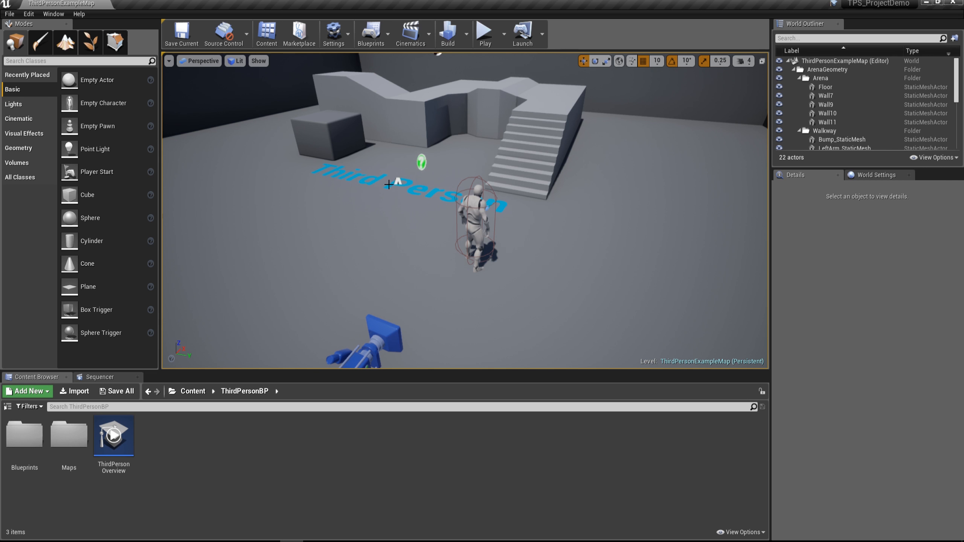
{"action": "right_click_drag", "start_coordinate": [365, 224], "coordinate": [347, 176]}
{"action": "key", "text": "a"}
{"action": "right_click_drag", "start_coordinate": [465, 211], "coordinate": [545, 209]}
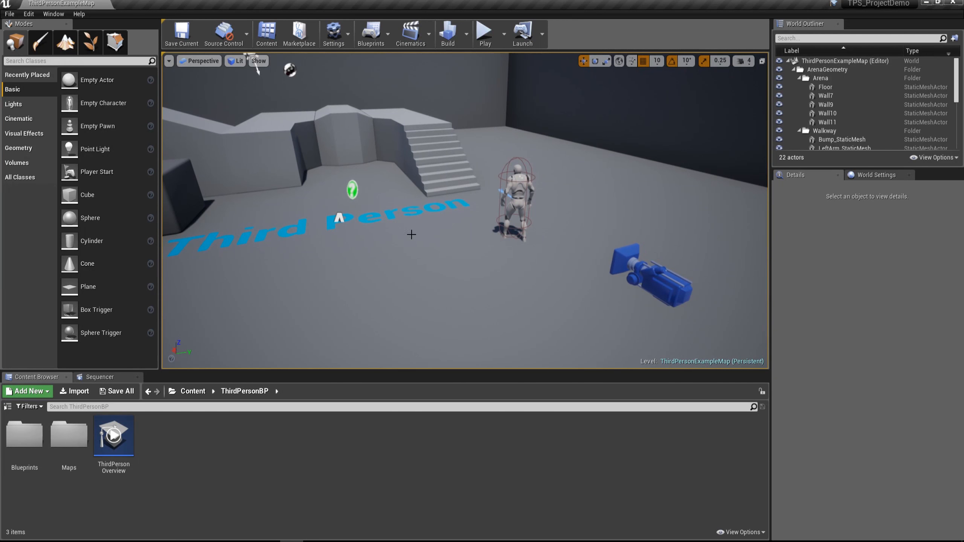
{"action": "key", "text": "d"}
{"action": "mouse_move", "coordinate": [422, 226]}
{"action": "right_mouse_down"}
{"action": "mouse_move", "coordinate": [452, 217]}
{"action": "mouse_move", "coordinate": [422, 213]}
{"action": "mouse_move", "coordinate": [425, 194]}
{"action": "mouse_move", "coordinate": [535, 217]}
{"action": "mouse_move", "coordinate": [528, 188]}
{"action": "mouse_move", "coordinate": [532, 266]}
{"action": "mouse_move", "coordinate": [530, 228]}
{"action": "mouse_move", "coordinate": [435, 221]}
{"action": "right_mouse_up"}
{"action": "key", "text": "a"}
{"action": "key", "text": "w"}
{"action": "key", "text": "s"}
{"action": "right_click_drag", "start_coordinate": [511, 204], "coordinate": [578, 105]}
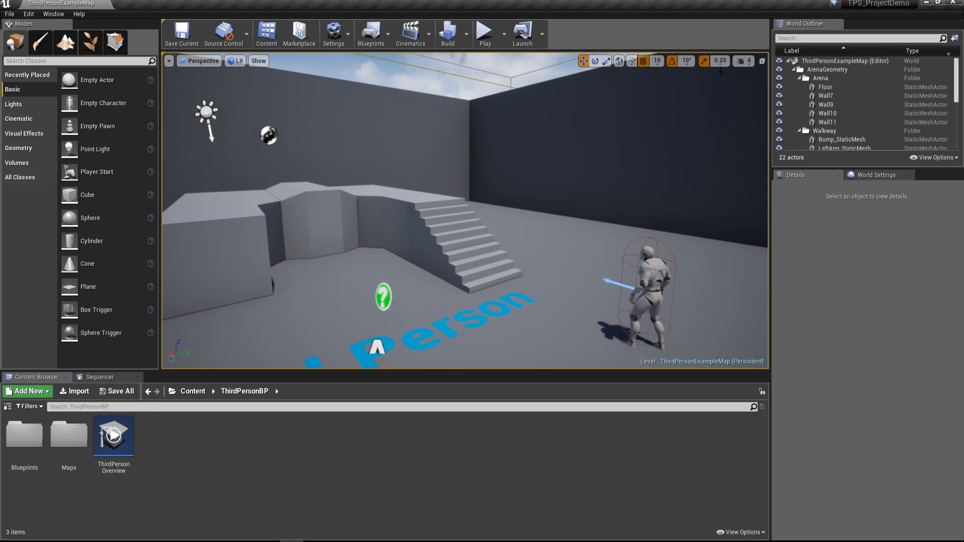
Step: Try flying with the viewport camera at its highest speed, and set the camera speed to 3
{"action": "left_click", "coordinate": [745, 61]}
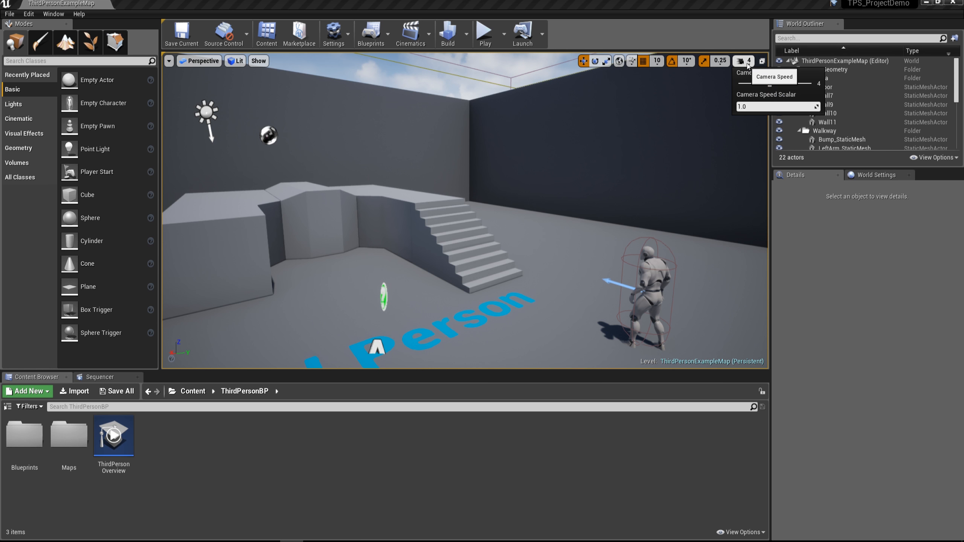
{"action": "mouse_move", "coordinate": [668, 137]}
{"action": "right_mouse_down"}
{"action": "mouse_move", "coordinate": [651, 171]}
{"action": "mouse_move", "coordinate": [664, 154]}
{"action": "right_mouse_up"}
{"action": "key", "text": "w"}
{"action": "left_click", "coordinate": [745, 61]}
{"action": "left_click", "coordinate": [811, 84]}
{"action": "key", "text": "s"}
{"action": "key", "text": "w"}
{"action": "key", "text": "s"}
{"action": "left_click", "coordinate": [744, 62]}
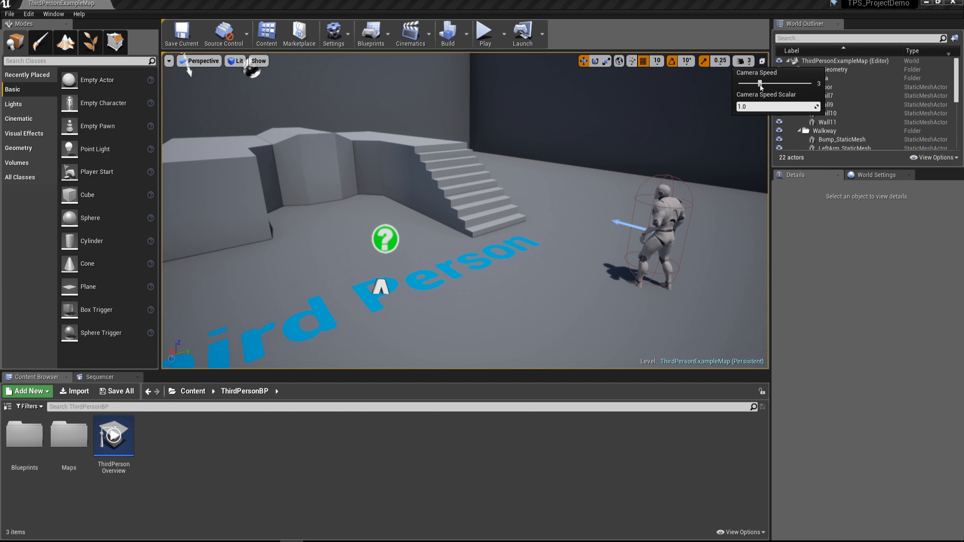
{"action": "right_click_drag", "start_coordinate": [586, 225], "coordinate": [609, 220]}
Step: Select the ThirdPersonCharacter in the level and focus the viewport on it
{"action": "left_click", "coordinate": [547, 285]}
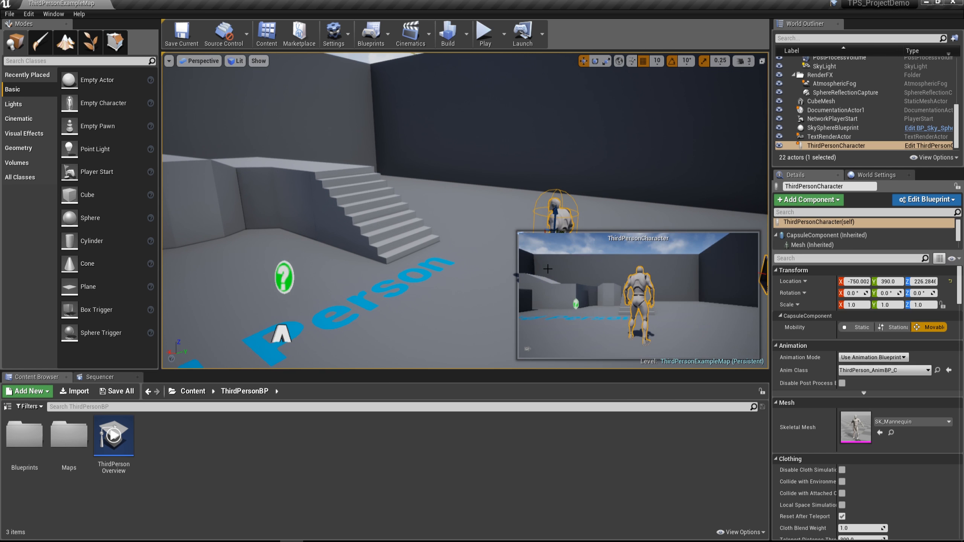
{"action": "key", "text": "f"}
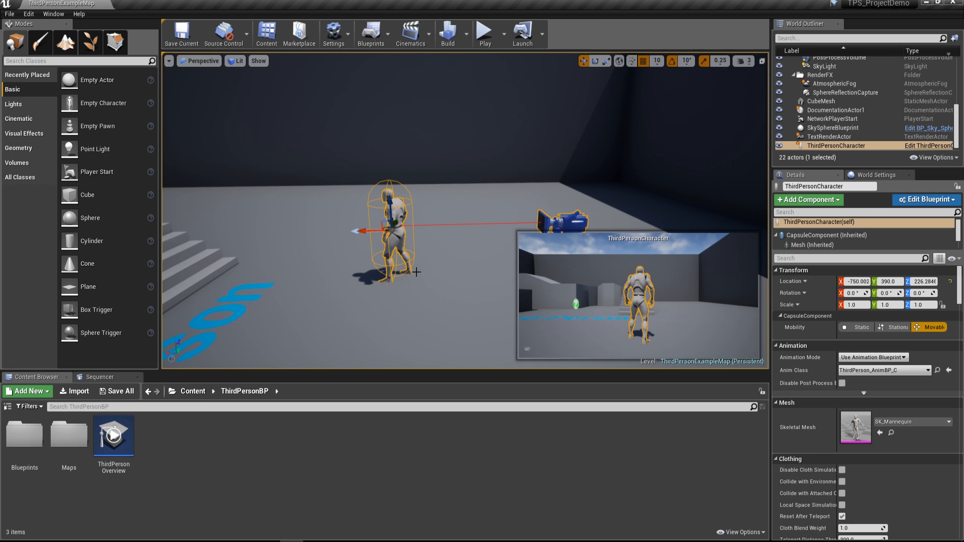
{"action": "scroll", "coordinate": [417, 272], "scroll_direction": "down", "scroll_amount": 2}
{"action": "right_click_drag", "start_coordinate": [251, 265], "coordinate": [351, 258]}
{"action": "key", "text": "f"}
{"action": "key", "text": "w"}
{"action": "key", "text": "s"}
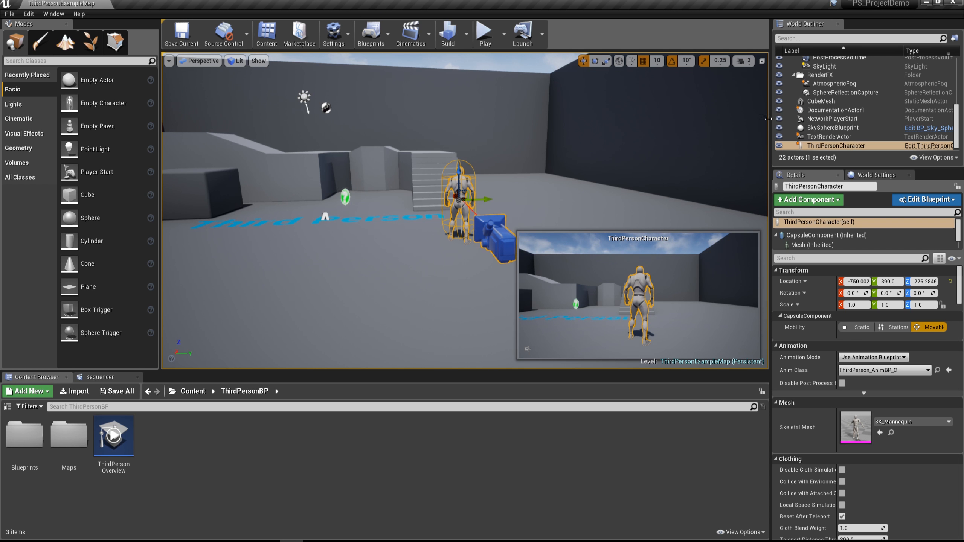
Step: Enlarge the World Outliner and the ThirdPersonCharacter's component list, looking through the character's detail properties
{"action": "scroll", "coordinate": [831, 104], "scroll_direction": "up", "scroll_amount": 10}
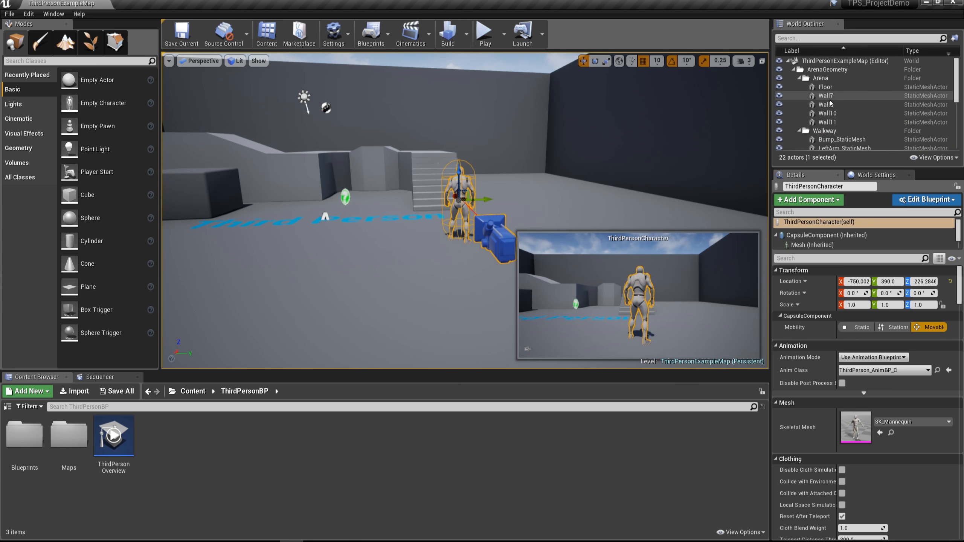
{"action": "left_click_drag", "start_coordinate": [860, 172], "coordinate": [861, 203]}
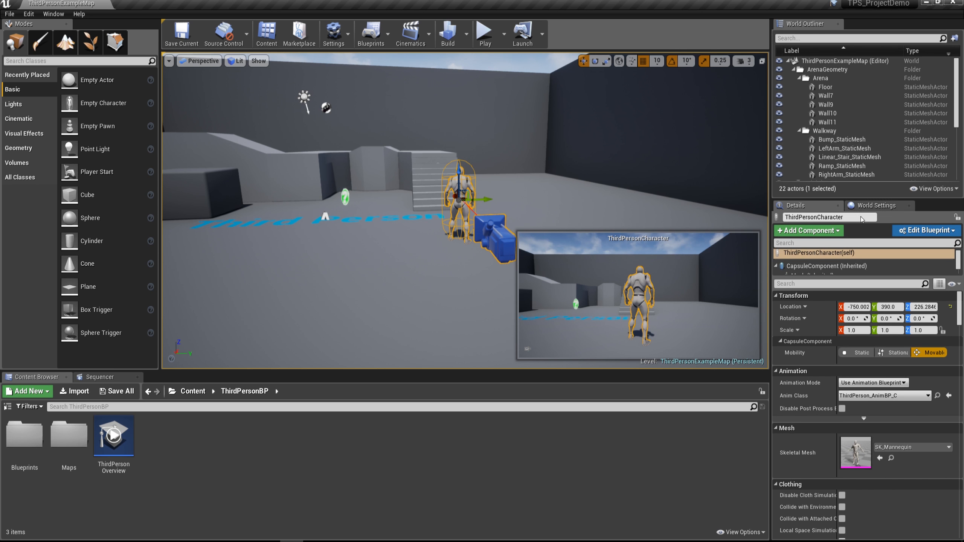
{"action": "scroll", "coordinate": [810, 352], "scroll_direction": "down", "scroll_amount": 10}
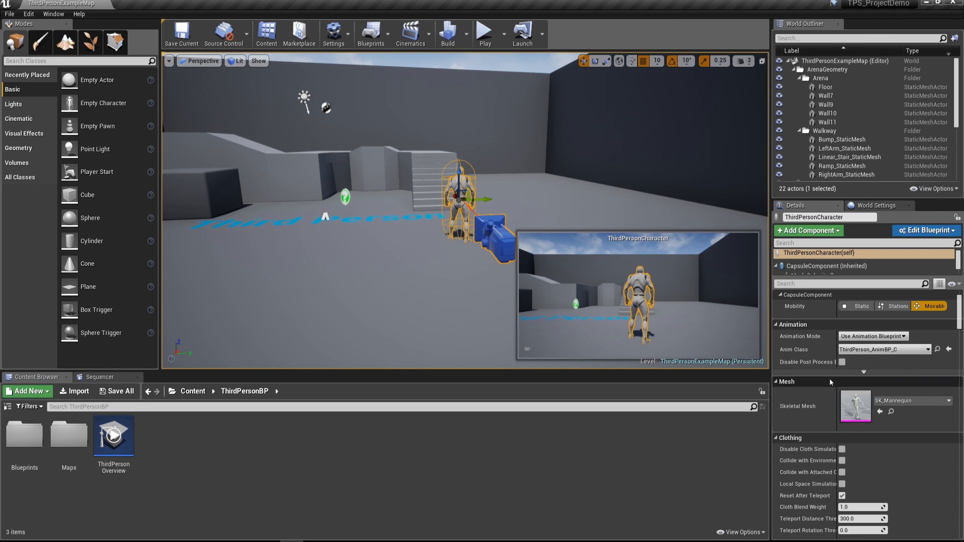
{"action": "scroll", "coordinate": [834, 398], "scroll_direction": "down", "scroll_amount": 5}
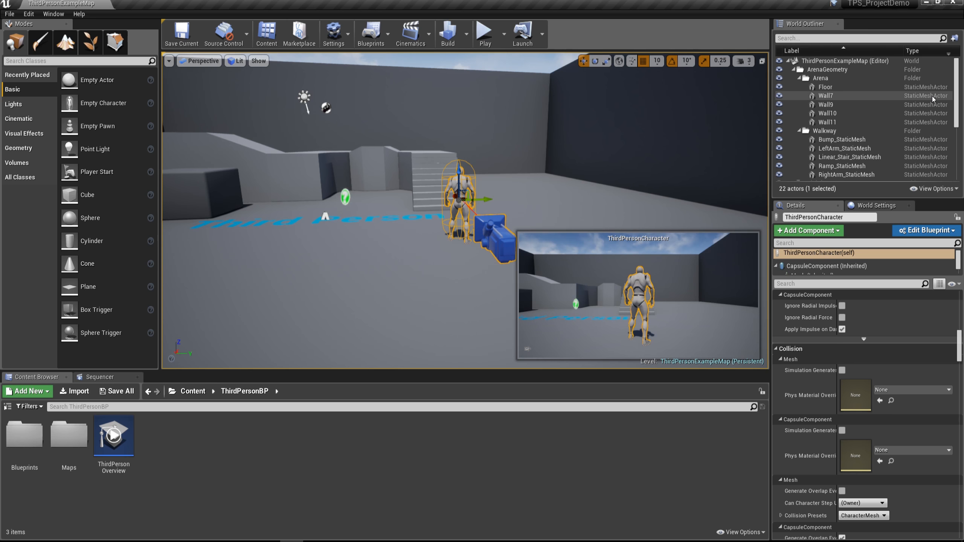
{"action": "scroll", "coordinate": [818, 404], "scroll_direction": "down", "scroll_amount": 6}
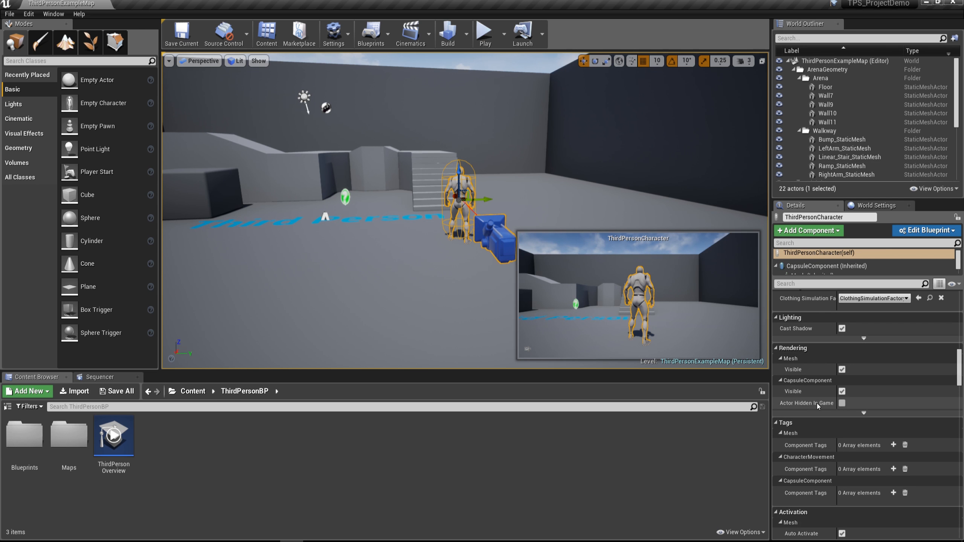
{"action": "scroll", "coordinate": [803, 407], "scroll_direction": "down", "scroll_amount": 8}
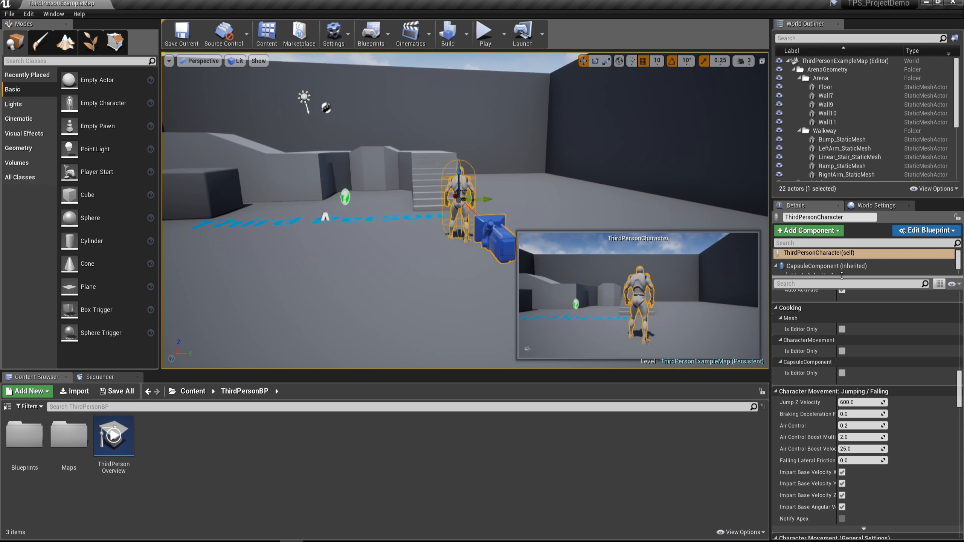
{"action": "left_click_drag", "start_coordinate": [842, 276], "coordinate": [809, 367]}
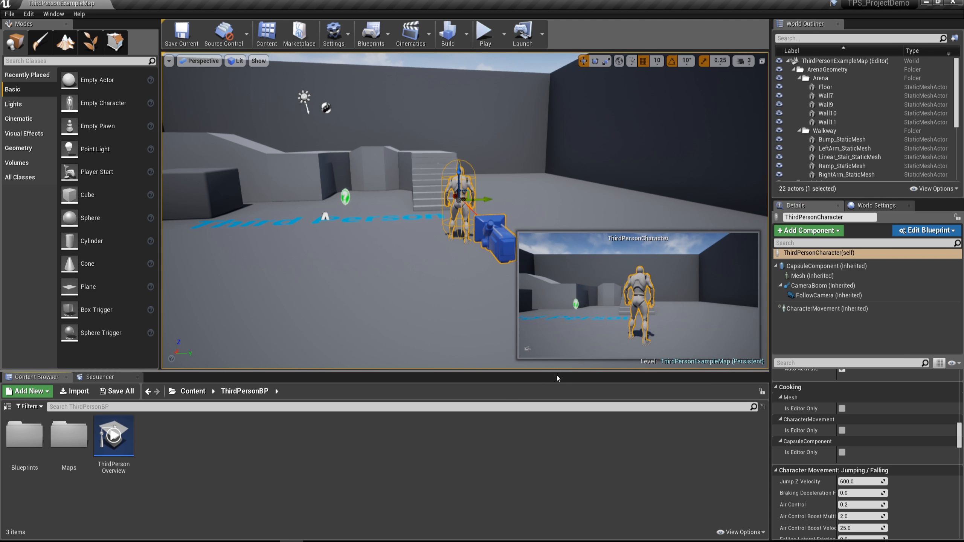
Step: Fly the viewport camera around the ThirdPersonCharacter to view the arena's ramps and stairs from above, selecting the Floor
{"action": "mouse_move", "coordinate": [387, 207]}
{"action": "right_mouse_down"}
{"action": "mouse_move", "coordinate": [387, 230]}
{"action": "mouse_move", "coordinate": [387, 207]}
{"action": "right_mouse_up"}
{"action": "key", "text": "w"}
{"action": "key", "text": "e"}
{"action": "key", "text": "s"}
{"action": "key", "text": "d"}
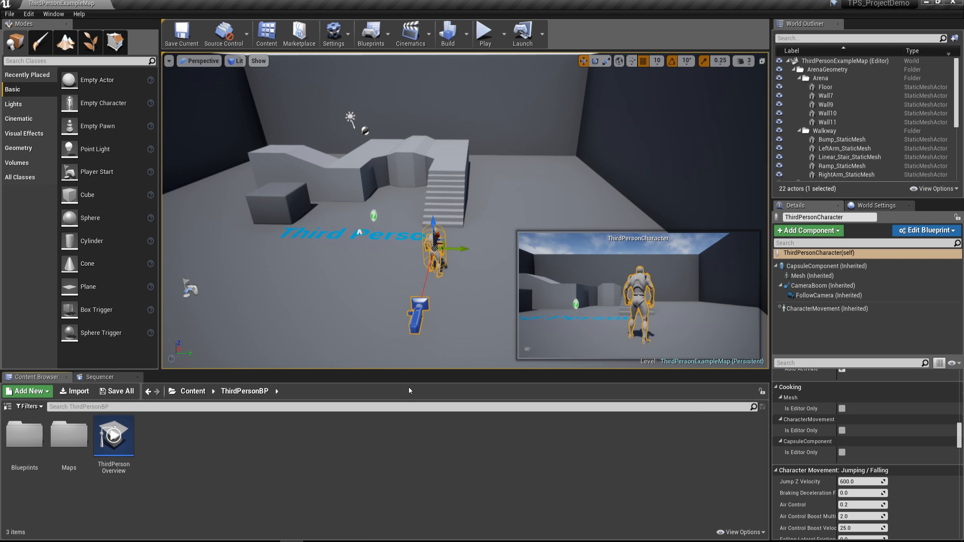
{"action": "left_click", "coordinate": [339, 284]}
{"action": "mouse_move", "coordinate": [340, 284]}
{"action": "right_mouse_down"}
{"action": "mouse_move", "coordinate": [354, 273]}
{"action": "mouse_move", "coordinate": [333, 269]}
{"action": "right_mouse_up"}
{"action": "key", "text": "w"}
{"action": "key", "text": "d"}
Step: Play the level in the editor and run the character around the arena and up onto the raised walkway
{"action": "left_click", "coordinate": [478, 43]}
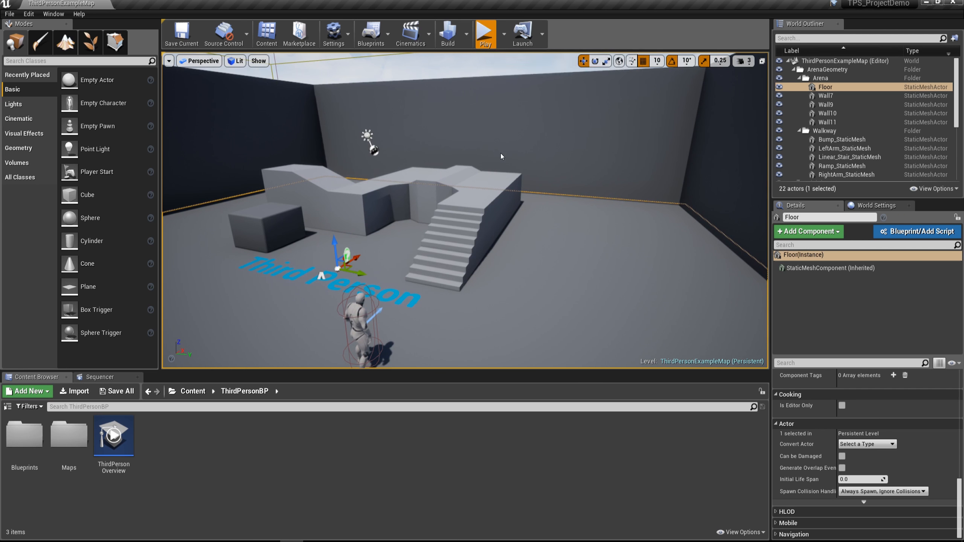
{"action": "key", "text": "w"}
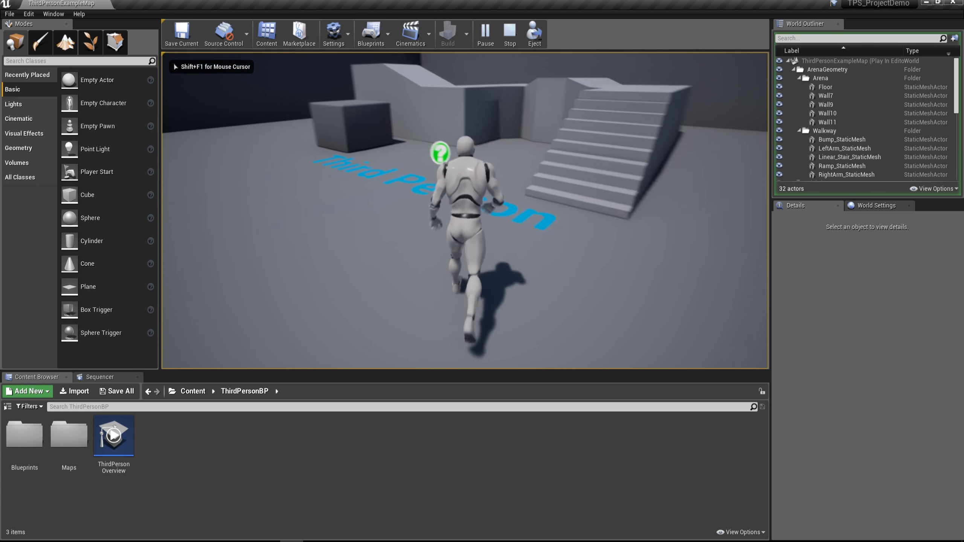
{"action": "key", "text": "a"}
{"action": "key", "text": "s"}
{"action": "key", "text": "w"}
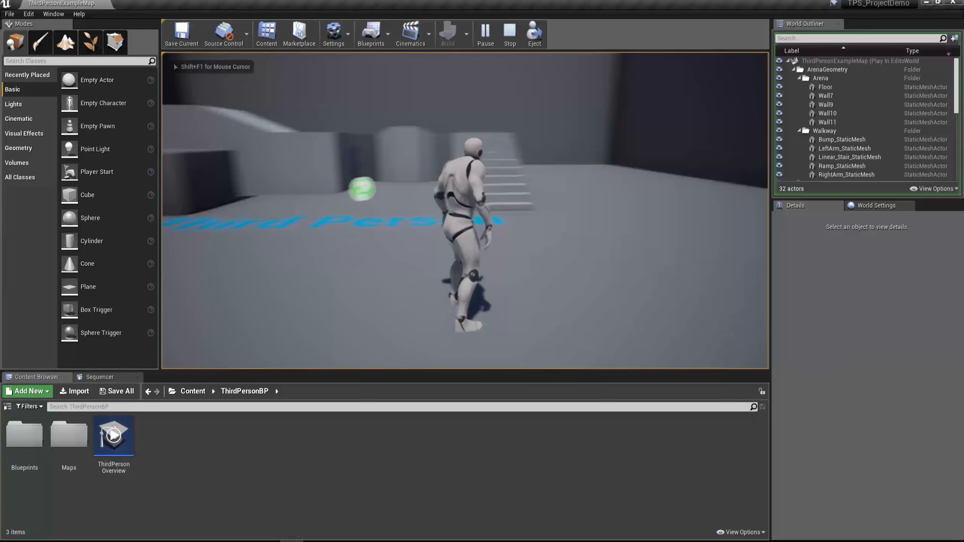
{"action": "key", "text": "d"}
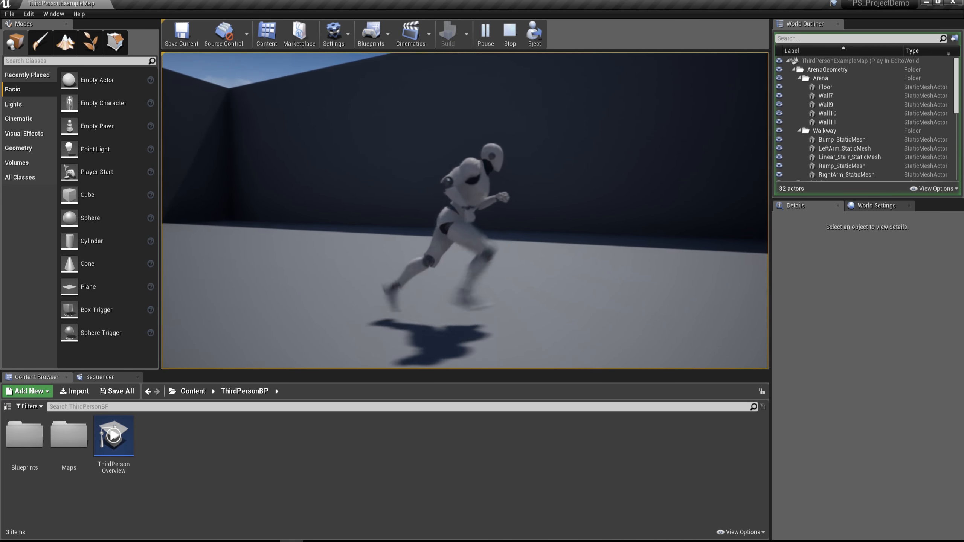
{"action": "key", "text": "w"}
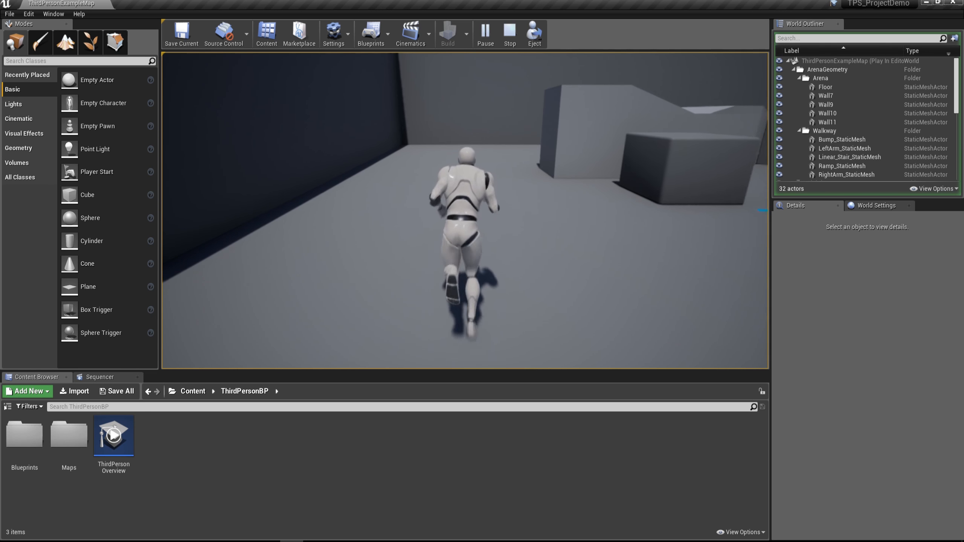
{"action": "key", "text": "d"}
{"action": "key", "text": "w"}
{"action": "key", "text": "w"}
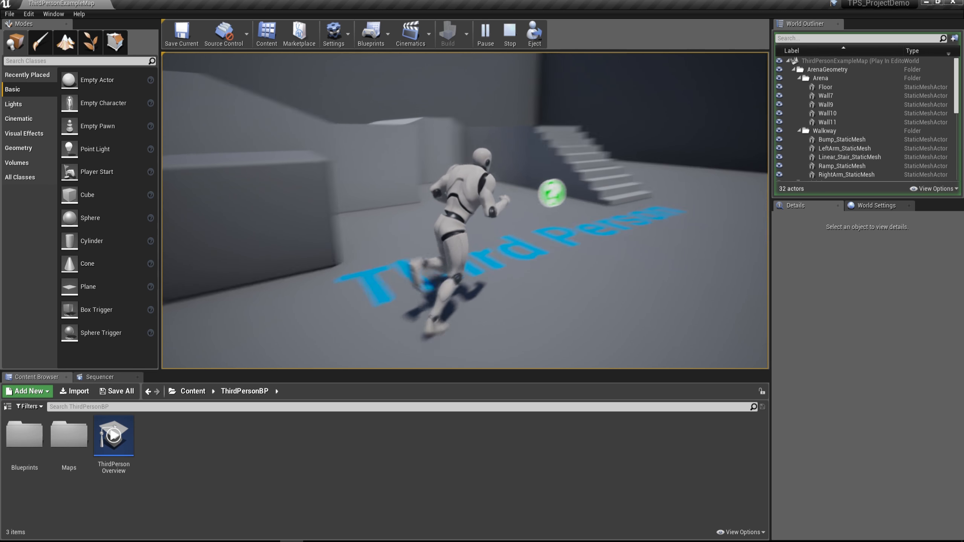
{"action": "key", "text": "d"}
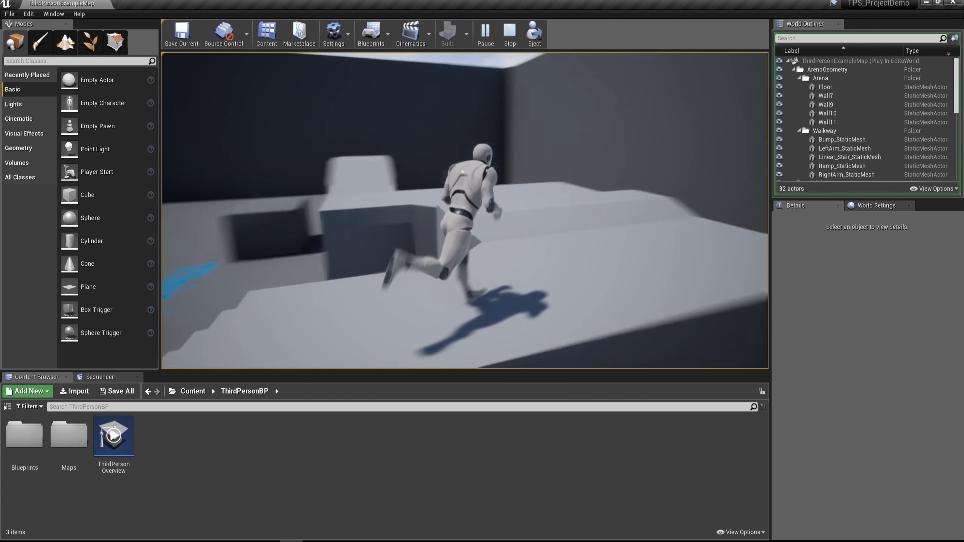
{"action": "key", "text": "w"}
{"action": "key", "text": "a"}
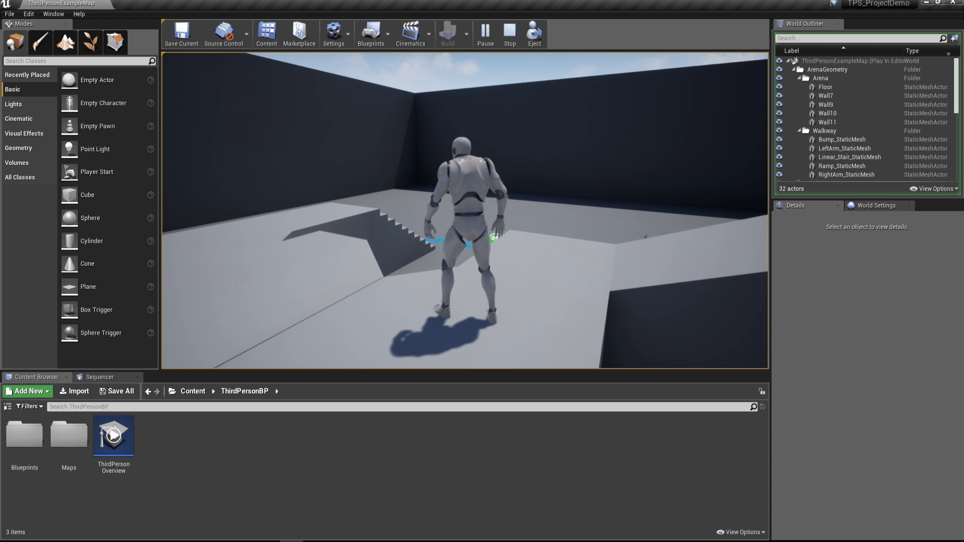
Step: Run the character off the walkway and around the floor near the stairs, and end the play session
{"action": "key", "text": "a"}
{"action": "key", "text": "w"}
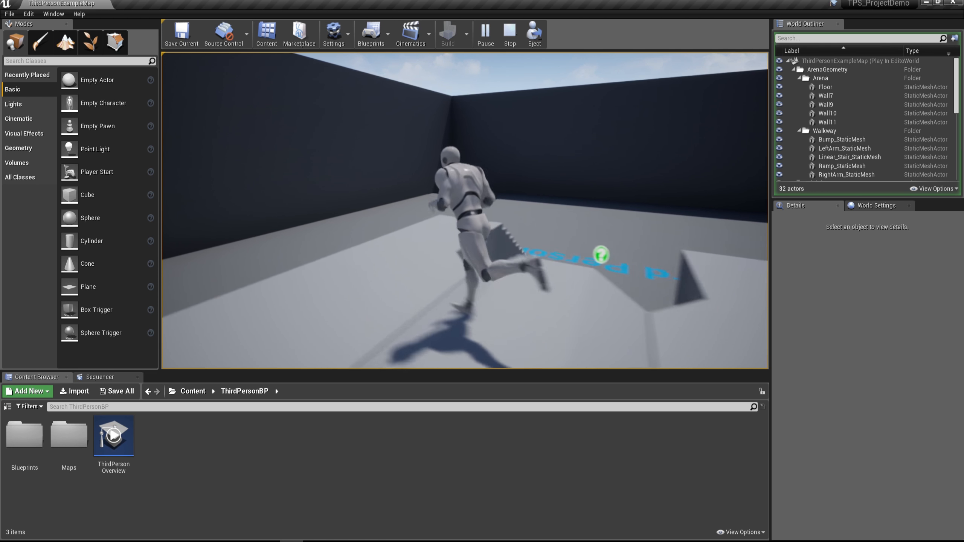
{"action": "key", "text": "d"}
{"action": "key", "text": "d"}
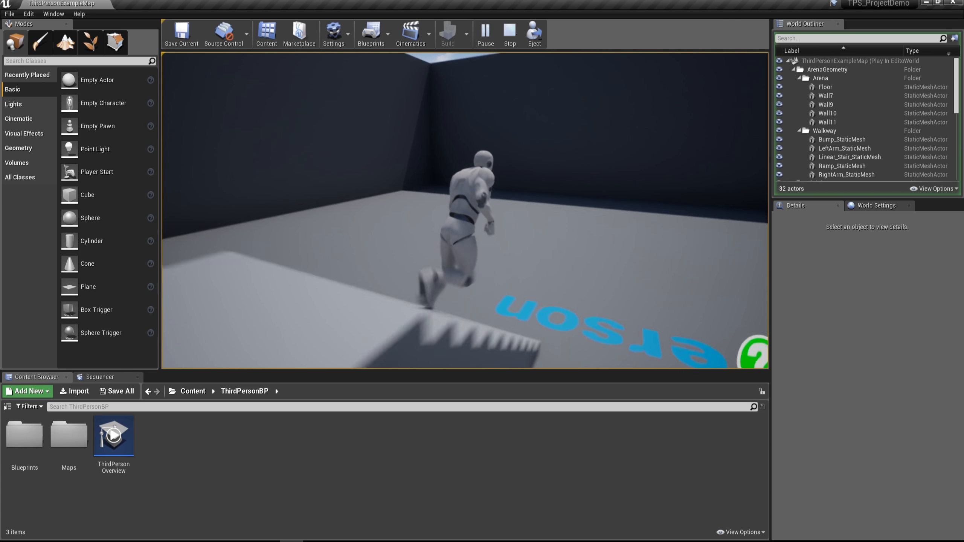
{"action": "key", "text": "w"}
{"action": "key", "text": "w"}
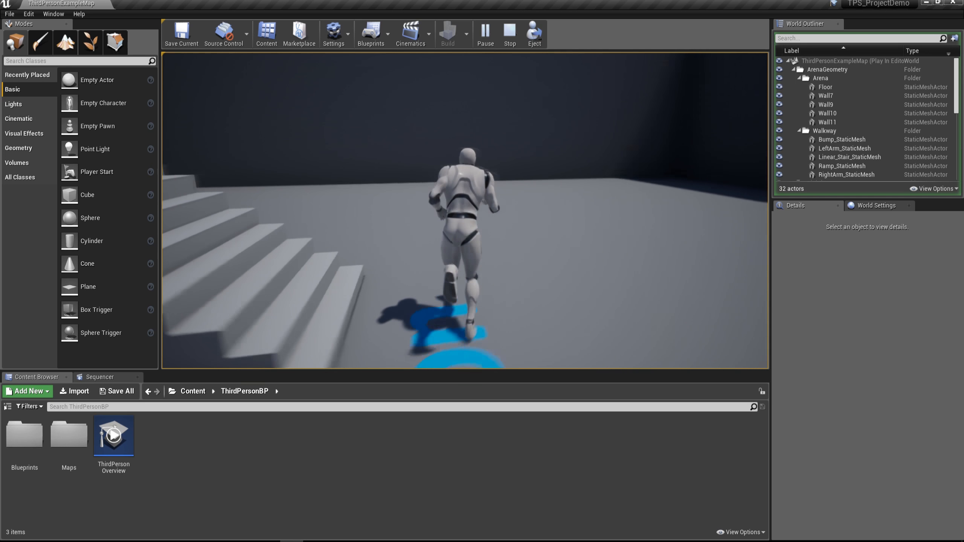
{"action": "key", "text": "s"}
{"action": "key", "text": "a"}
{"action": "key", "text": "w"}
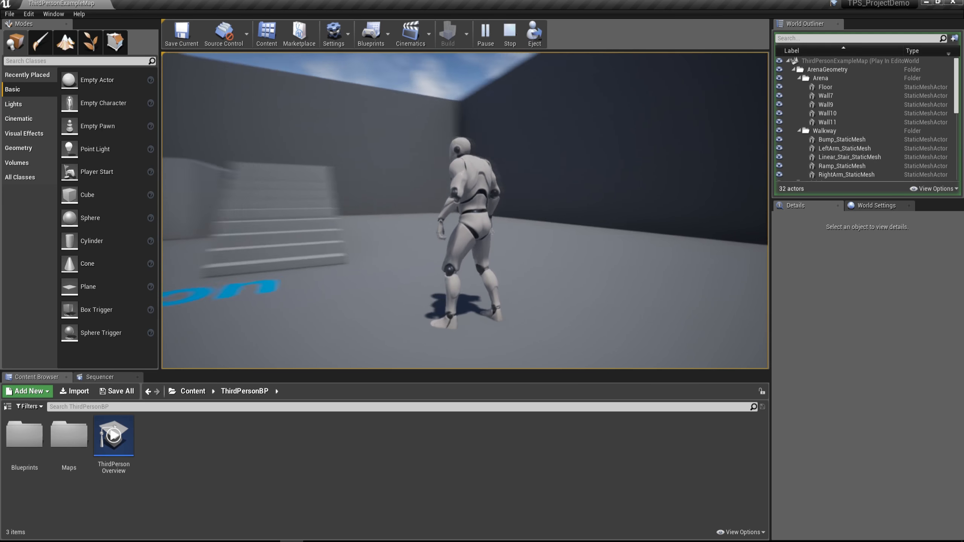
{"action": "key", "text": "w"}
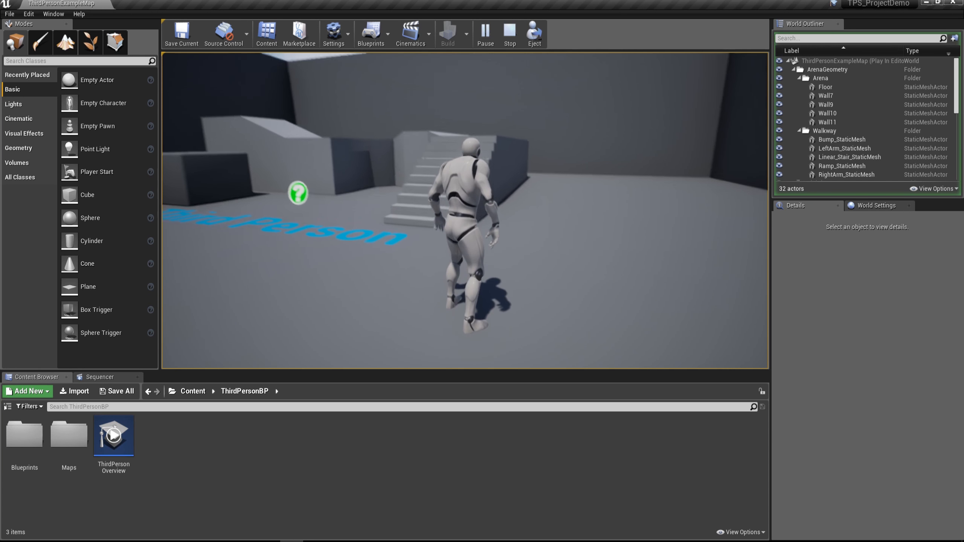
{"action": "key", "text": "Escape"}
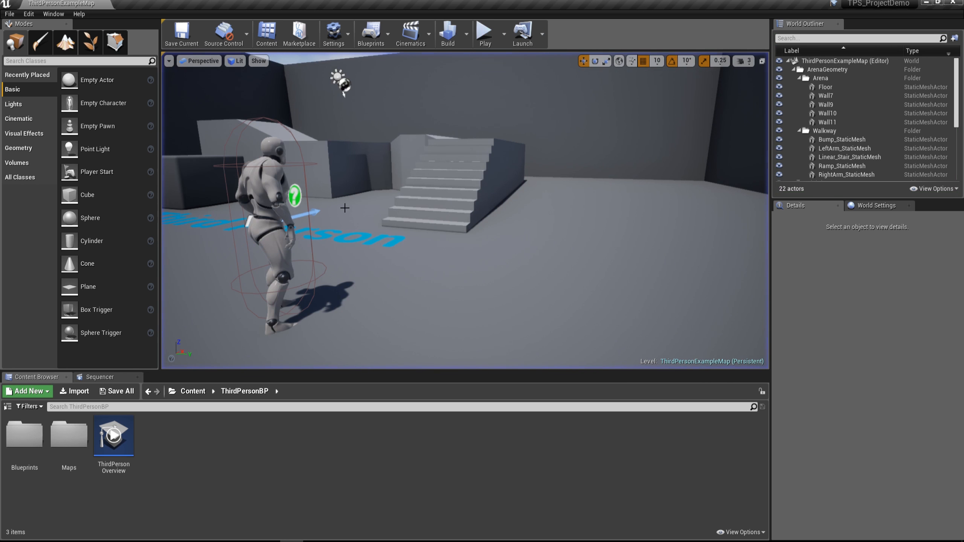
Step: Widen the World Outliner and Details area, and reframe the viewport on the character and the stairs
{"action": "scroll", "coordinate": [854, 133], "scroll_direction": "down", "scroll_amount": 6}
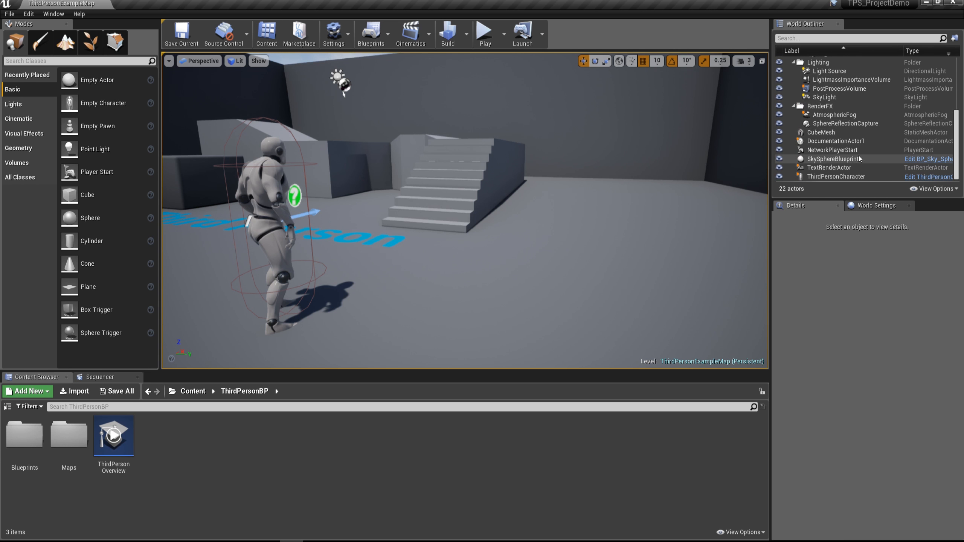
{"action": "left_click_drag", "start_coordinate": [771, 251], "coordinate": [708, 252]}
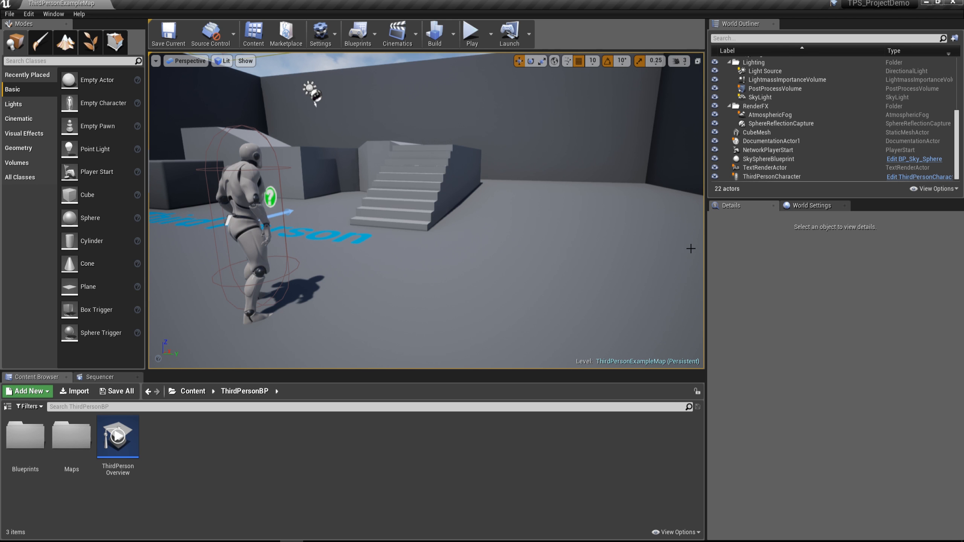
{"action": "right_click_drag", "start_coordinate": [608, 244], "coordinate": [566, 226]}
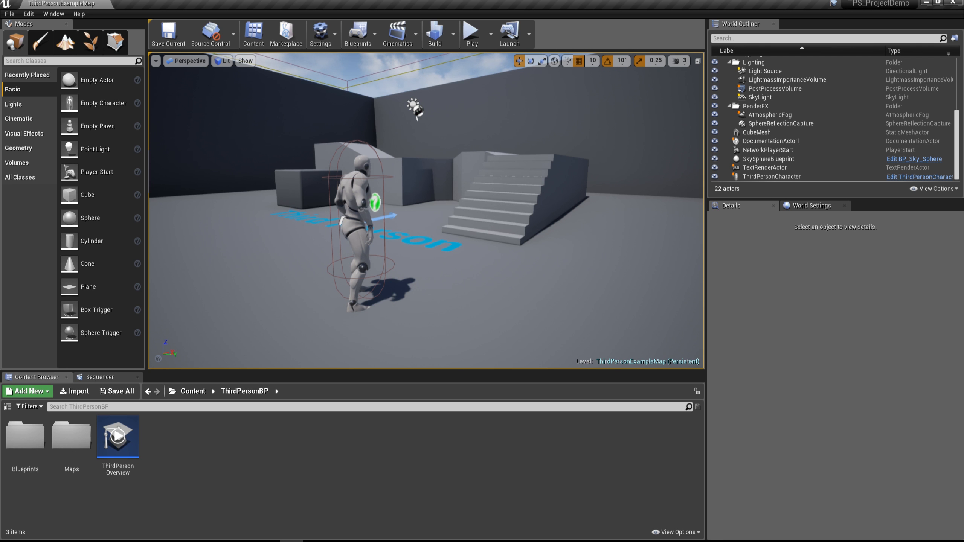
{"action": "middle_click_drag", "start_coordinate": [566, 227], "coordinate": [571, 221]}
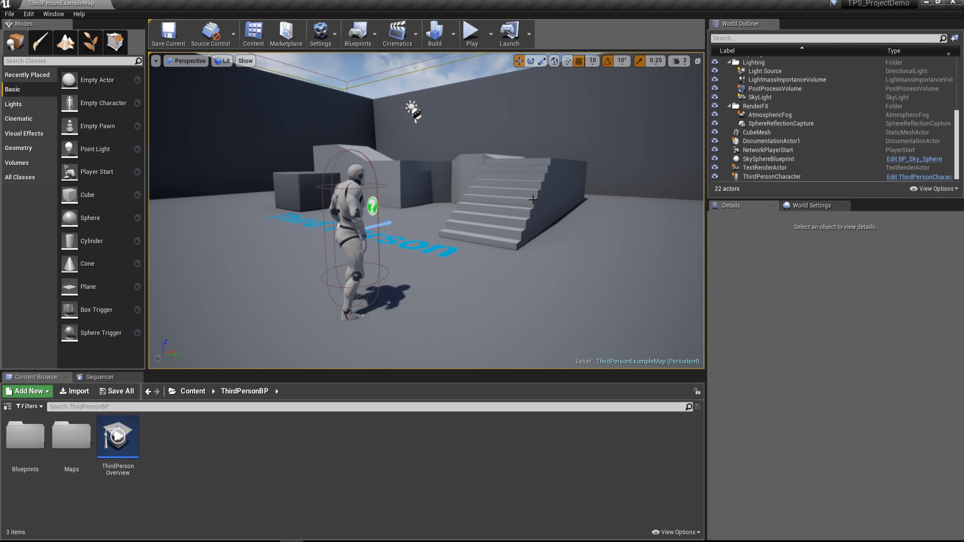
{"action": "right_click_drag", "start_coordinate": [533, 199], "coordinate": [539, 199]}
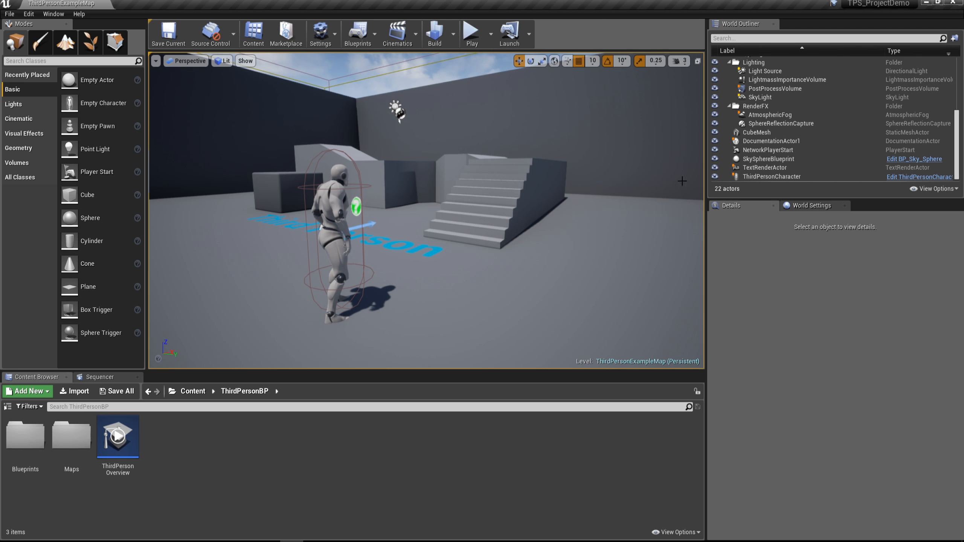
Step: Select the ThirdPersonCharacter from the level's actor list and focus the viewport on it with its camera in view
{"action": "left_click", "coordinate": [758, 177]}
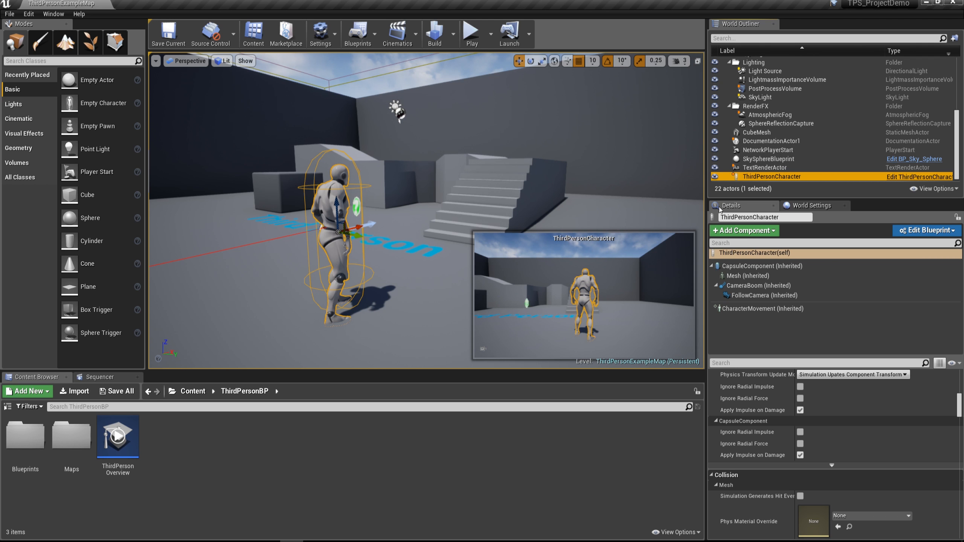
{"action": "left_click", "coordinate": [364, 241]}
{"action": "key", "text": "f"}
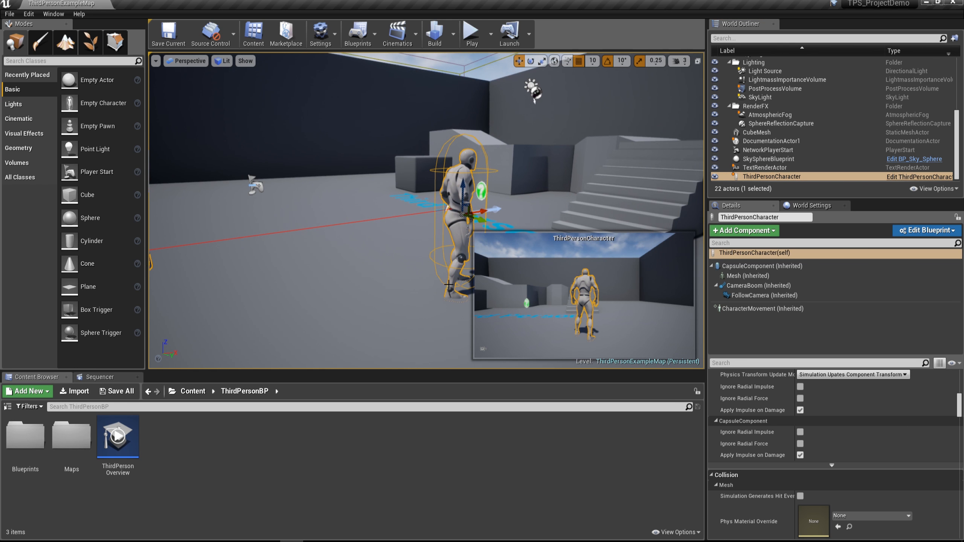
{"action": "right_click_drag", "start_coordinate": [473, 168], "coordinate": [449, 193]}
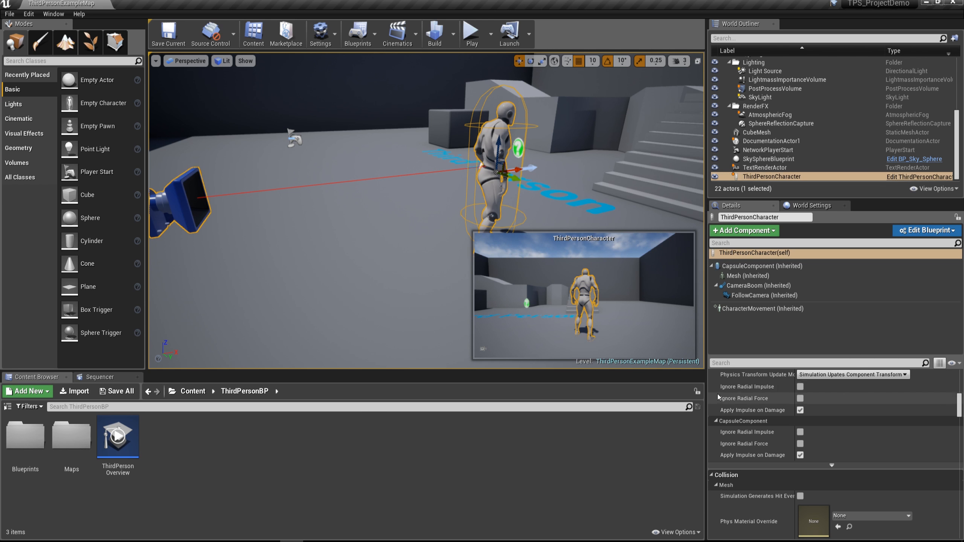
Step: Select the character's Mesh component and locate its SK_Mannequin skeletal mesh among the project's assets
{"action": "scroll", "coordinate": [709, 427], "scroll_direction": "down", "scroll_amount": 5}
{"action": "scroll", "coordinate": [721, 426], "scroll_direction": "up", "scroll_amount": 3}
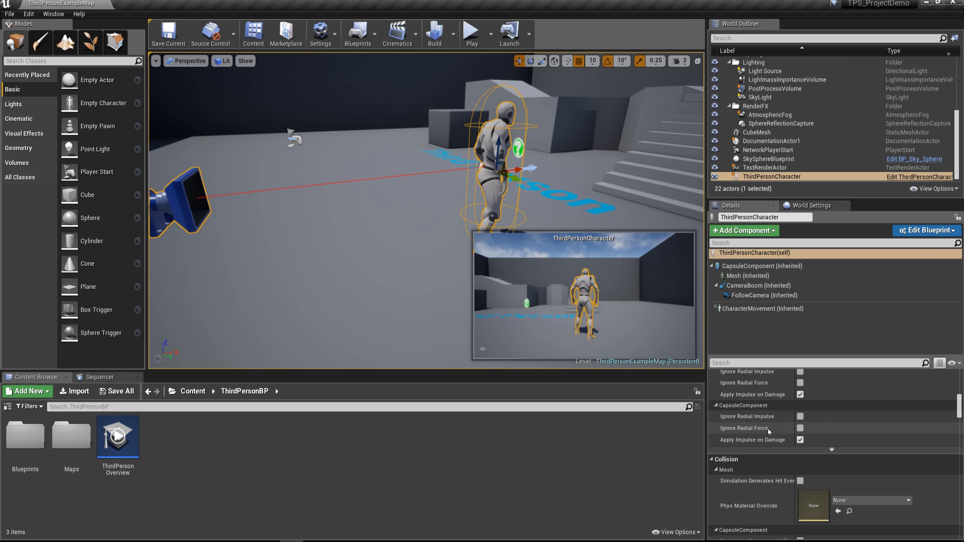
{"action": "left_click", "coordinate": [749, 276]}
{"action": "scroll", "coordinate": [757, 436], "scroll_direction": "down", "scroll_amount": 6}
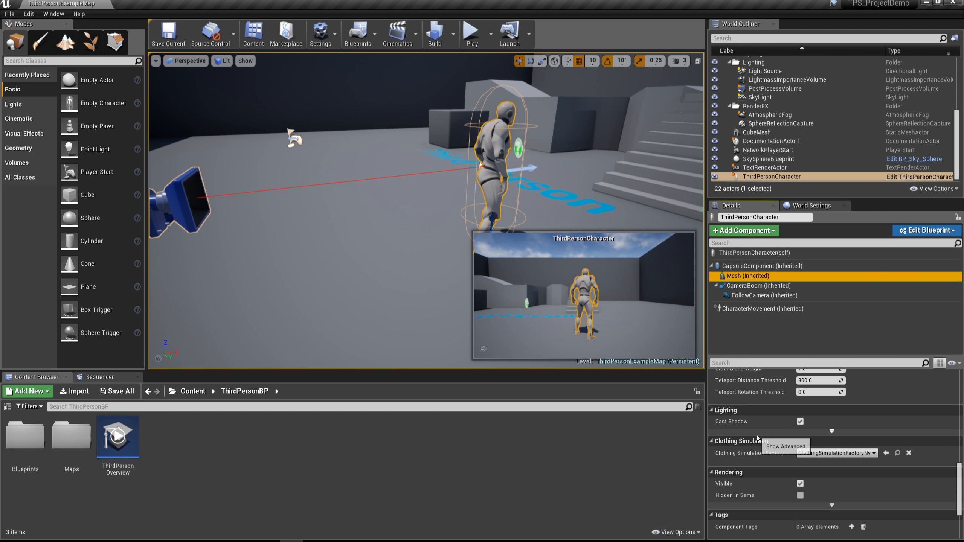
{"action": "scroll", "coordinate": [757, 436], "scroll_direction": "up", "scroll_amount": 4}
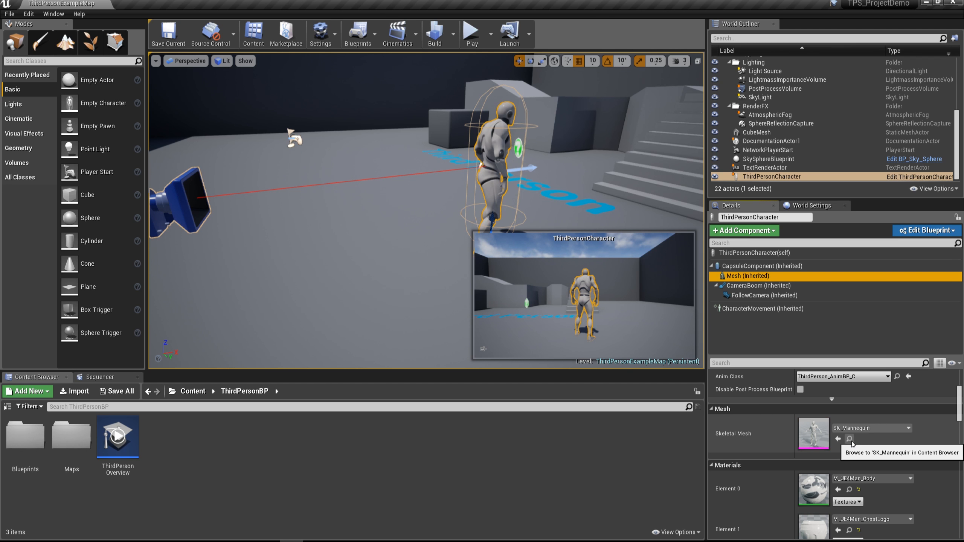
{"action": "left_click", "coordinate": [850, 440]}
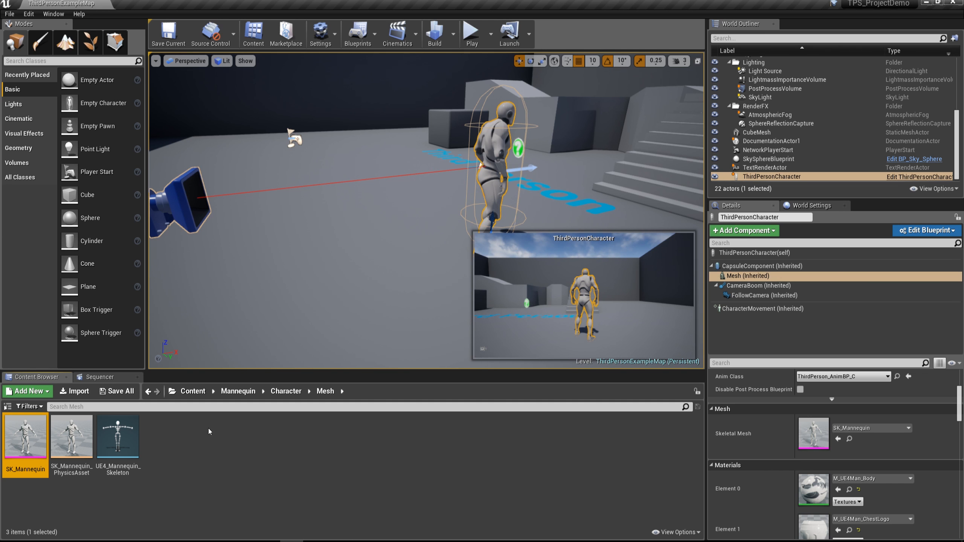
Step: Browse from the Content root to the ThirdPersonBP folder and show the folder tree beside the assets
{"action": "left_click", "coordinate": [193, 392]}
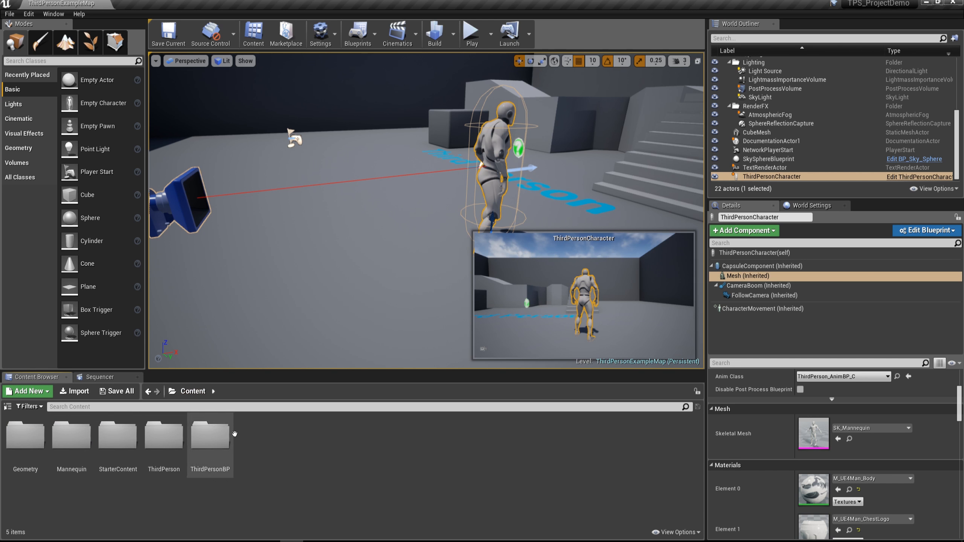
{"action": "double_click", "coordinate": [207, 446]}
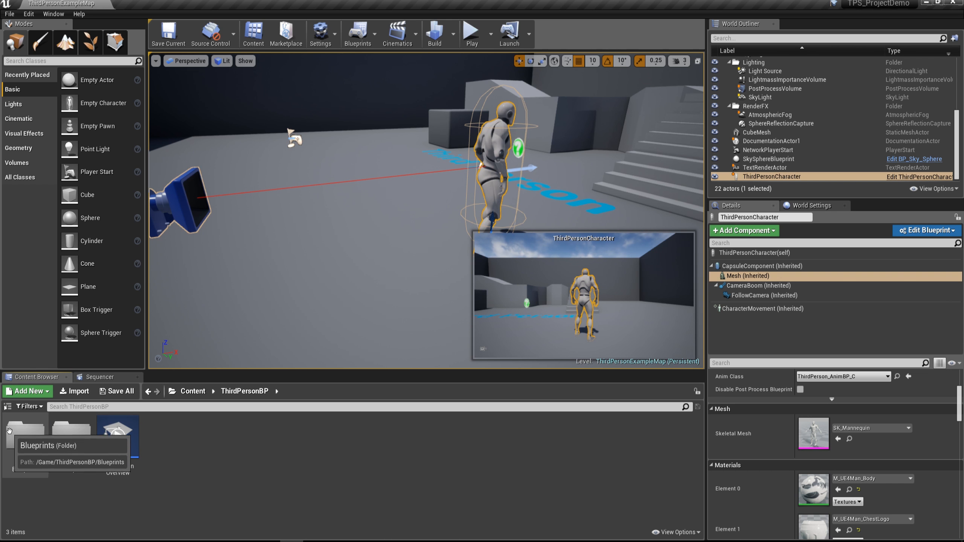
{"action": "left_click", "coordinate": [8, 408]}
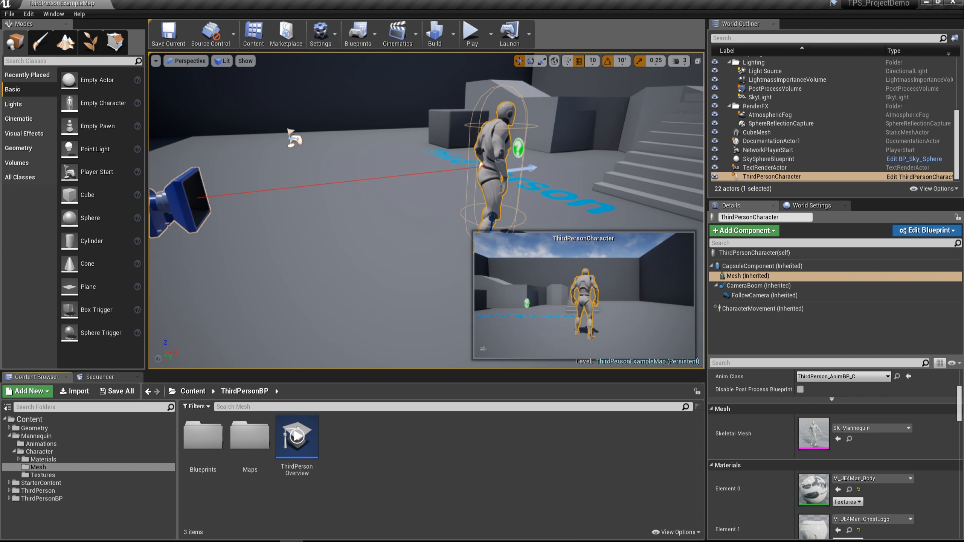
Step: Reduce the asset thumbnail scale, and try the List and Columns view types before returning to Tiles
{"action": "left_click", "coordinate": [676, 532]}
{"action": "mouse_move", "coordinate": [681, 502]}
{"action": "left_mouse_down"}
{"action": "mouse_move", "coordinate": [690, 500]}
{"action": "mouse_move", "coordinate": [678, 499]}
{"action": "left_mouse_up"}
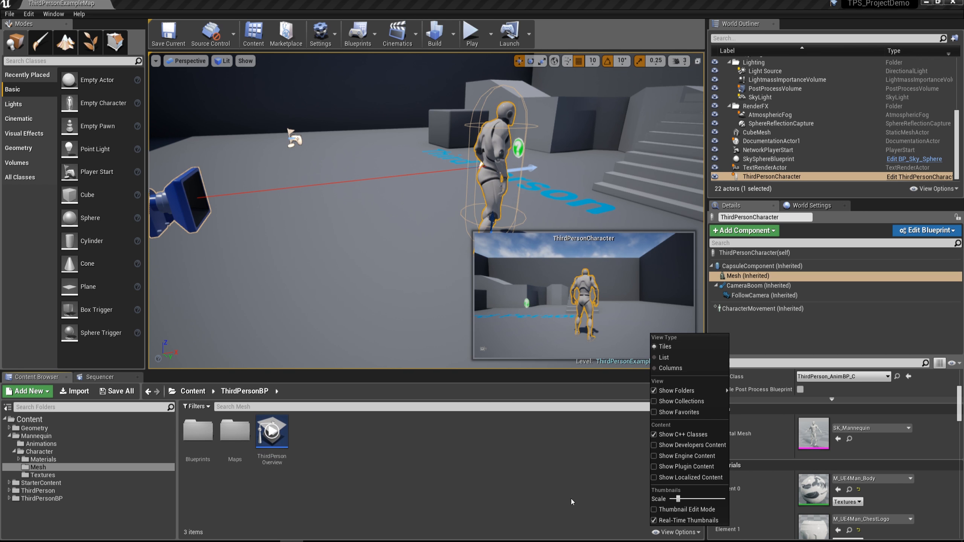
{"action": "left_click", "coordinate": [664, 357]}
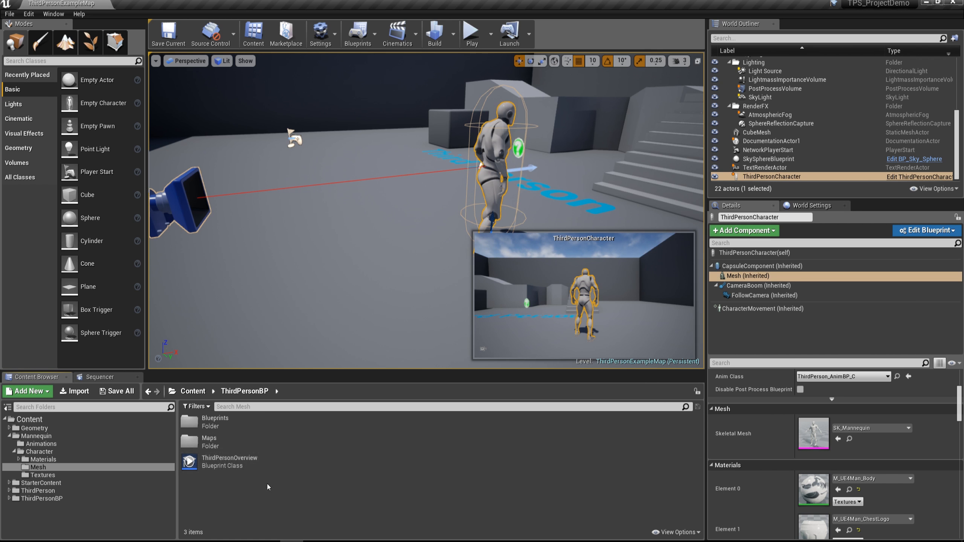
{"action": "left_click", "coordinate": [684, 532]}
{"action": "left_click", "coordinate": [668, 367]}
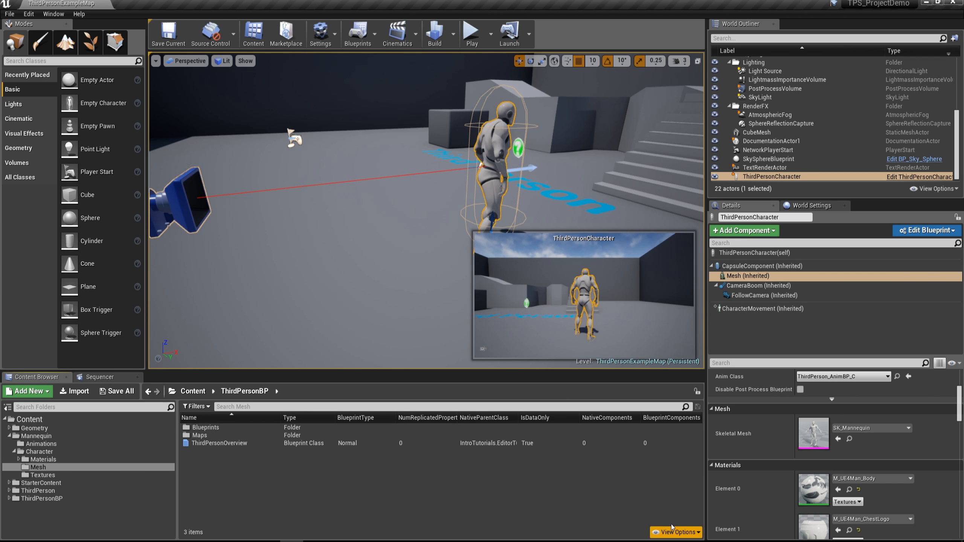
{"action": "left_click", "coordinate": [684, 532]}
{"action": "left_click", "coordinate": [668, 304]}
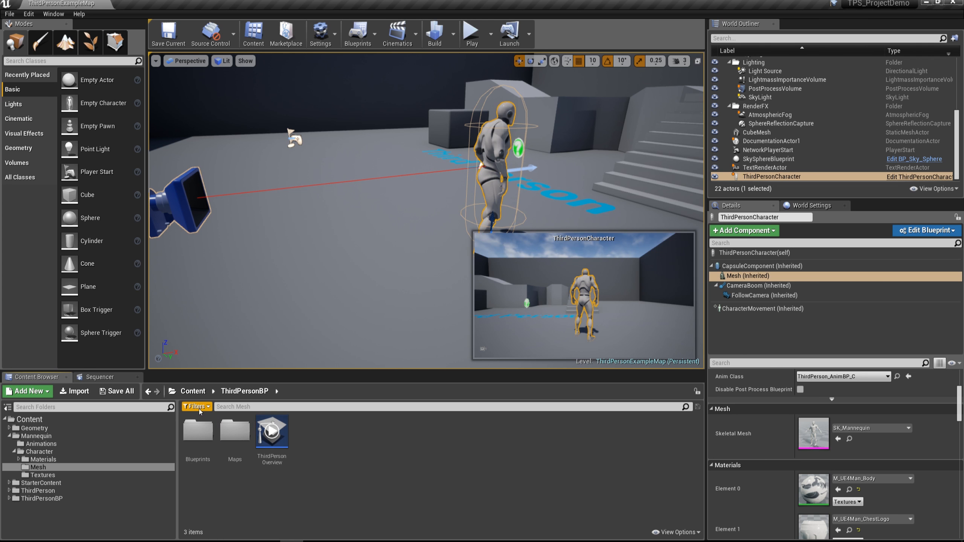
Step: Open the ThirdPersonCharacter Blueprint from the Blueprints folder inside ThirdPersonBP
{"action": "left_click", "coordinate": [194, 392]}
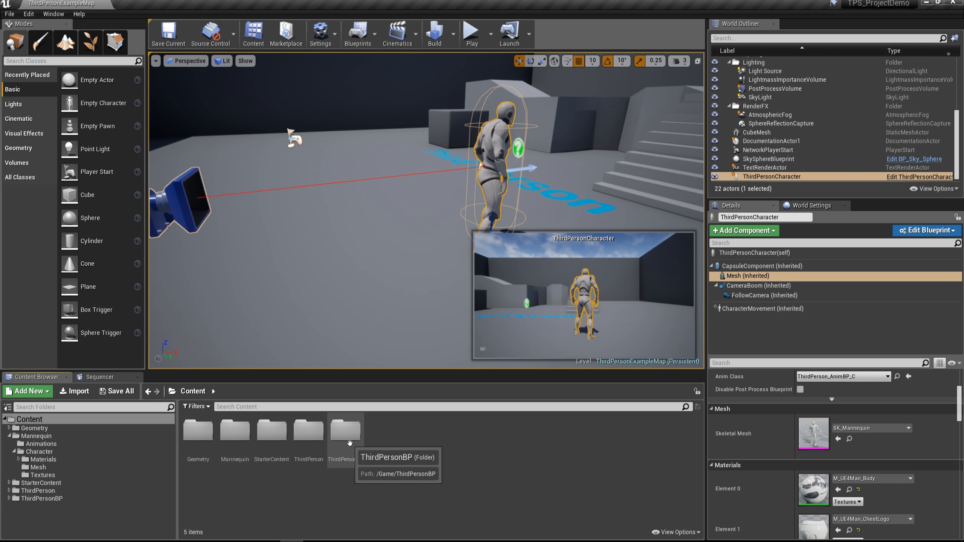
{"action": "double_click", "coordinate": [345, 431]}
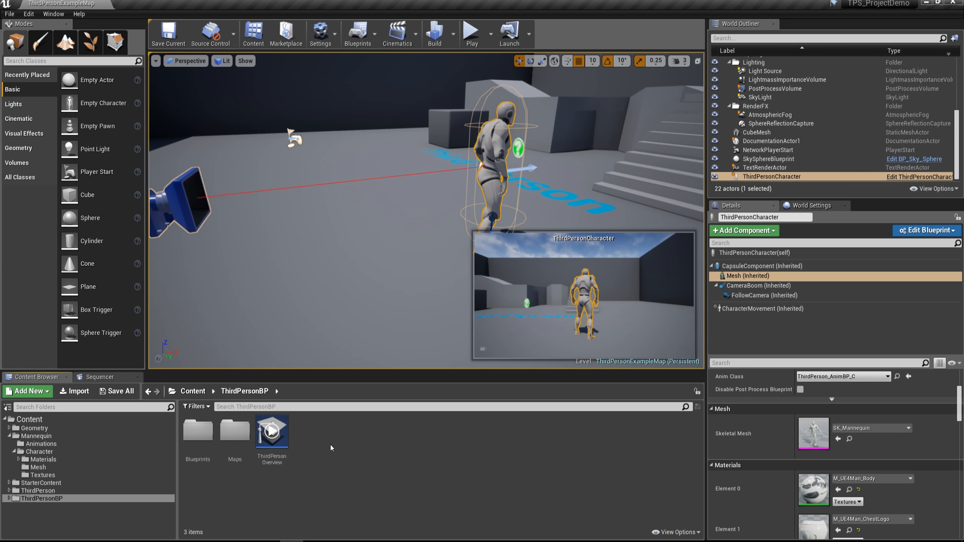
{"action": "double_click", "coordinate": [199, 428]}
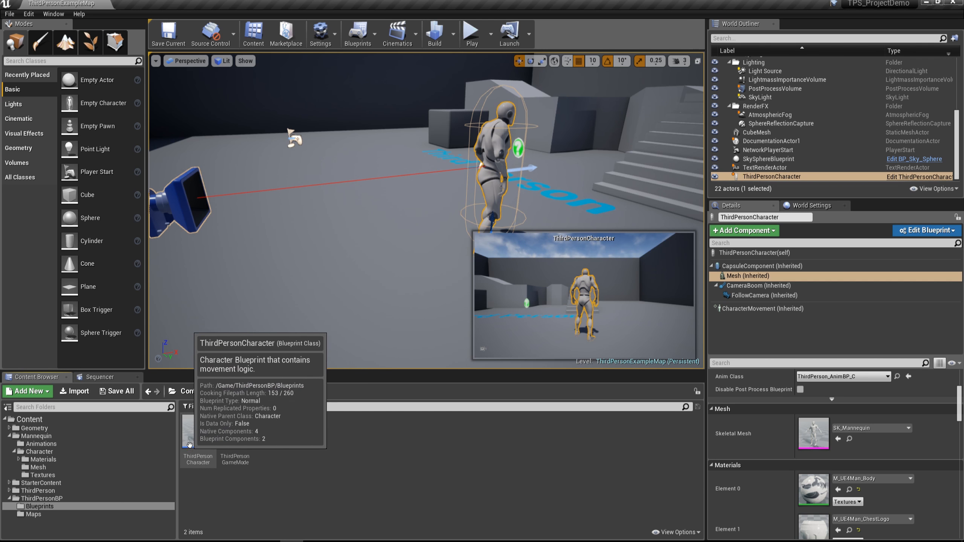
{"action": "left_click", "coordinate": [202, 433]}
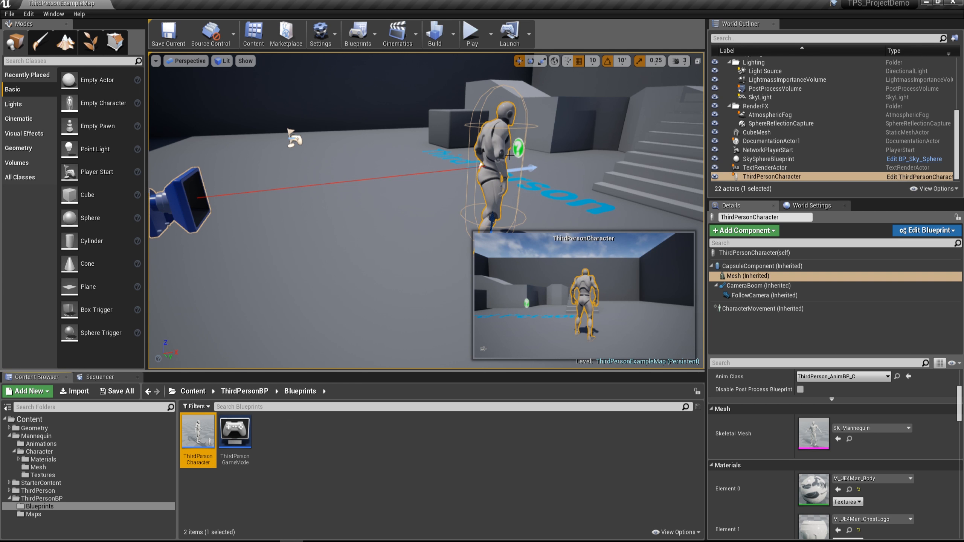
{"action": "double_click", "coordinate": [209, 424]}
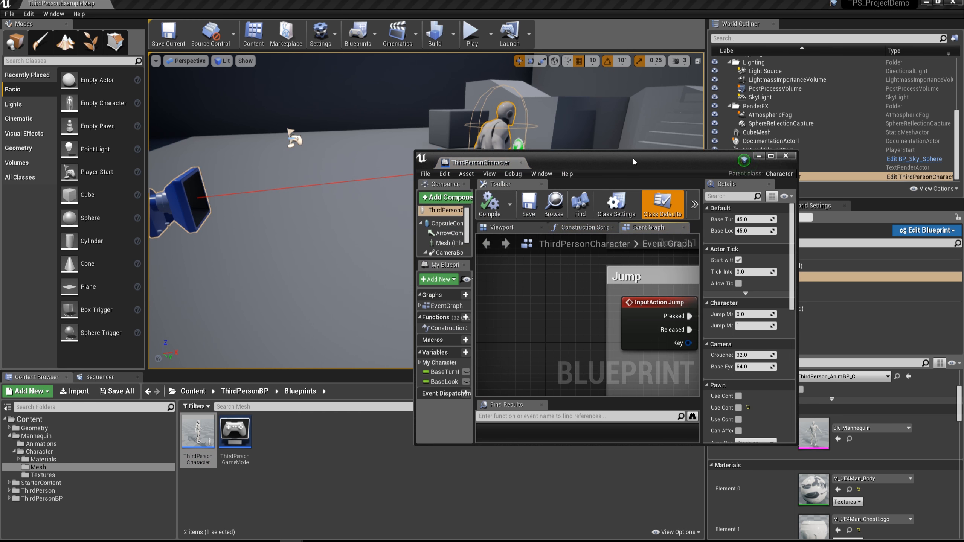
Step: Dock the ThirdPersonCharacter Blueprint editor as a tab beside the ThirdPersonExampleMap tab and bring it to the front
{"action": "left_click_drag", "start_coordinate": [482, 150], "coordinate": [161, 9]}
{"action": "left_click", "coordinate": [76, 4]}
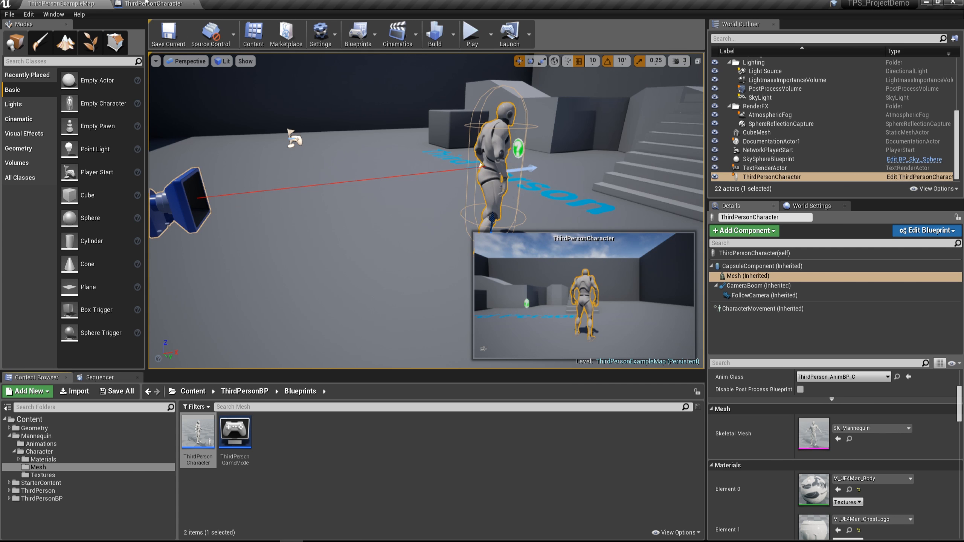
{"action": "left_click", "coordinate": [150, 4]}
Step: Examine the Event Graph's movement, mouse, jump and touch input groups, ending close up on the Gamepad input group
{"action": "scroll", "coordinate": [437, 250], "scroll_direction": "down", "scroll_amount": 4}
{"action": "scroll", "coordinate": [420, 280], "scroll_direction": "down", "scroll_amount": 2}
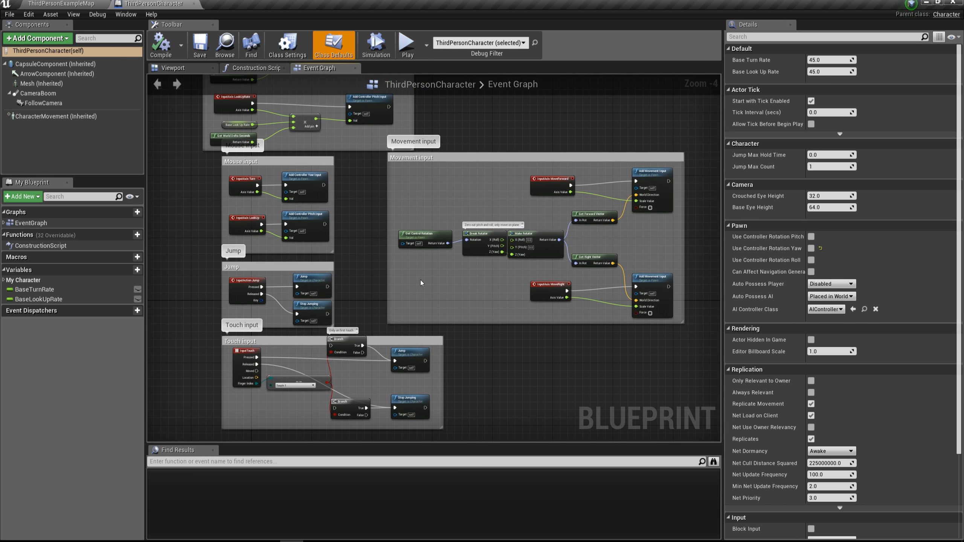
{"action": "scroll", "coordinate": [376, 307], "scroll_direction": "up", "scroll_amount": 6}
{"action": "right_click_drag", "start_coordinate": [376, 306], "coordinate": [451, 279]}
{"action": "scroll", "coordinate": [528, 144], "scroll_direction": "down", "scroll_amount": 4}
{"action": "scroll", "coordinate": [451, 280], "scroll_direction": "down", "scroll_amount": 3}
{"action": "scroll", "coordinate": [452, 293], "scroll_direction": "up", "scroll_amount": 2}
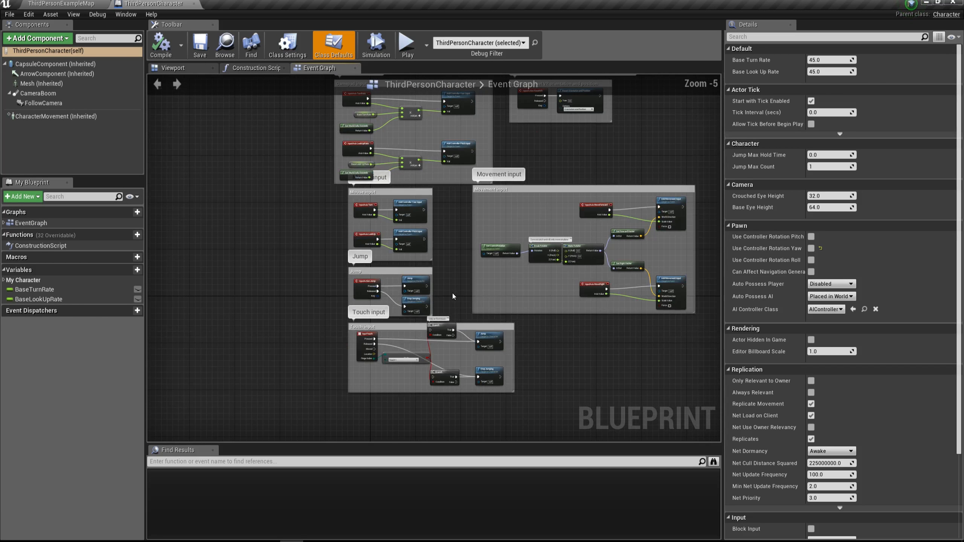
{"action": "scroll", "coordinate": [452, 293], "scroll_direction": "up", "scroll_amount": 2}
{"action": "right_click_drag", "start_coordinate": [452, 293], "coordinate": [459, 354]}
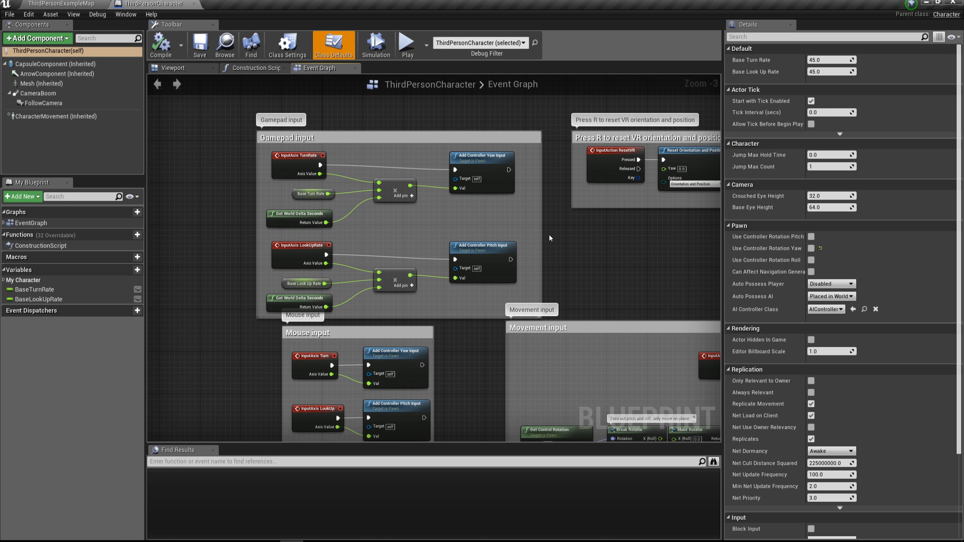
{"action": "scroll", "coordinate": [344, 126], "scroll_direction": "up", "scroll_amount": 1}
{"action": "scroll", "coordinate": [346, 118], "scroll_direction": "up", "scroll_amount": 1}
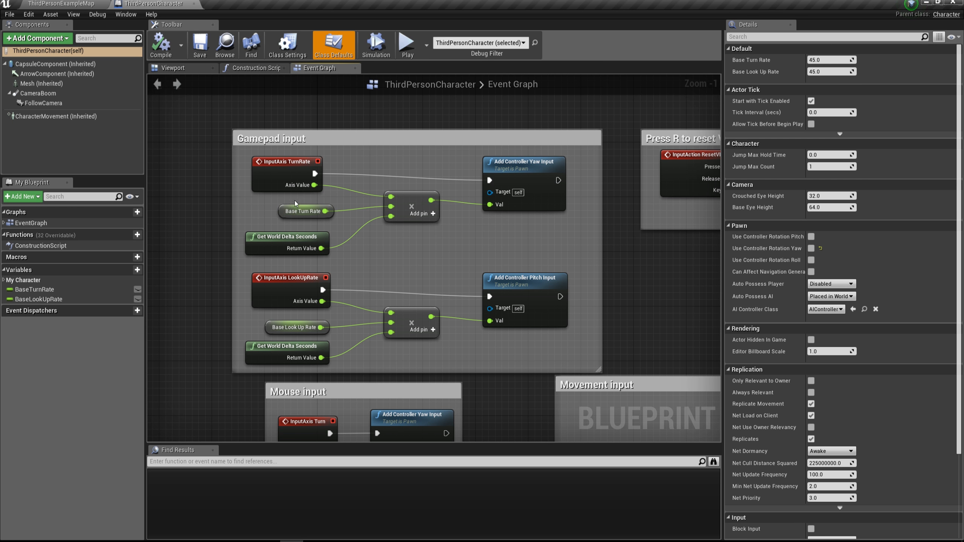
Step: Move the Gamepad input and Mouse input comment groups slightly left and down together with their nodes
{"action": "left_click", "coordinate": [286, 141]}
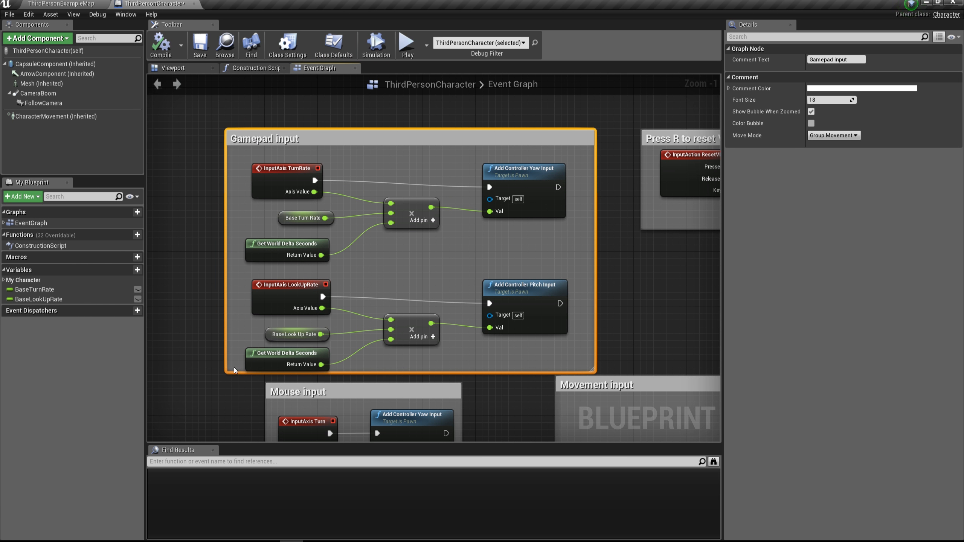
{"action": "right_click_drag", "start_coordinate": [224, 409], "coordinate": [249, 285]}
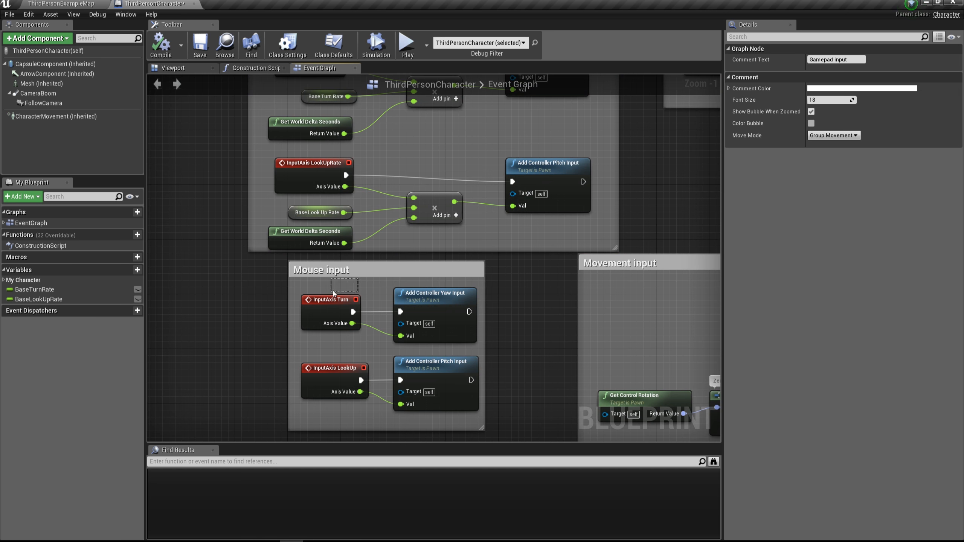
{"action": "left_click_drag", "start_coordinate": [382, 271], "coordinate": [369, 278]}
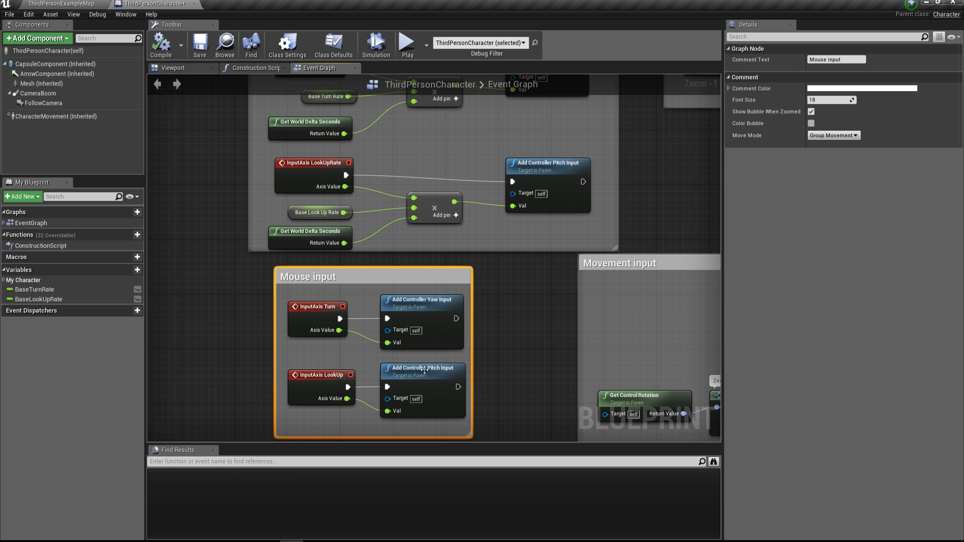
Step: Move the InputAction Jump node slightly down and right within the Jump comment group
{"action": "right_click_drag", "start_coordinate": [457, 347], "coordinate": [287, 244]}
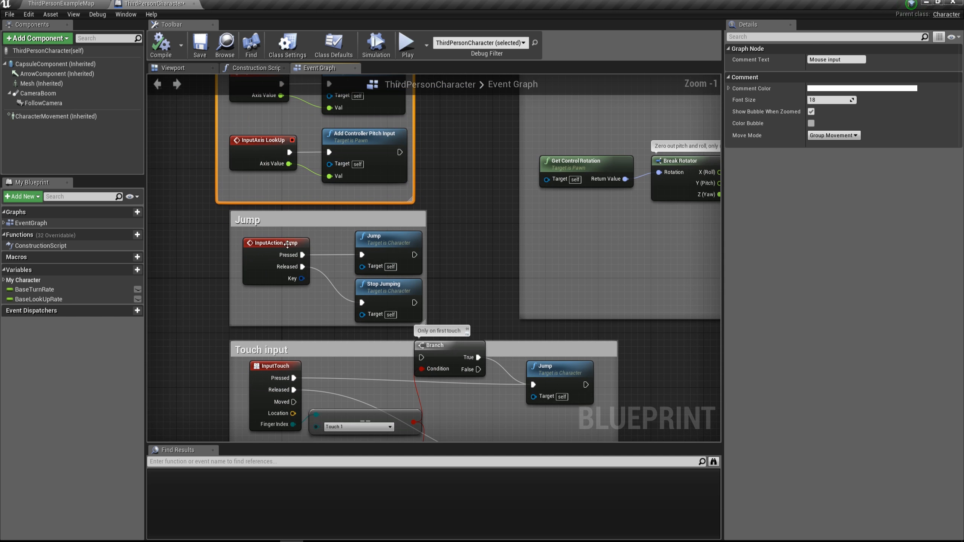
{"action": "left_click", "coordinate": [327, 229]}
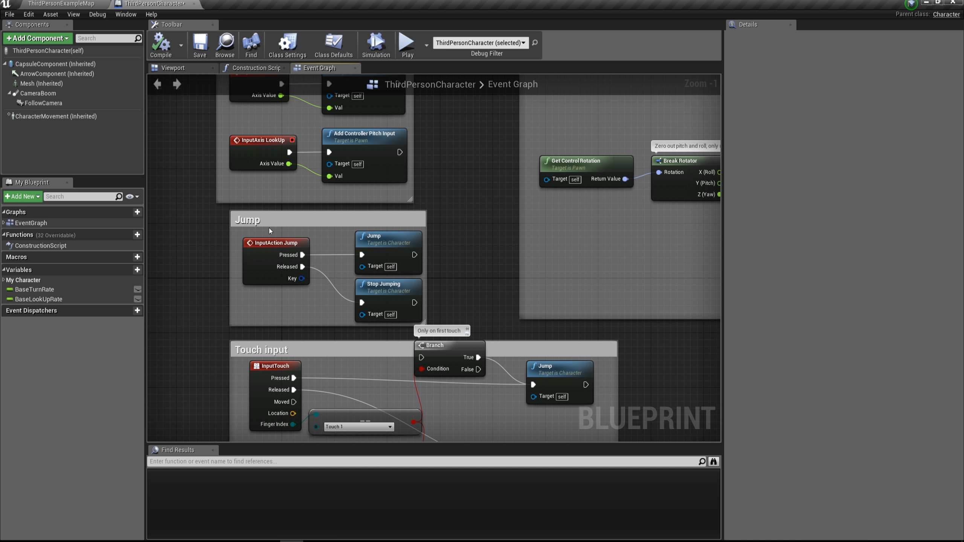
{"action": "left_click_drag", "start_coordinate": [274, 245], "coordinate": [281, 259]}
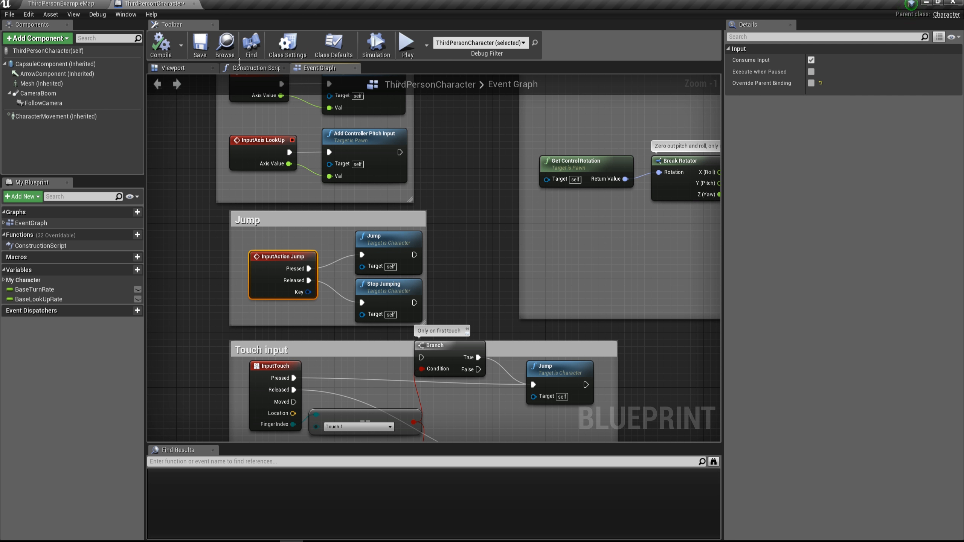
Step: Return to the level editor and open the Engine Input section of the Project Settings
{"action": "left_click", "coordinate": [69, 5]}
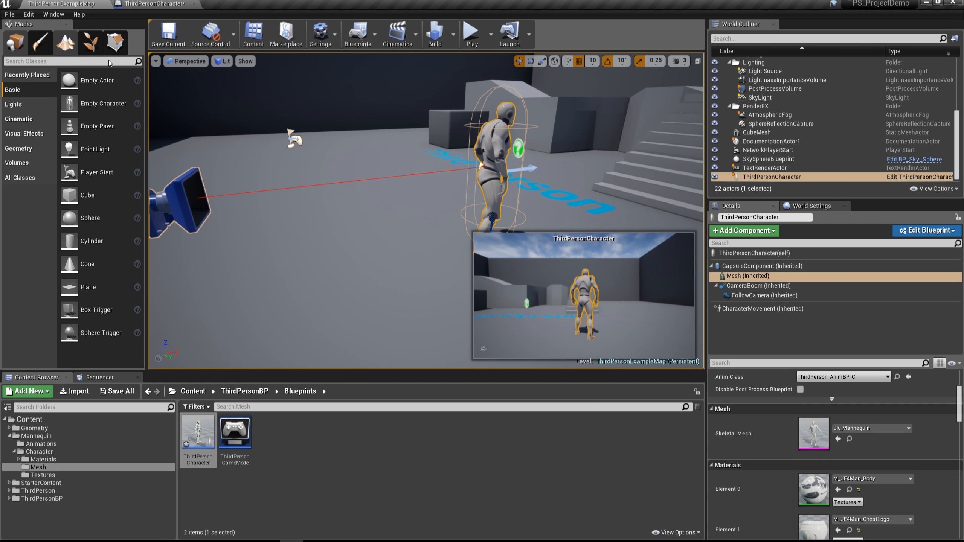
{"action": "left_click", "coordinate": [321, 34]}
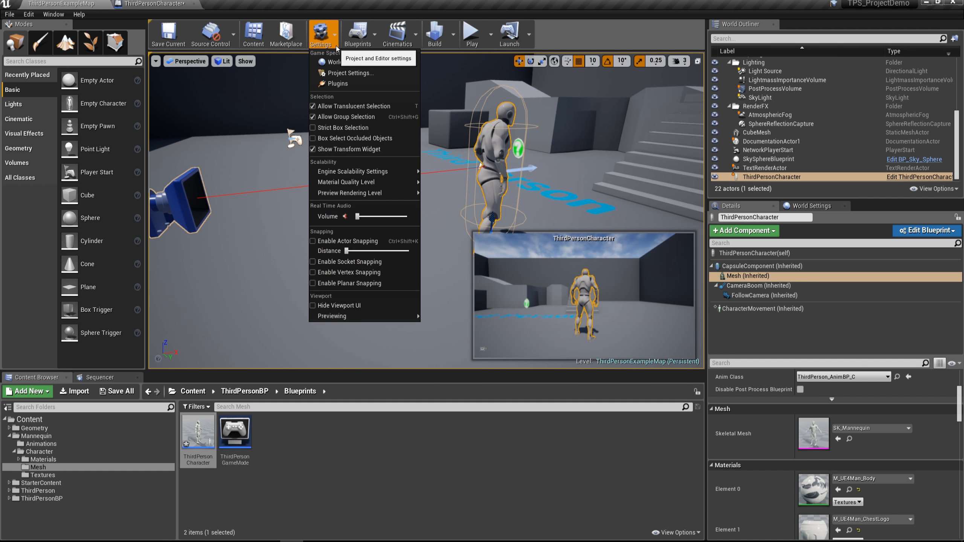
{"action": "left_click", "coordinate": [346, 73]}
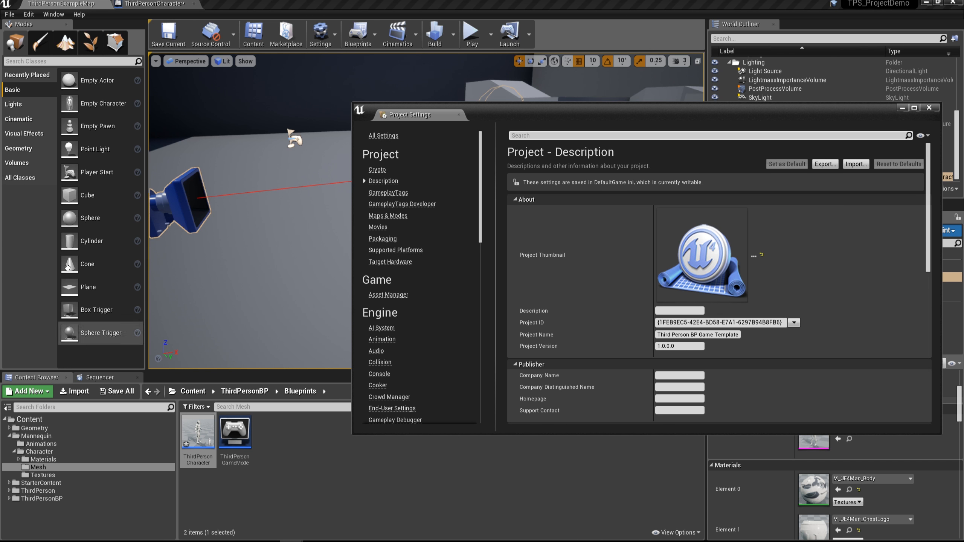
{"action": "scroll", "coordinate": [434, 327], "scroll_direction": "down", "scroll_amount": 4}
{"action": "scroll", "coordinate": [435, 332], "scroll_direction": "up", "scroll_amount": 2}
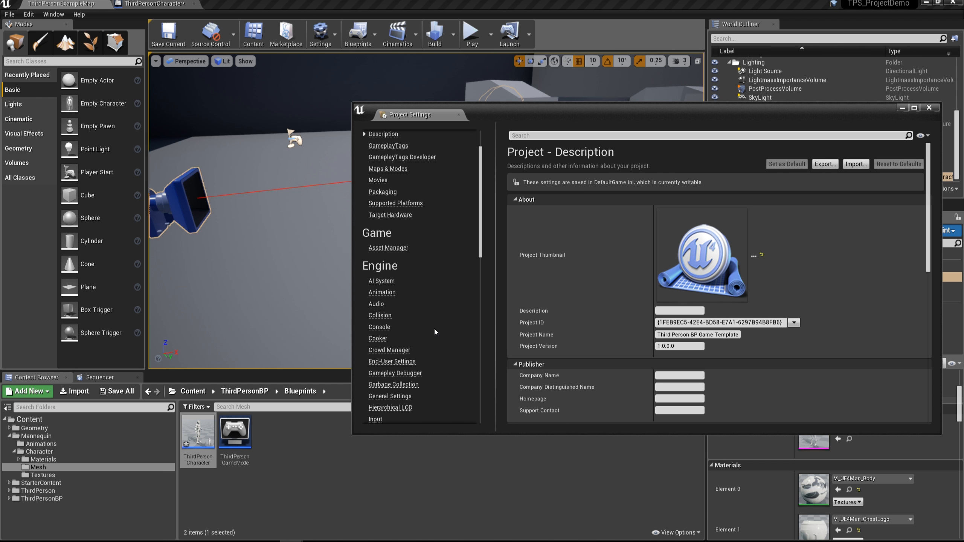
{"action": "scroll", "coordinate": [441, 290], "scroll_direction": "down", "scroll_amount": 4}
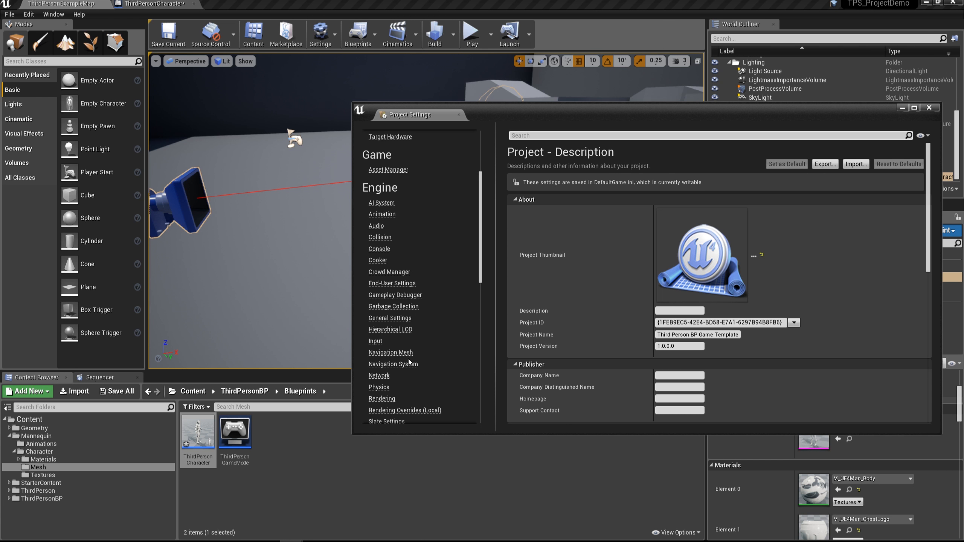
{"action": "left_click", "coordinate": [376, 343]}
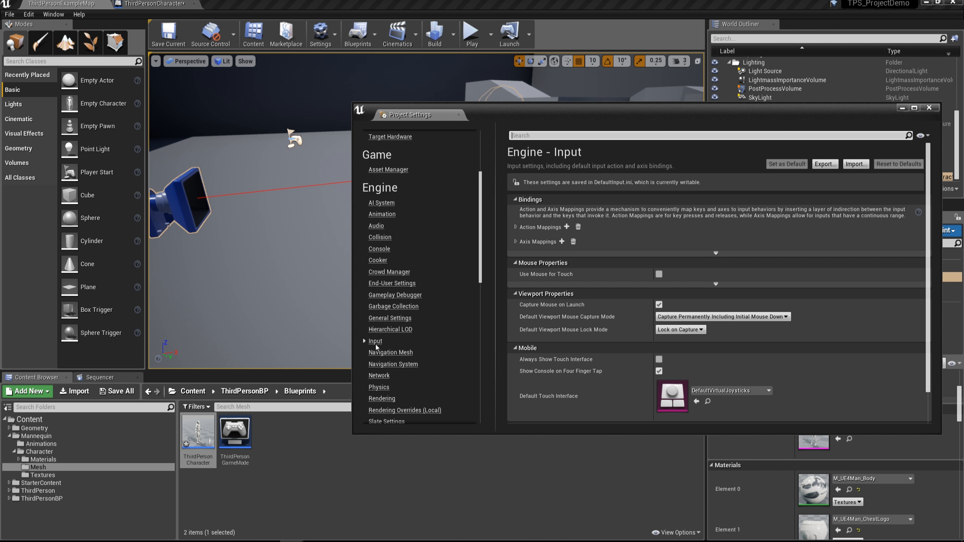
{"action": "scroll", "coordinate": [407, 218], "scroll_direction": "up", "scroll_amount": 6}
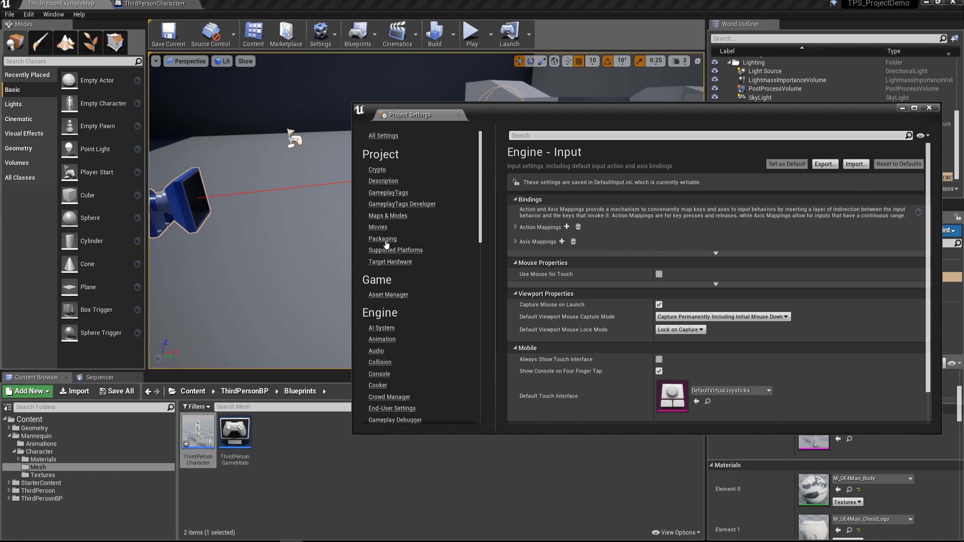
{"action": "scroll", "coordinate": [387, 244], "scroll_direction": "down", "scroll_amount": 6}
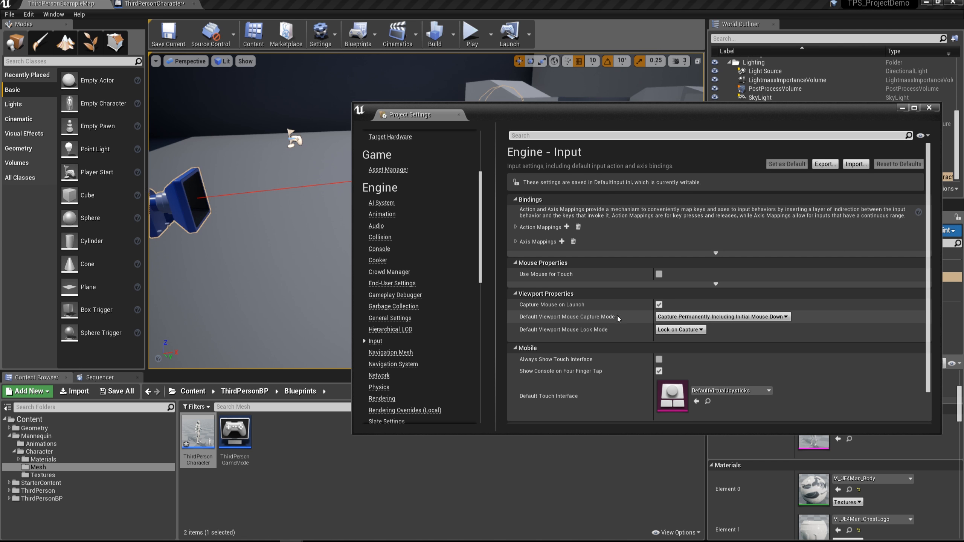
Step: Expand the Axis Mappings and examine the keys and scales bound to MoveForward, MoveRight, TurnRate and Turn
{"action": "left_click", "coordinate": [516, 242]}
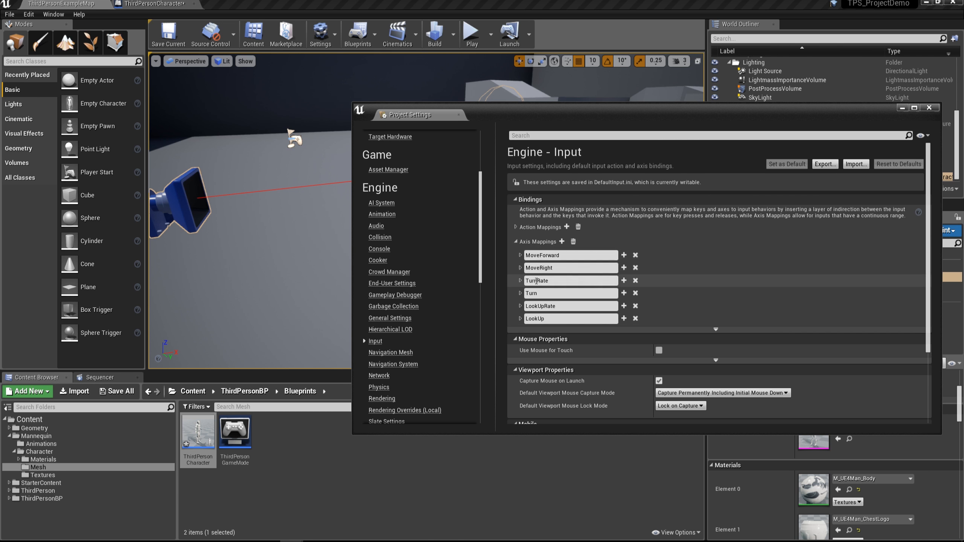
{"action": "left_click", "coordinate": [520, 255]}
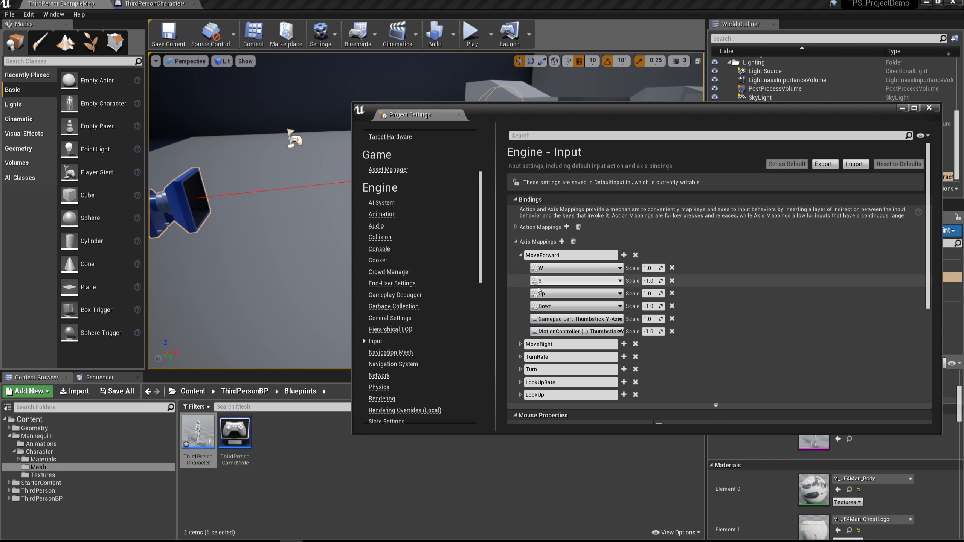
{"action": "left_click", "coordinate": [521, 345]}
{"action": "scroll", "coordinate": [532, 331], "scroll_direction": "down", "scroll_amount": 1}
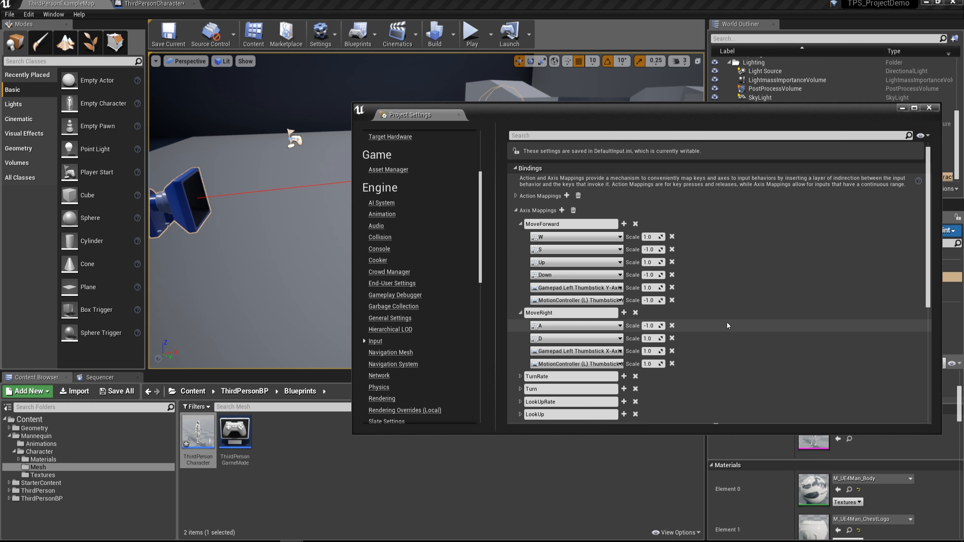
{"action": "scroll", "coordinate": [726, 324], "scroll_direction": "down", "scroll_amount": 2}
{"action": "left_click", "coordinate": [520, 329]}
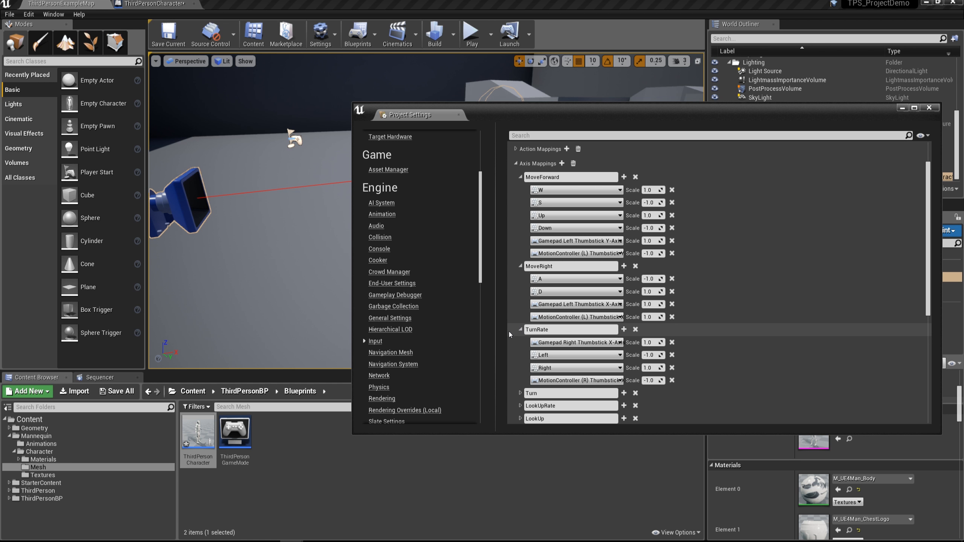
{"action": "scroll", "coordinate": [521, 333], "scroll_direction": "down", "scroll_amount": 2}
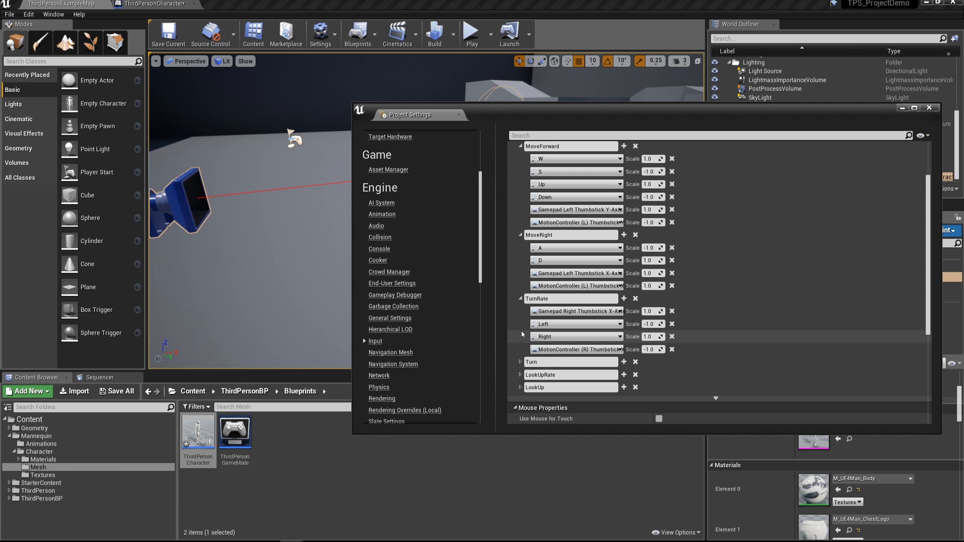
{"action": "left_click", "coordinate": [521, 362]}
{"action": "scroll", "coordinate": [525, 356], "scroll_direction": "down", "scroll_amount": 2}
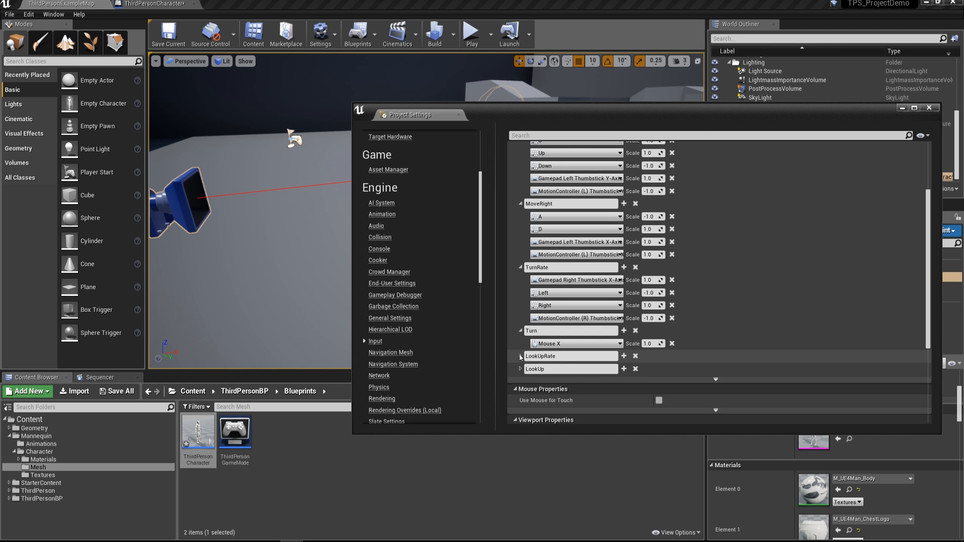
Step: Collapse the Axis Mappings, expand the Action Mappings and check which keys are bound to Jump
{"action": "scroll", "coordinate": [746, 319], "scroll_direction": "up", "scroll_amount": 8}
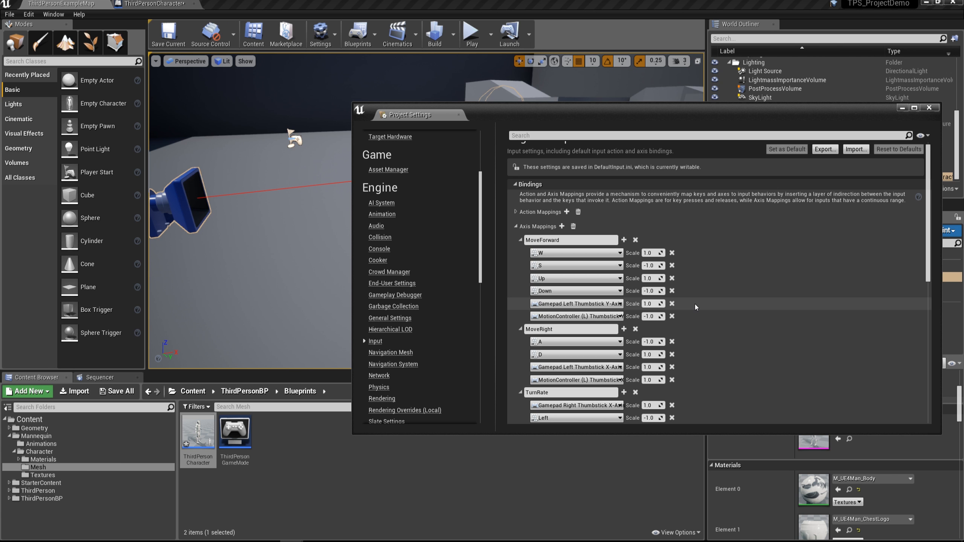
{"action": "left_click", "coordinate": [516, 227]}
{"action": "left_click", "coordinate": [515, 212]}
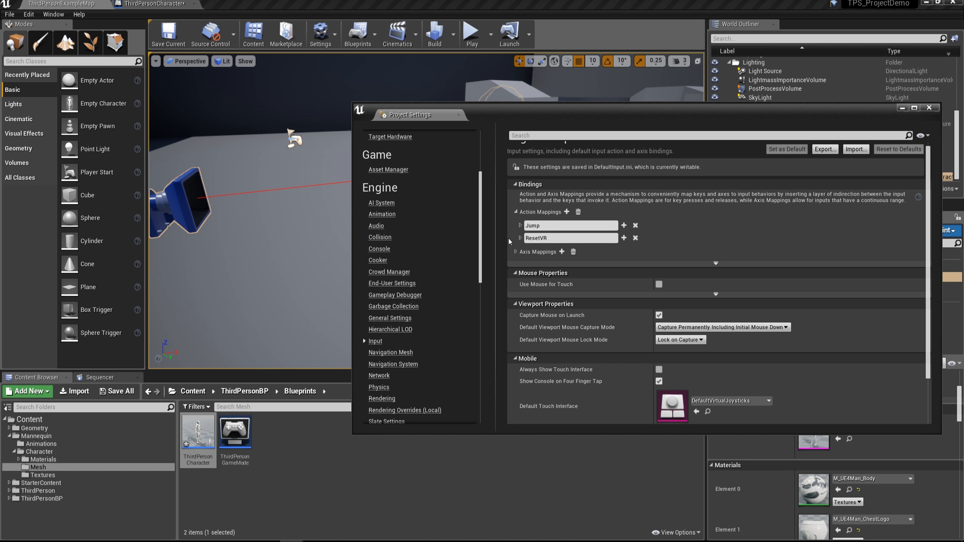
{"action": "left_click", "coordinate": [522, 225]}
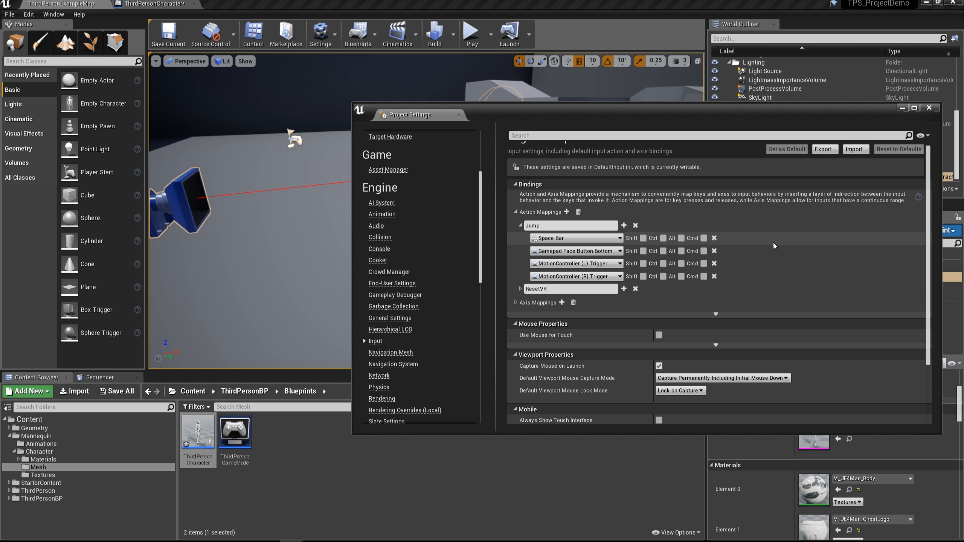
{"action": "left_click", "coordinate": [520, 226]}
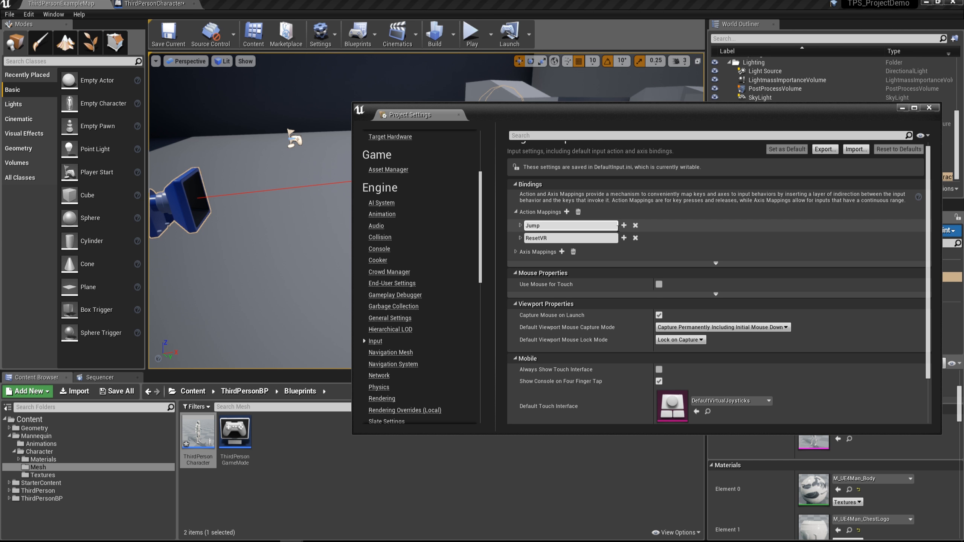
{"action": "scroll", "coordinate": [592, 258], "scroll_direction": "up", "scroll_amount": 1}
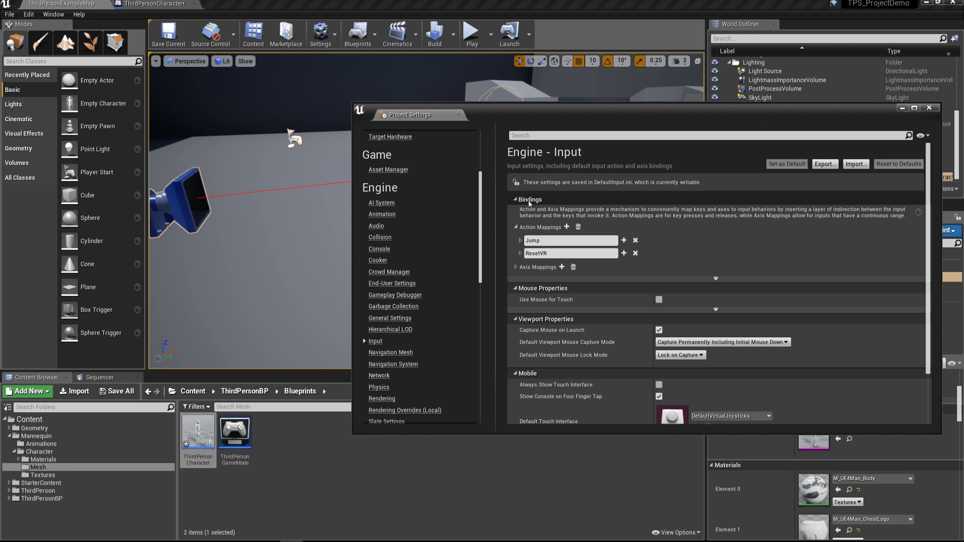
Step: Look over the remaining Engine Input settings, close the Project Settings and return to the ThirdPersonCharacter Blueprint
{"action": "scroll", "coordinate": [556, 326], "scroll_direction": "down", "scroll_amount": 3}
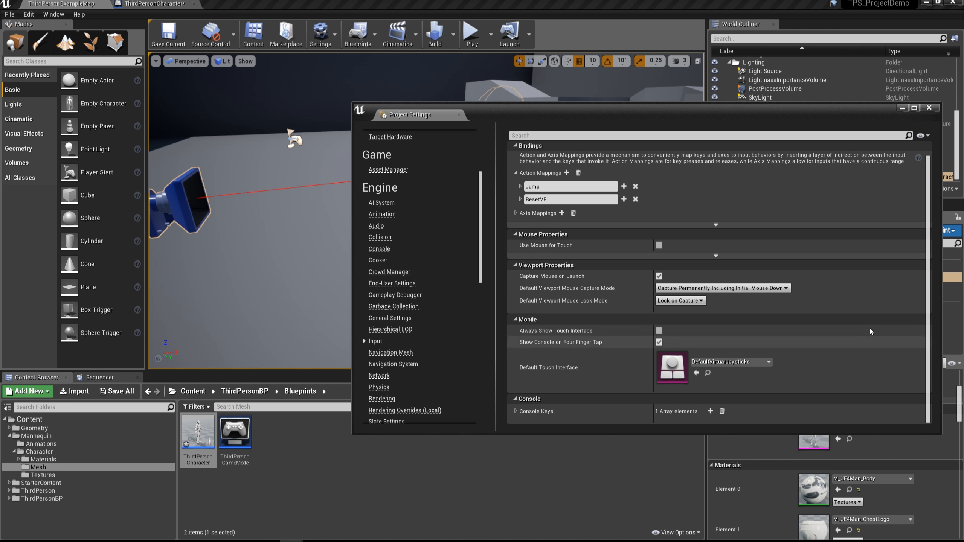
{"action": "scroll", "coordinate": [928, 167], "scroll_direction": "up", "scroll_amount": 3}
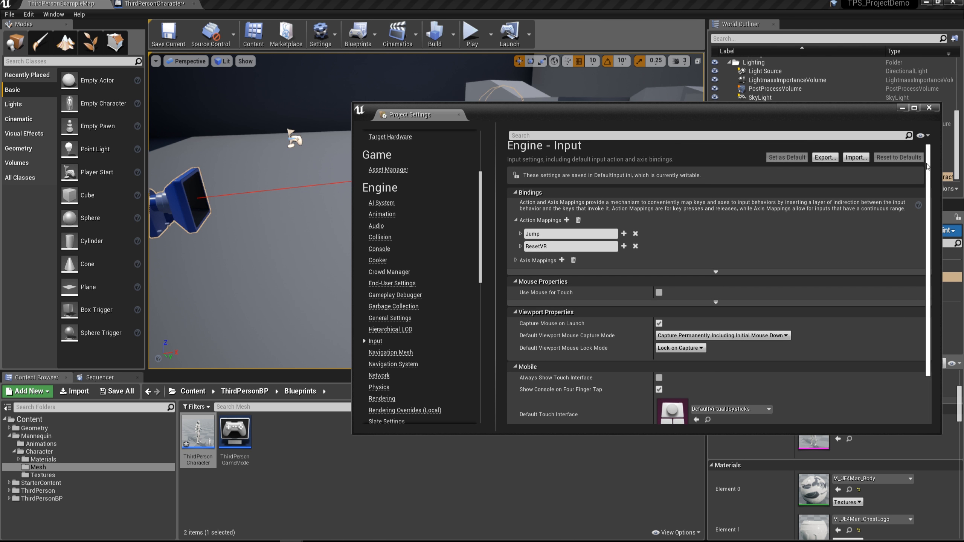
{"action": "left_click", "coordinate": [930, 108]}
{"action": "left_click", "coordinate": [154, 4]}
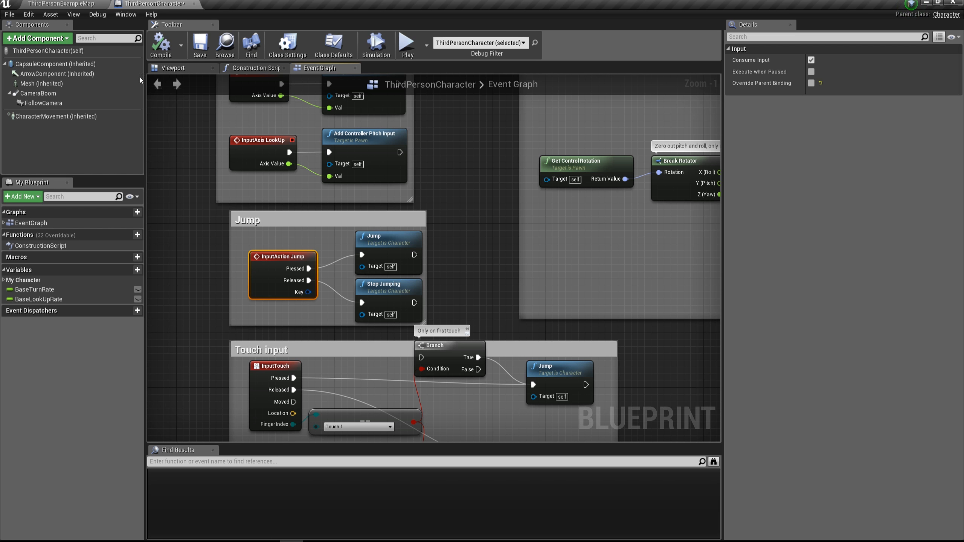
Step: Examine the nodes in the Movement input comment group and move the Break Rotator node slightly left
{"action": "scroll", "coordinate": [472, 206], "scroll_direction": "down", "scroll_amount": 2}
{"action": "right_click_drag", "start_coordinate": [472, 205], "coordinate": [316, 253]}
{"action": "scroll", "coordinate": [388, 265], "scroll_direction": "up", "scroll_amount": 2}
{"action": "right_click_drag", "start_coordinate": [387, 264], "coordinate": [277, 294]}
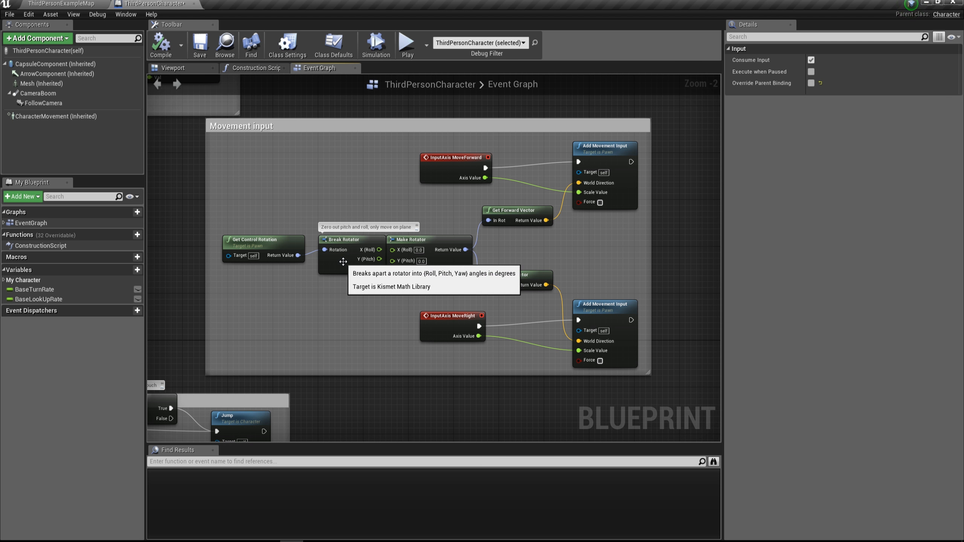
{"action": "left_click_drag", "start_coordinate": [351, 240], "coordinate": [346, 240]}
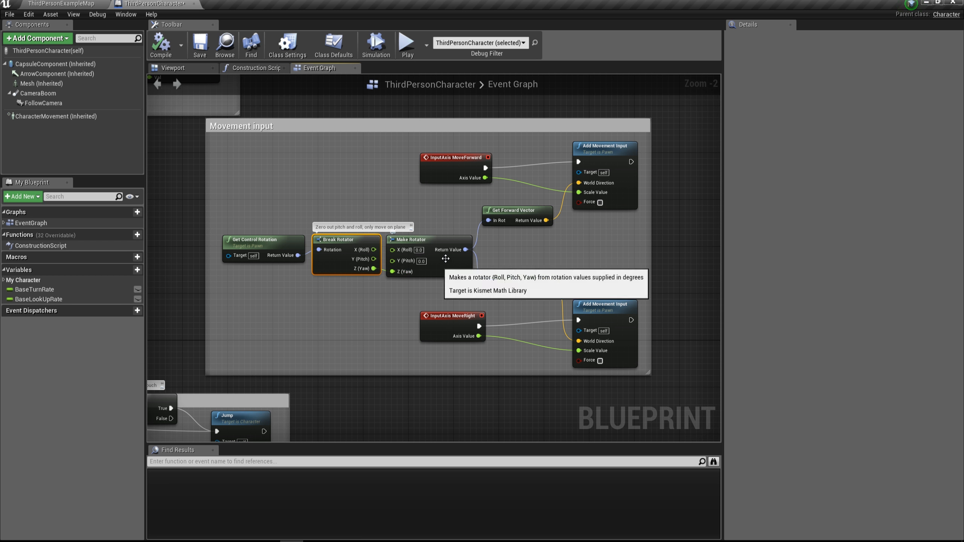
{"action": "right_click_drag", "start_coordinate": [574, 292], "coordinate": [521, 283]}
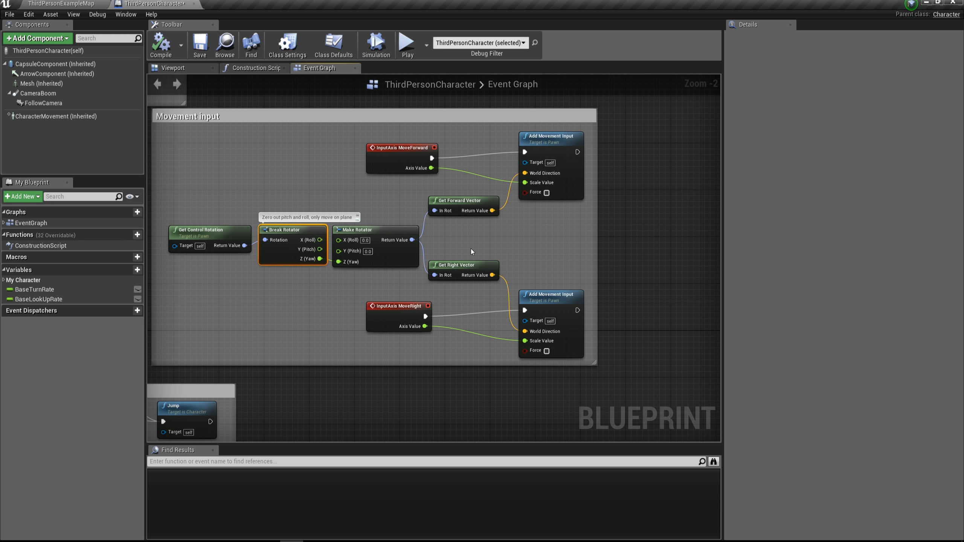
Step: Play the game from the Blueprint editor, test running forward, backward and sideways, and stop the session
{"action": "left_click", "coordinate": [406, 54]}
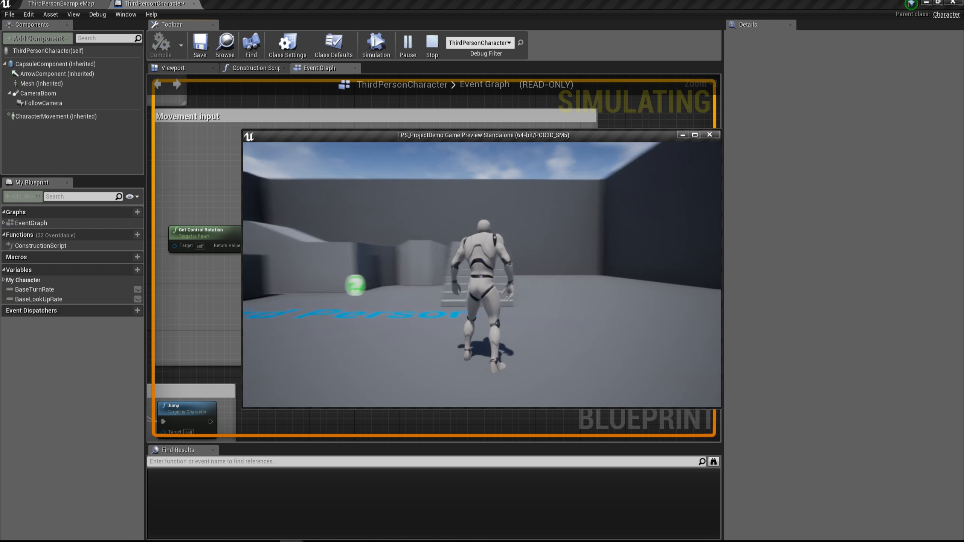
{"action": "key", "text": "w"}
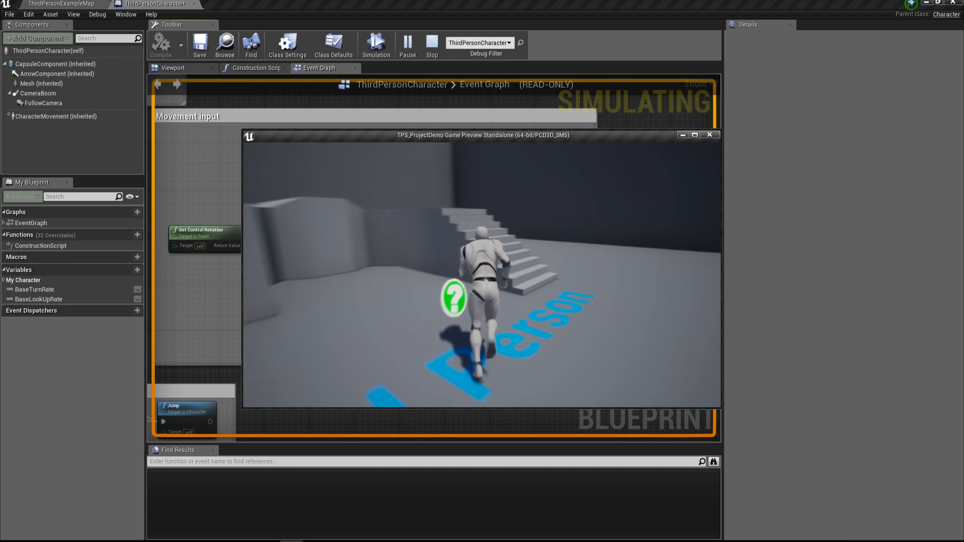
{"action": "key", "text": "s"}
{"action": "key", "text": "d"}
{"action": "key", "text": "s"}
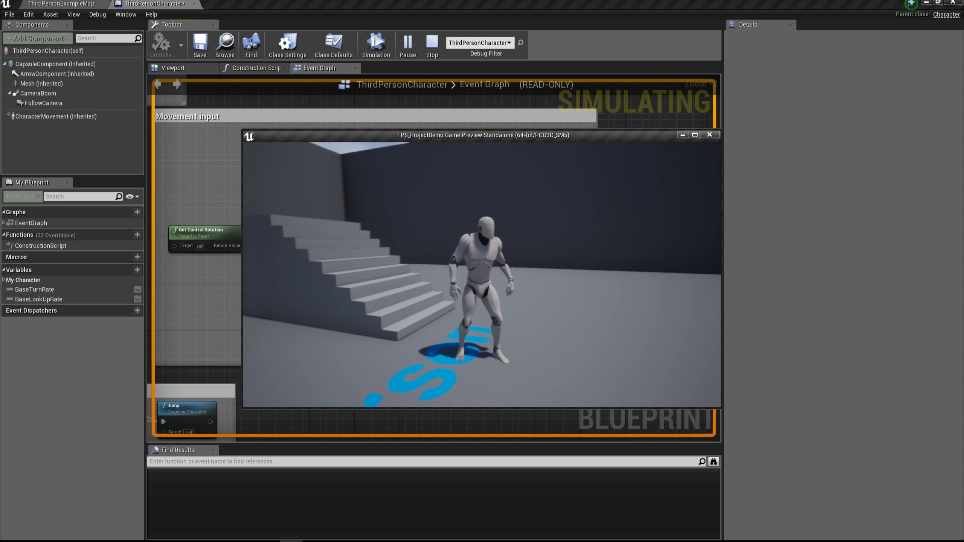
{"action": "key", "text": "Escape"}
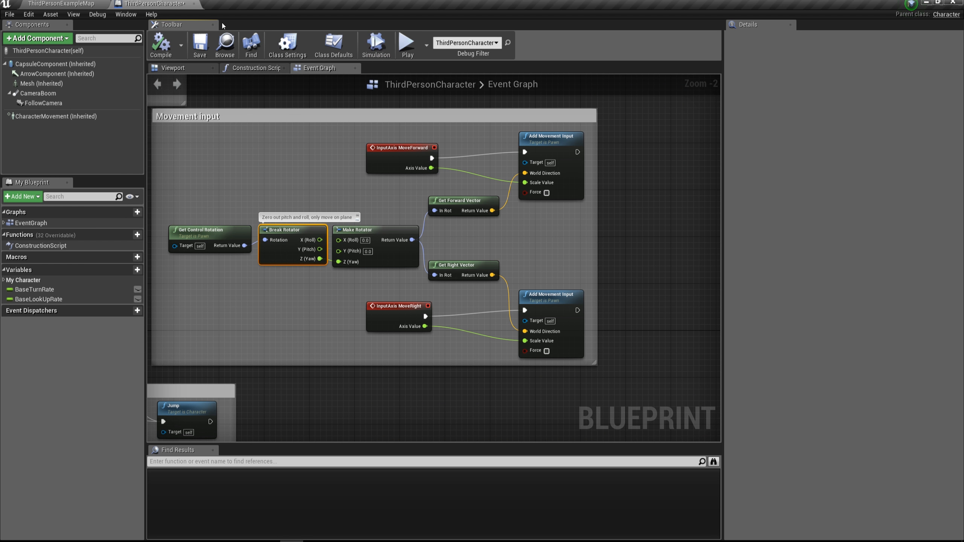
Step: Undock the ThirdPersonCharacter Blueprint as a floating, enlarged window beside the level viewport with its Event Graph comment groups in view
{"action": "left_click_drag", "start_coordinate": [144, 1], "coordinate": [742, 216]}
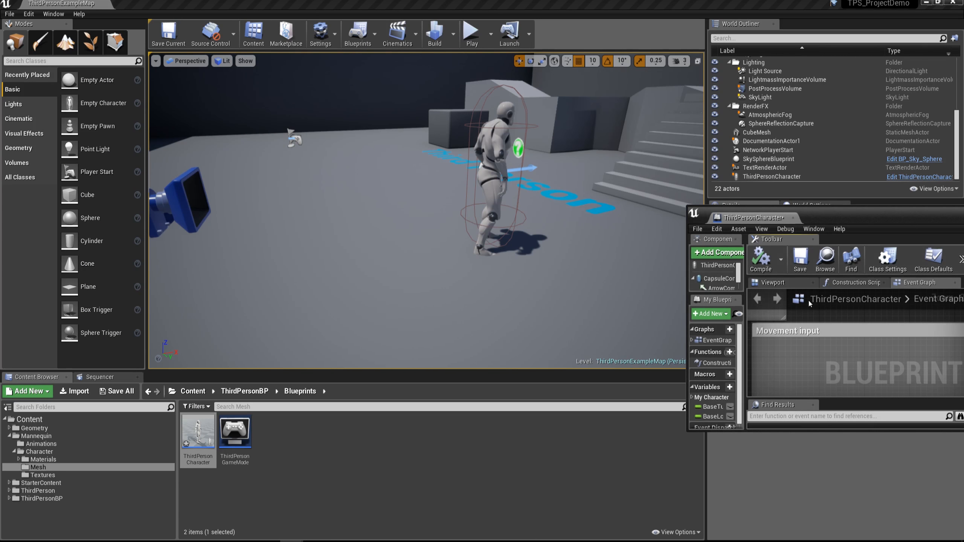
{"action": "scroll", "coordinate": [827, 380], "scroll_direction": "down", "scroll_amount": 4}
{"action": "scroll", "coordinate": [827, 380], "scroll_direction": "down", "scroll_amount": 3}
{"action": "right_click_drag", "start_coordinate": [868, 355], "coordinate": [873, 298]}
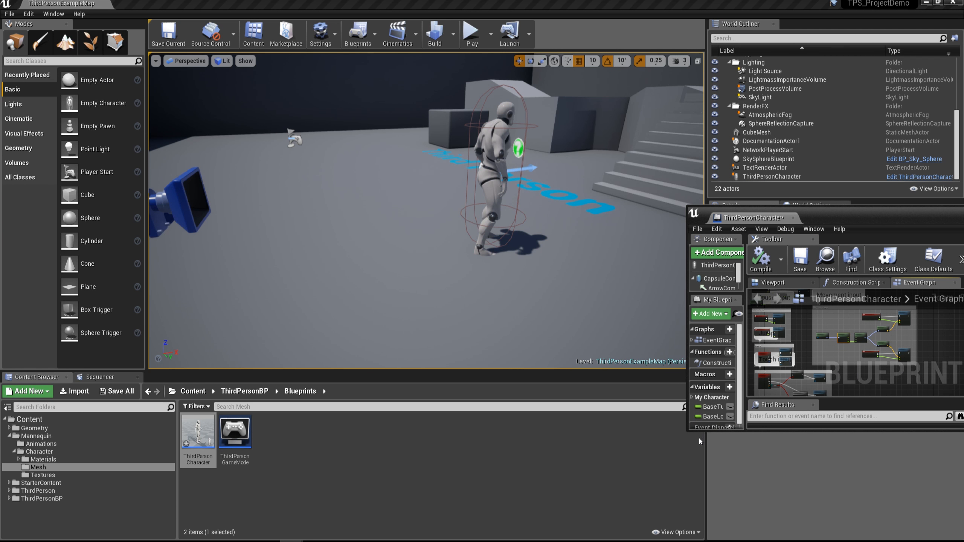
{"action": "left_click_drag", "start_coordinate": [689, 432], "coordinate": [470, 534]}
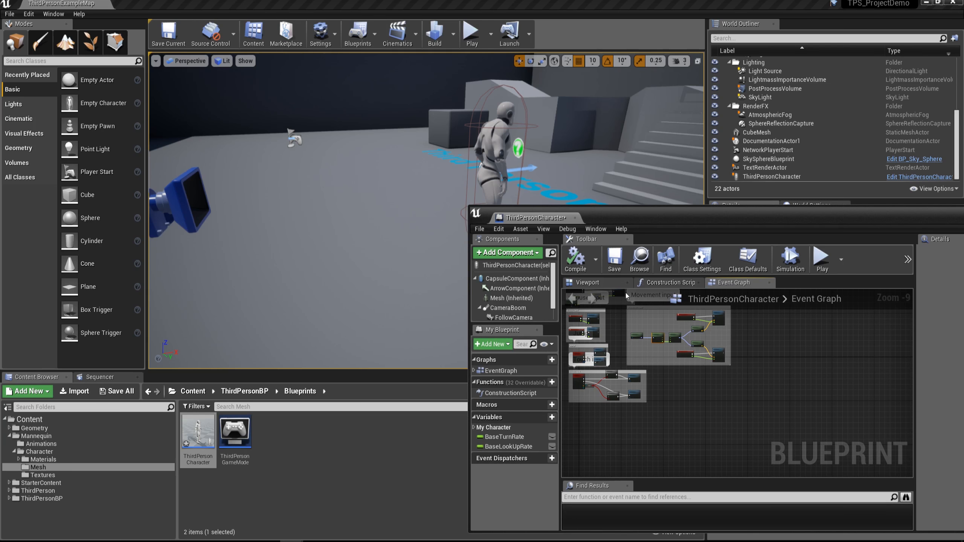
{"action": "left_click_drag", "start_coordinate": [664, 215], "coordinate": [692, 193]}
{"action": "right_click_drag", "start_coordinate": [748, 374], "coordinate": [865, 433]}
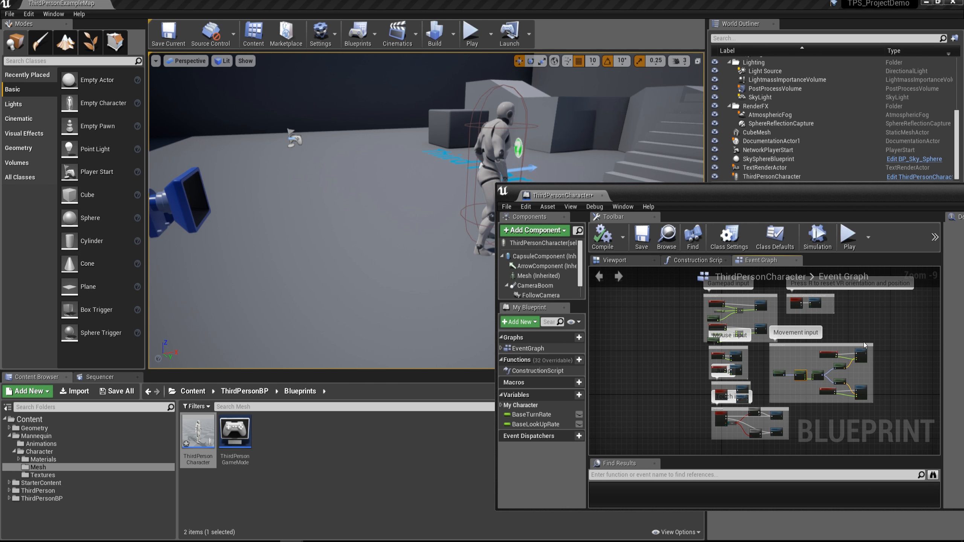
{"action": "scroll", "coordinate": [870, 334], "scroll_direction": "up", "scroll_amount": 1}
{"action": "right_click_drag", "start_coordinate": [871, 327], "coordinate": [844, 332]}
Step: Play the level in the viewport, run the character around while watching the Event Graph's execution flow, and stop the session
{"action": "left_click", "coordinate": [471, 35]}
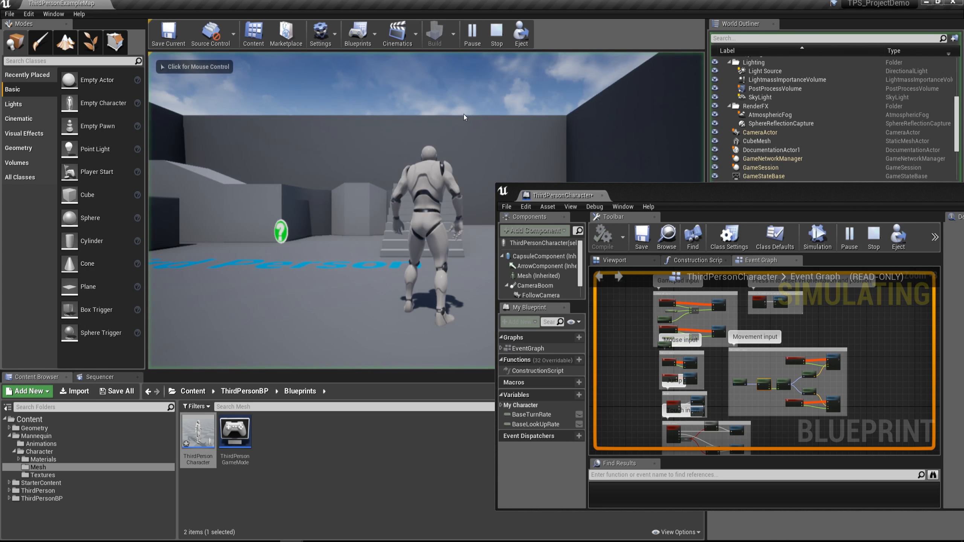
{"action": "key", "text": "w"}
{"action": "key", "text": "s"}
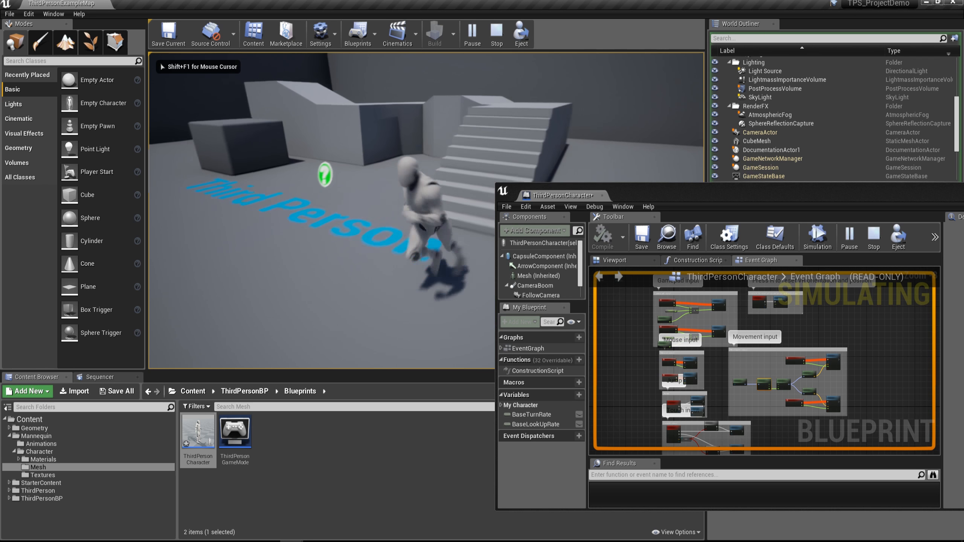
{"action": "key", "text": "w"}
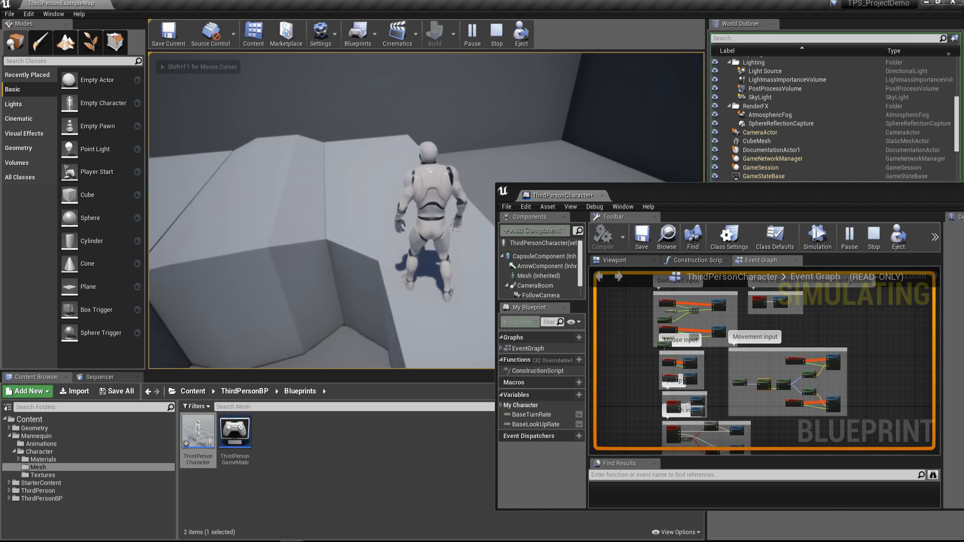
{"action": "key", "text": "w"}
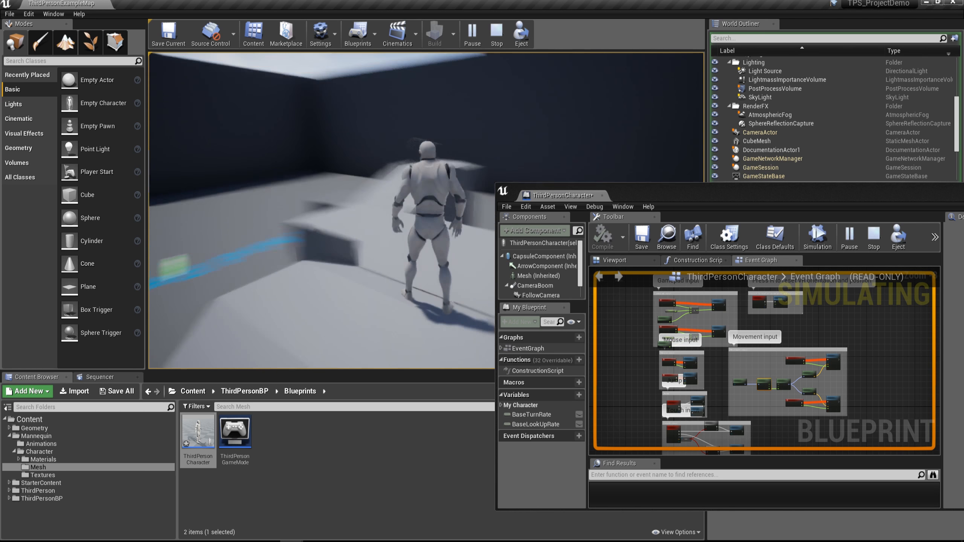
{"action": "key", "text": "w"}
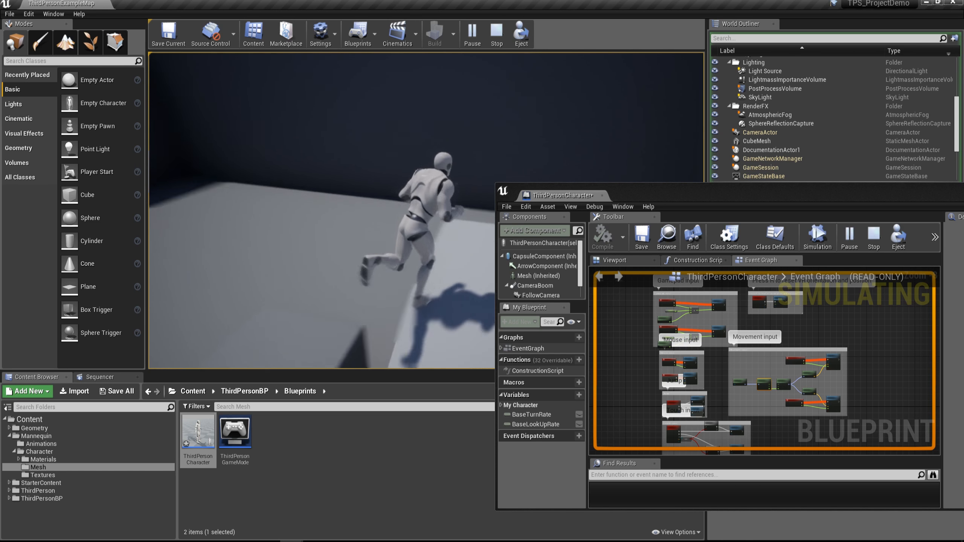
{"action": "key", "text": "w"}
{"action": "key", "text": "w"}
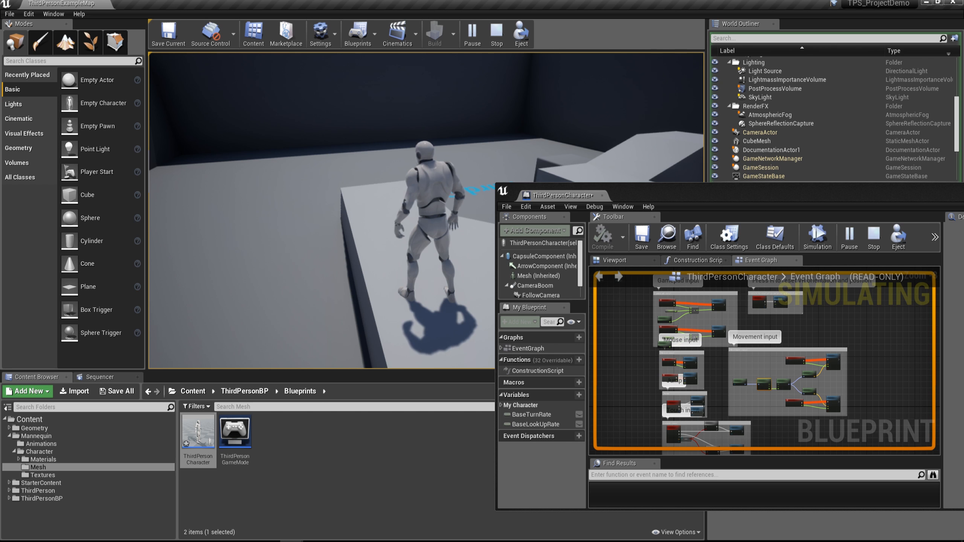
{"action": "key", "text": "Escape"}
Step: Dock the ThirdPersonCharacter Blueprint back as a tab, then float it again as a smaller window clear of the level viewport
{"action": "left_click_drag", "start_coordinate": [731, 190], "coordinate": [499, 186]}
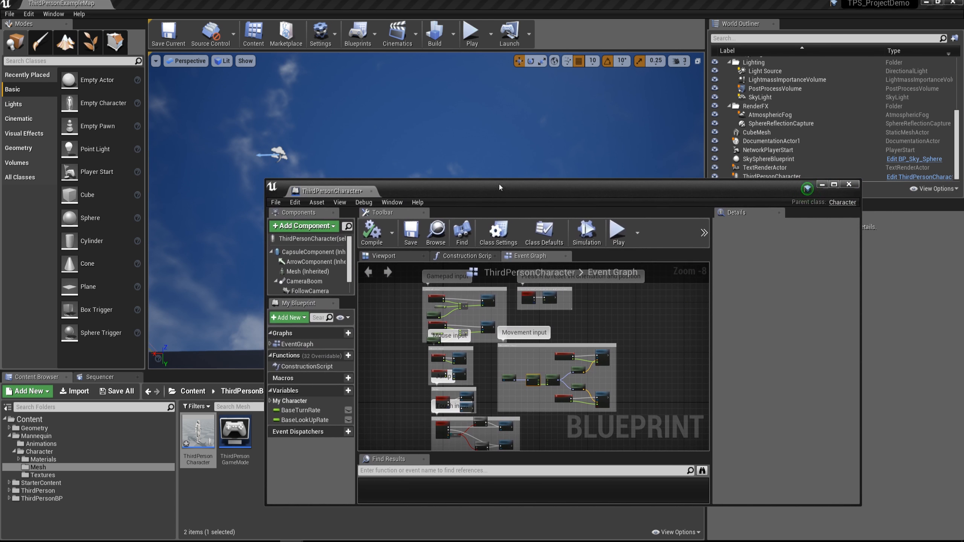
{"action": "left_click_drag", "start_coordinate": [338, 197], "coordinate": [213, 4]}
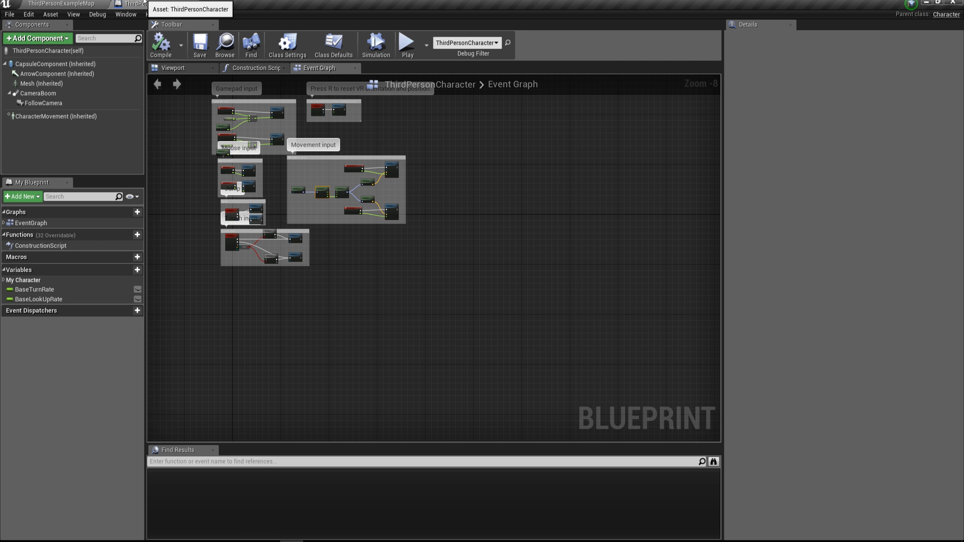
{"action": "left_click_drag", "start_coordinate": [144, 3], "coordinate": [672, 333]}
{"action": "left_click_drag", "start_coordinate": [802, 281], "coordinate": [679, 283]}
{"action": "left_click_drag", "start_coordinate": [607, 283], "coordinate": [558, 231]}
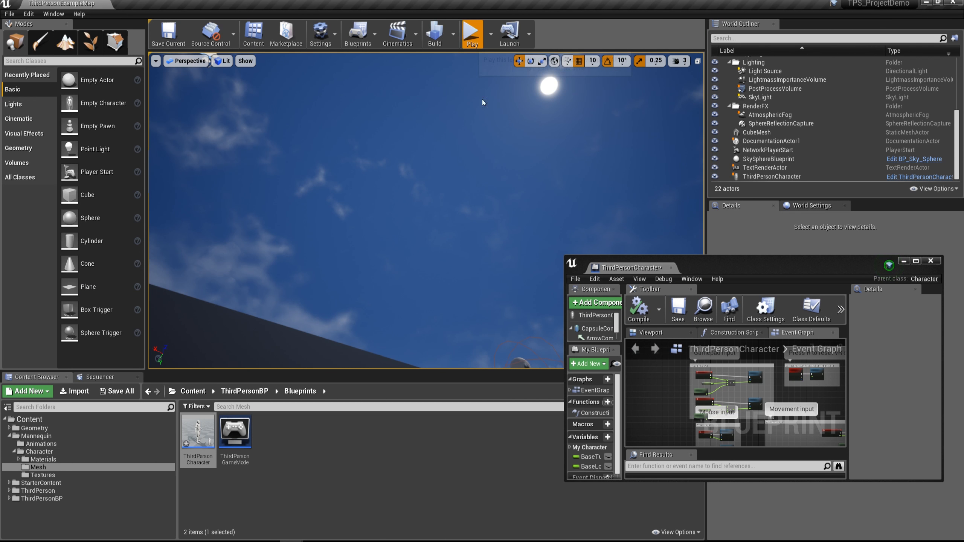
Step: Briefly play the level beside the floating Event Graph, stop it and dock the ThirdPersonCharacter Blueprint back beside the level tab
{"action": "left_click", "coordinate": [523, 201]}
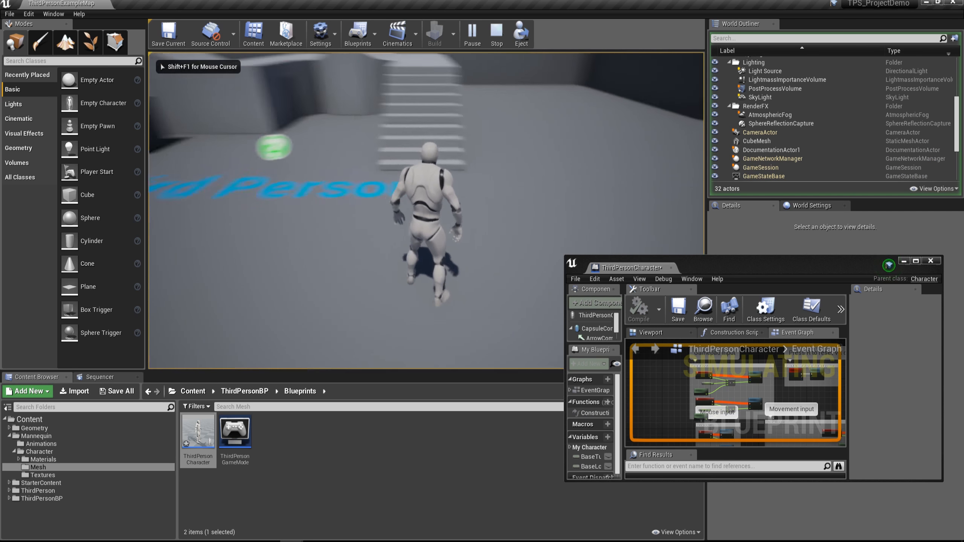
{"action": "key", "text": "shift+F1"}
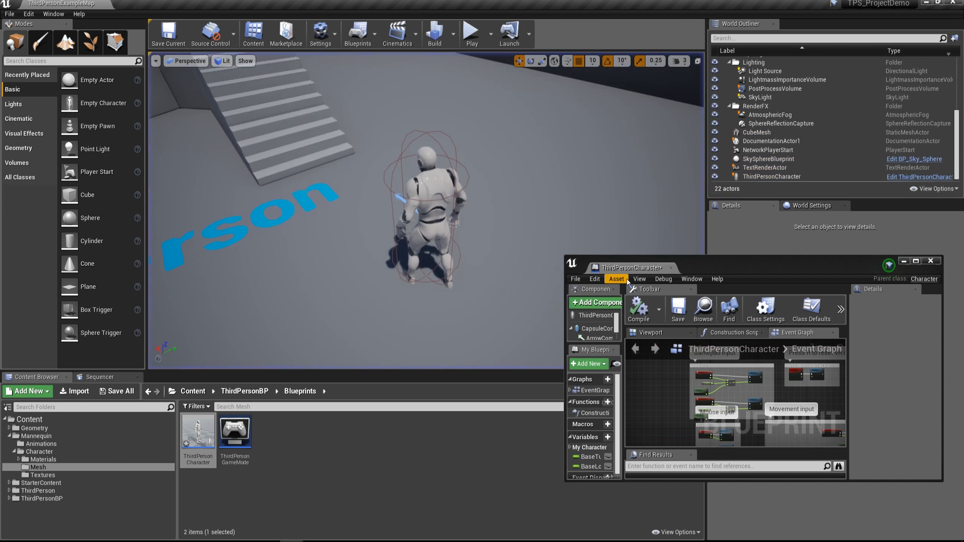
{"action": "left_click_drag", "start_coordinate": [630, 268], "coordinate": [168, 4]}
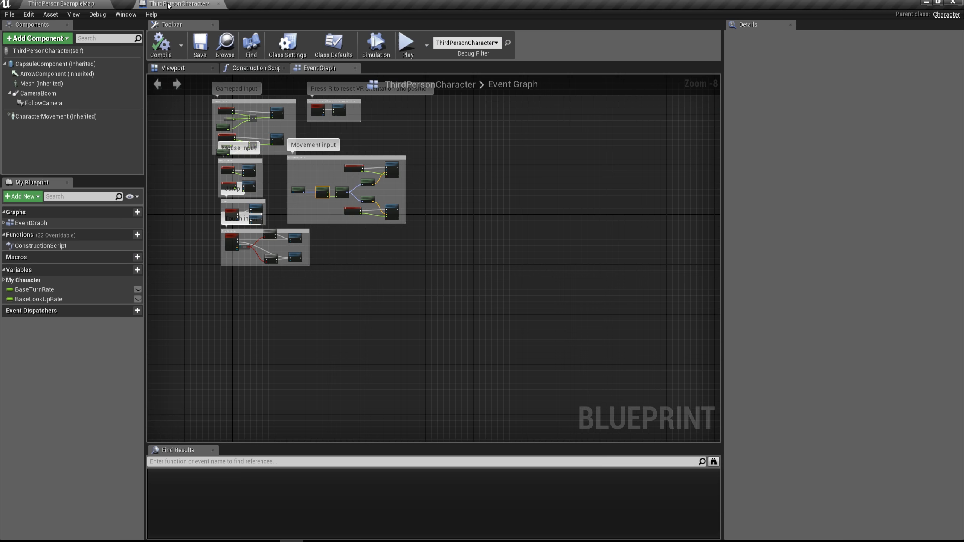
Step: Play the game from the docked Blueprint editor, run the character up the stairs, then start and stop one more play session
{"action": "left_click", "coordinate": [423, 47]}
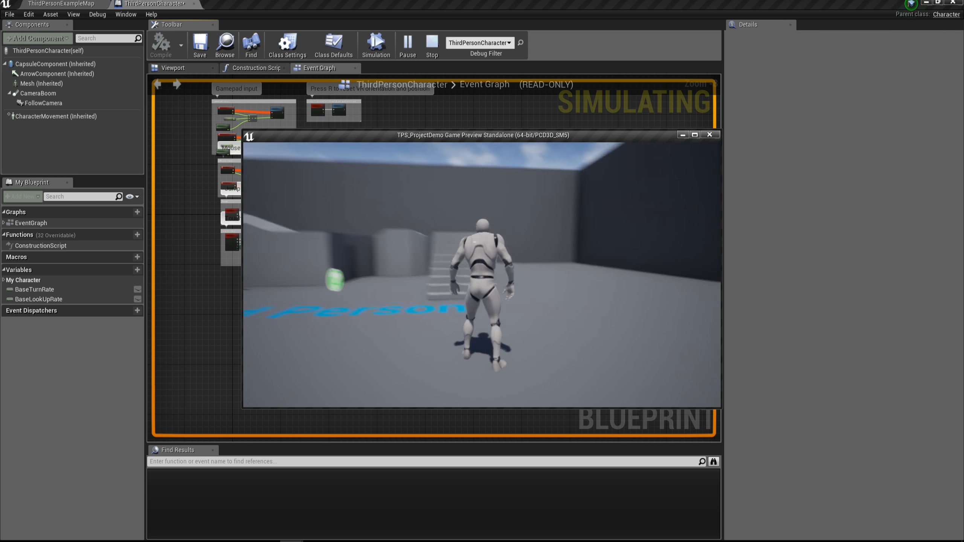
{"action": "key", "text": "w"}
{"action": "key", "text": "w"}
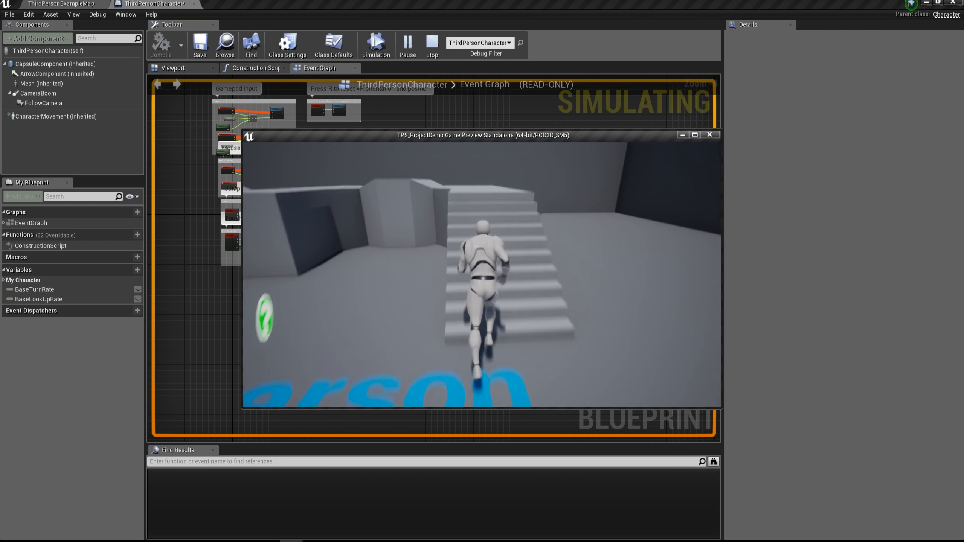
{"action": "key", "text": "w"}
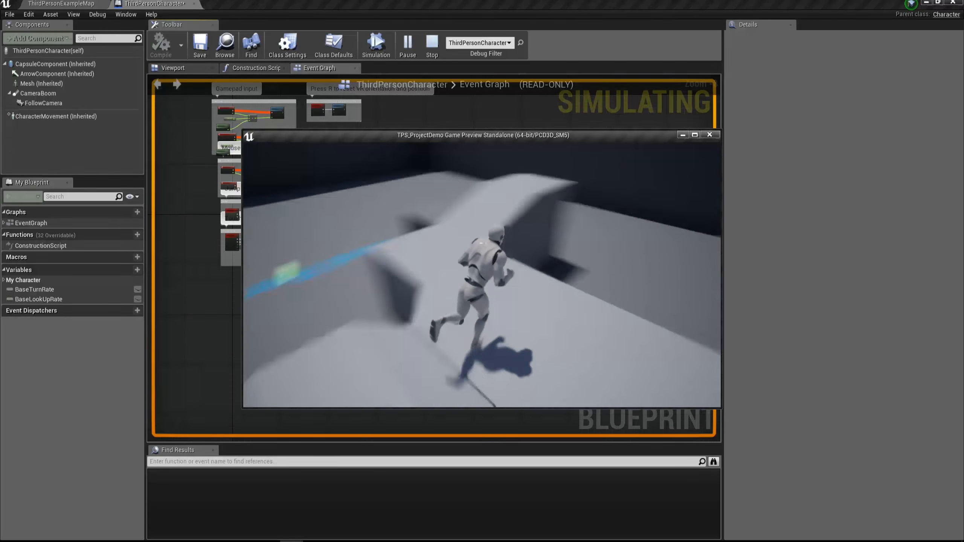
{"action": "key", "text": "Escape"}
{"action": "left_click", "coordinate": [408, 42]}
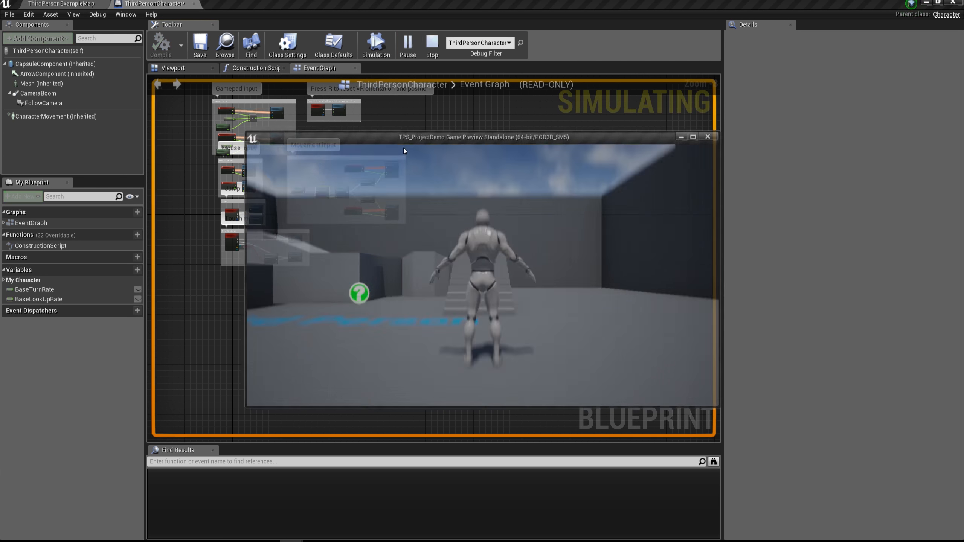
{"action": "key", "text": "Escape"}
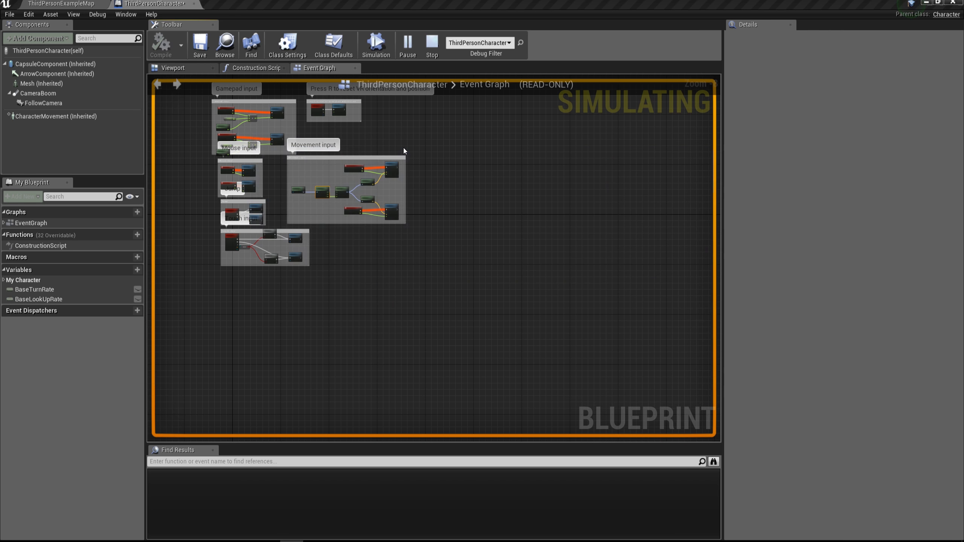
Step: Inspect the MoveRight nodes in the Event Graph, then return to the level editor and view the whole Third Person play area
{"action": "right_click_drag", "start_coordinate": [402, 168], "coordinate": [544, 313]}
{"action": "scroll", "coordinate": [545, 313], "scroll_direction": "up", "scroll_amount": 7}
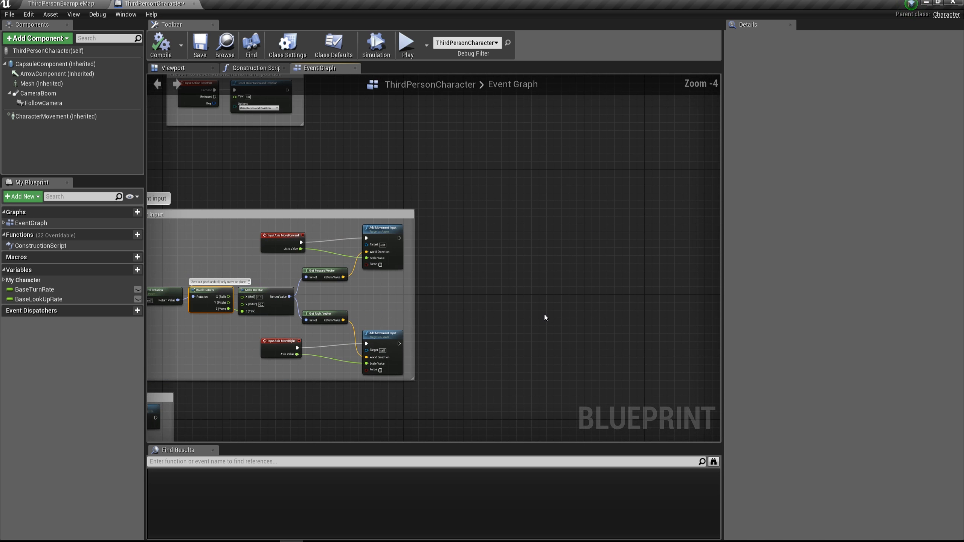
{"action": "right_click_drag", "start_coordinate": [456, 316], "coordinate": [506, 200]}
{"action": "scroll", "coordinate": [506, 200], "scroll_direction": "down", "scroll_amount": 1}
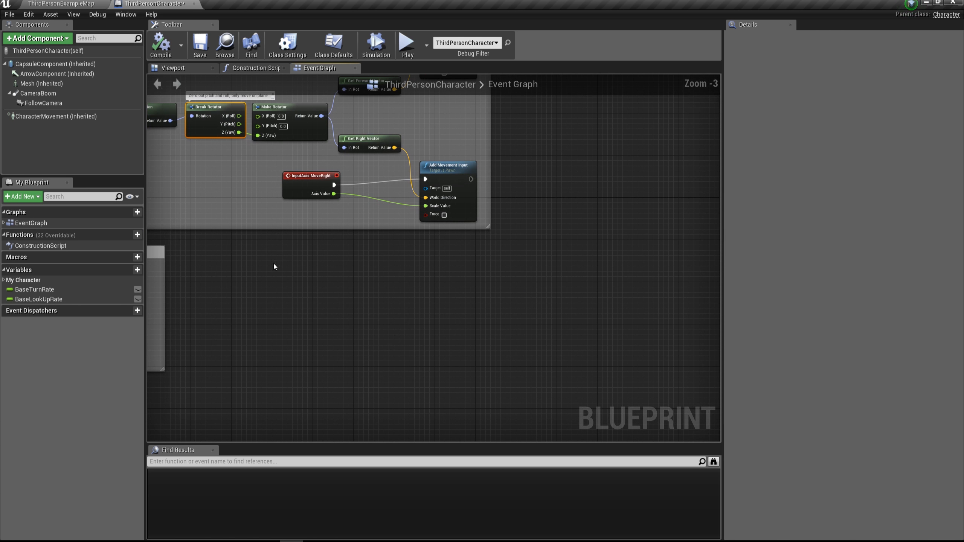
{"action": "left_click", "coordinate": [61, 4]}
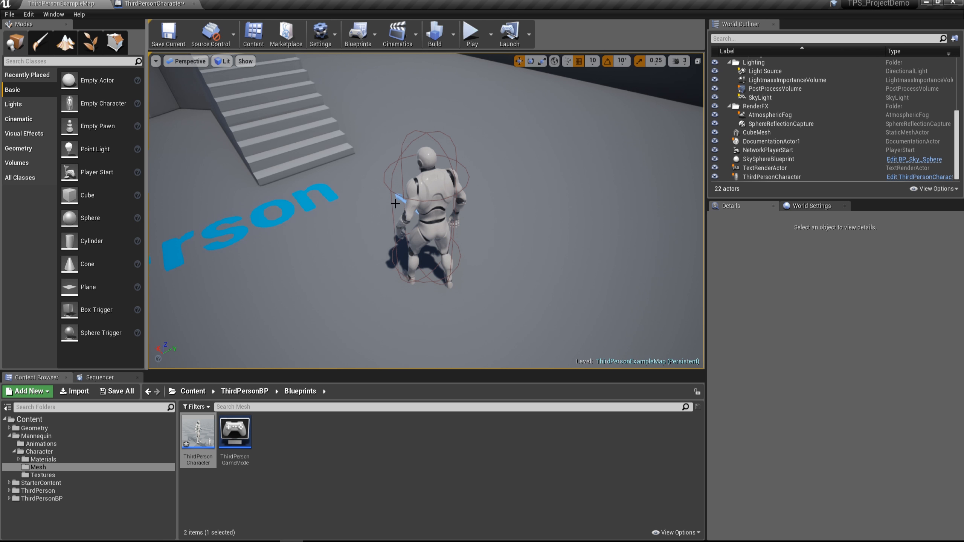
{"action": "right_click_drag", "start_coordinate": [427, 175], "coordinate": [384, 175]}
{"action": "scroll", "coordinate": [501, 205], "scroll_direction": "down", "scroll_amount": 3}
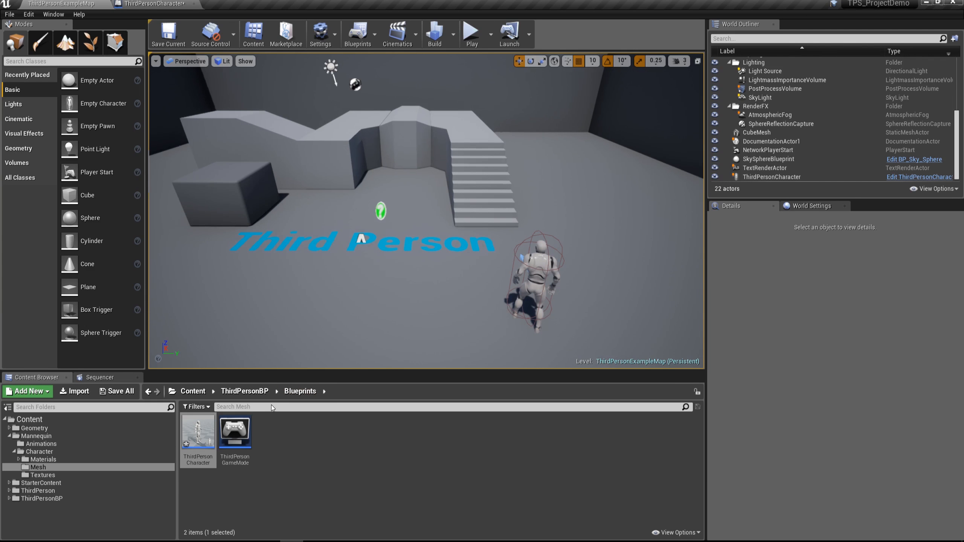
Step: Browse the project's content to the Meshes folder inside Geometry
{"action": "left_click", "coordinate": [194, 392]}
{"action": "double_click", "coordinate": [194, 434]}
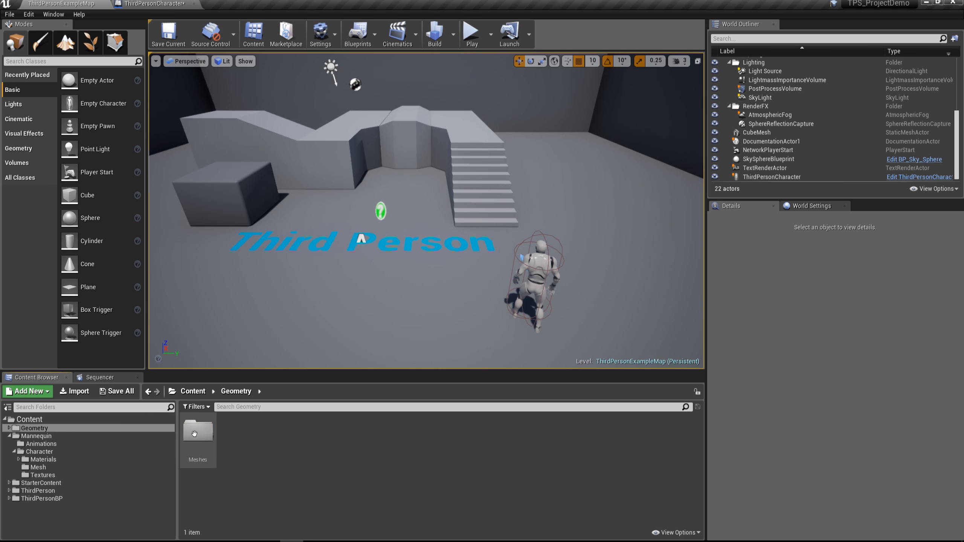
{"action": "double_click", "coordinate": [191, 436]}
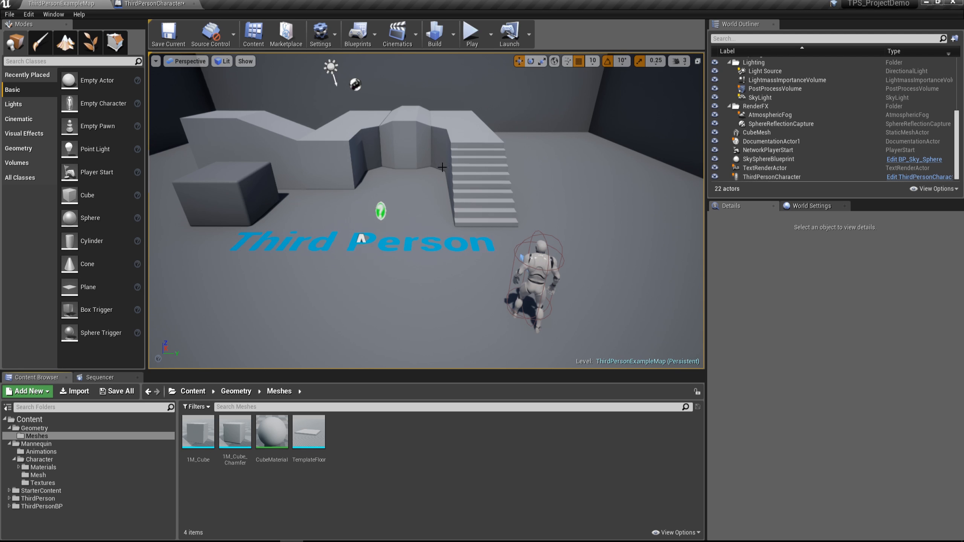
Step: Place a Cube on the open floor beside the walkway, shape it into a long, low block and raise it slightly off the ground
{"action": "left_click_drag", "start_coordinate": [440, 164], "coordinate": [361, 119]}
{"action": "key", "text": "s"}
{"action": "right_click_drag", "start_coordinate": [360, 120], "coordinate": [366, 120]}
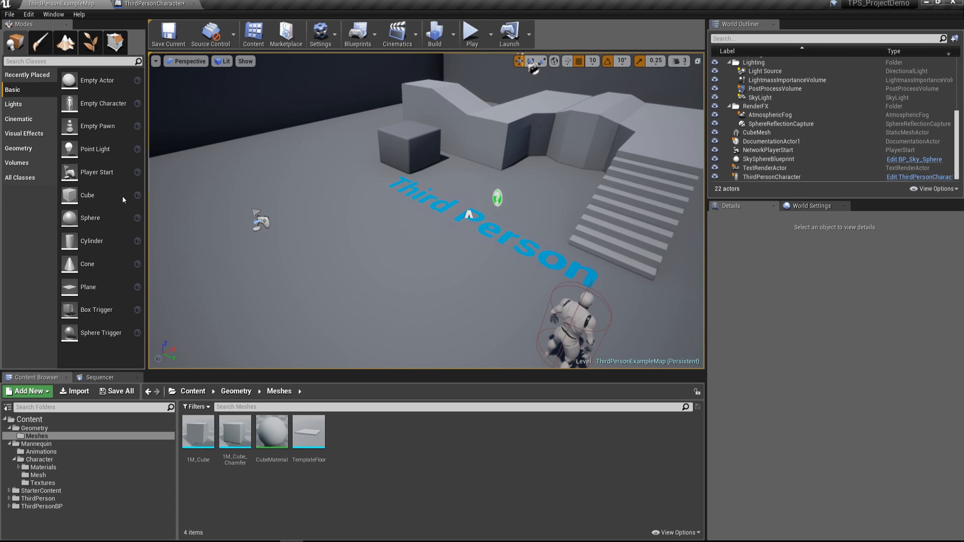
{"action": "left_click_drag", "start_coordinate": [78, 195], "coordinate": [303, 179]}
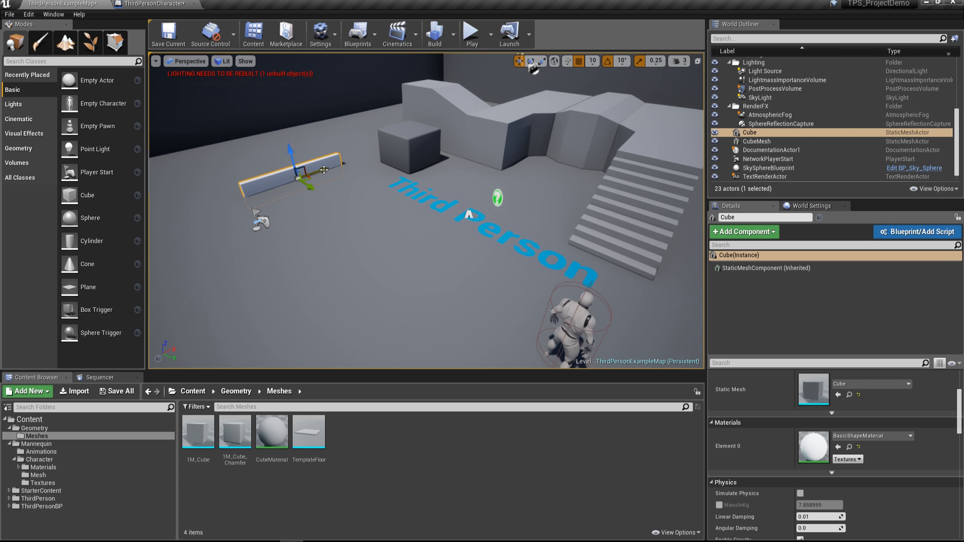
{"action": "left_click_drag", "start_coordinate": [290, 149], "coordinate": [296, 138]}
{"action": "left_click_drag", "start_coordinate": [285, 176], "coordinate": [303, 178]}
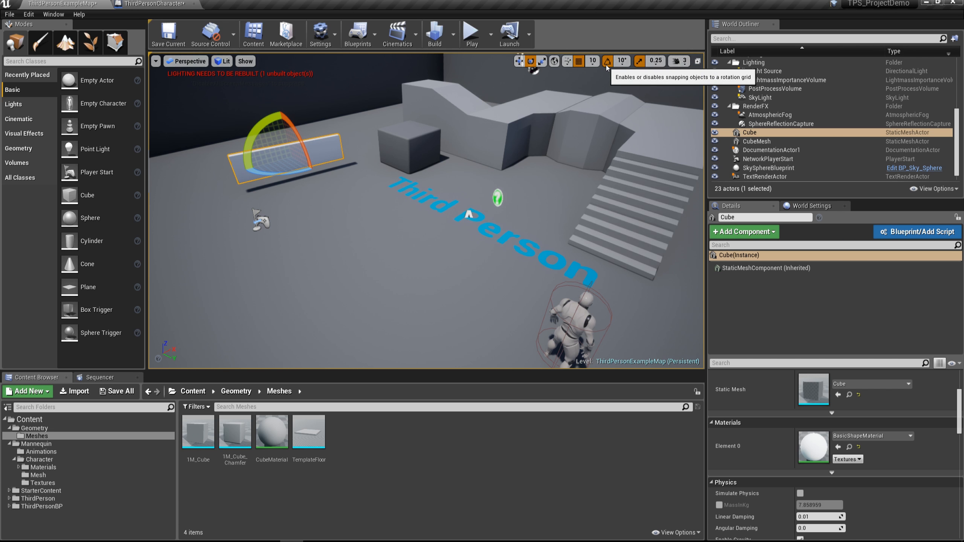
Step: Toggle scale snapping off and on while scaling the cube, and frame the cube close up
{"action": "left_click", "coordinate": [640, 61]}
{"action": "mouse_move", "coordinate": [294, 161]}
{"action": "left_mouse_down"}
{"action": "mouse_move", "coordinate": [294, 150]}
{"action": "mouse_move", "coordinate": [303, 170]}
{"action": "left_mouse_up"}
{"action": "left_click", "coordinate": [640, 61]}
{"action": "right_click_drag", "start_coordinate": [367, 205], "coordinate": [406, 194]}
{"action": "key", "text": "f"}
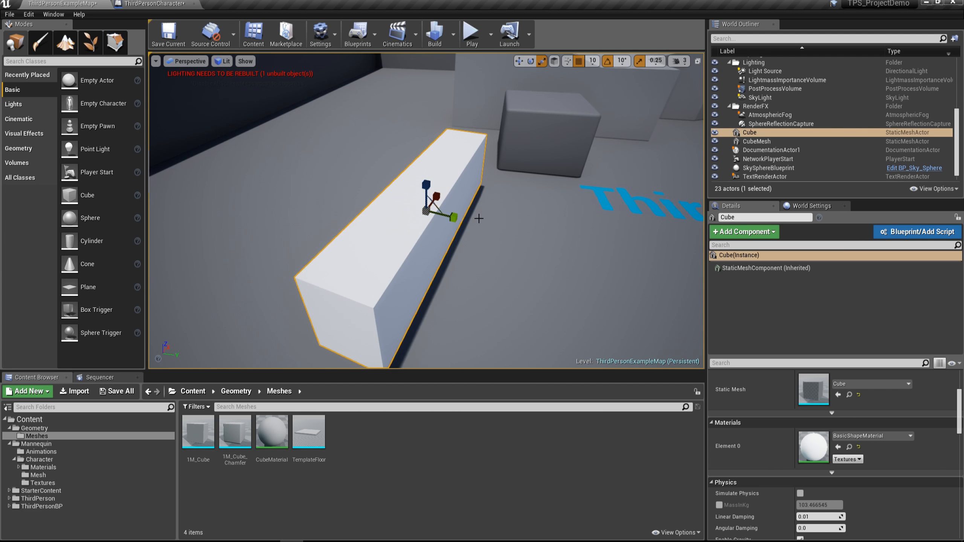
Step: Scale the block along its Y axis into a thin wall, checking the scale snap sizes
{"action": "left_click_drag", "start_coordinate": [454, 218], "coordinate": [450, 219]}
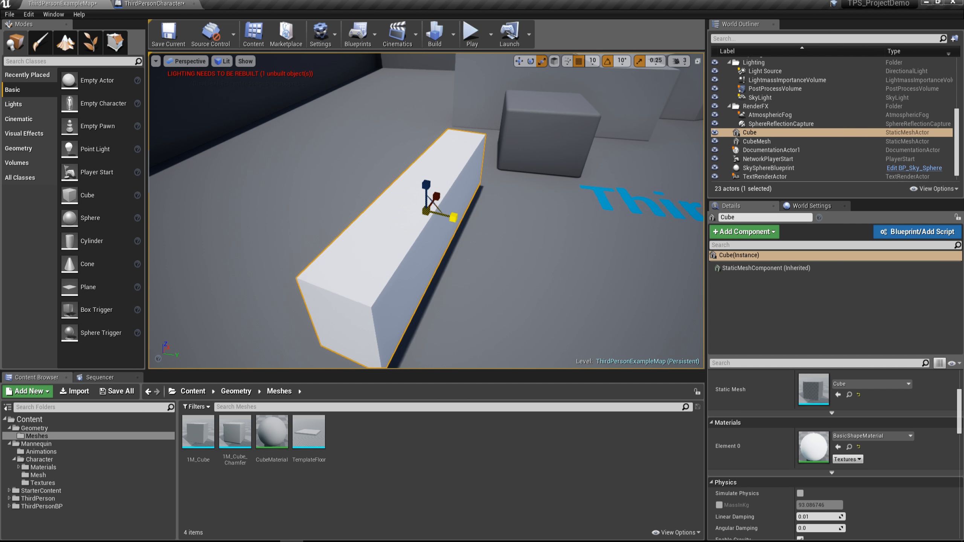
{"action": "left_click", "coordinate": [660, 63]}
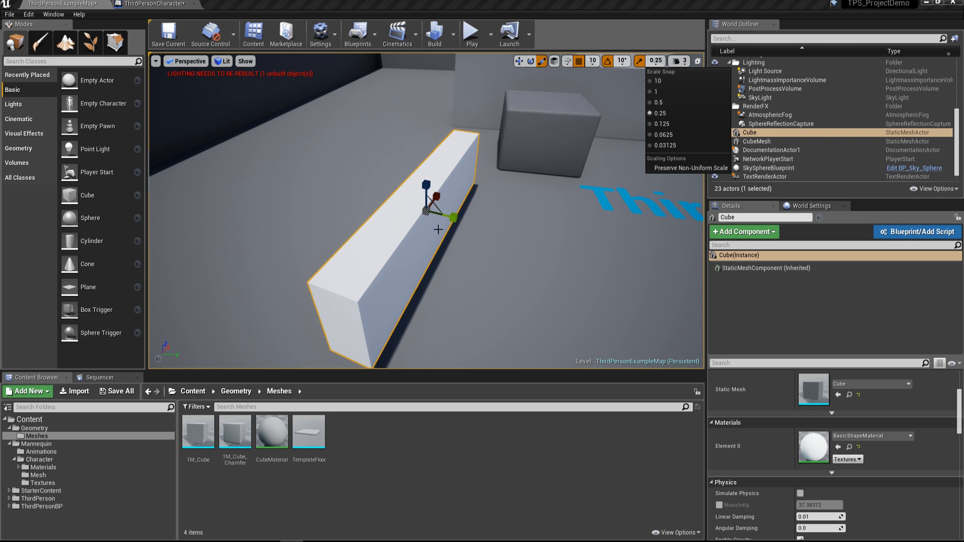
{"action": "left_click_drag", "start_coordinate": [454, 219], "coordinate": [436, 214]}
{"action": "left_click_drag", "start_coordinate": [591, 206], "coordinate": [539, 206], "text": "alt"}
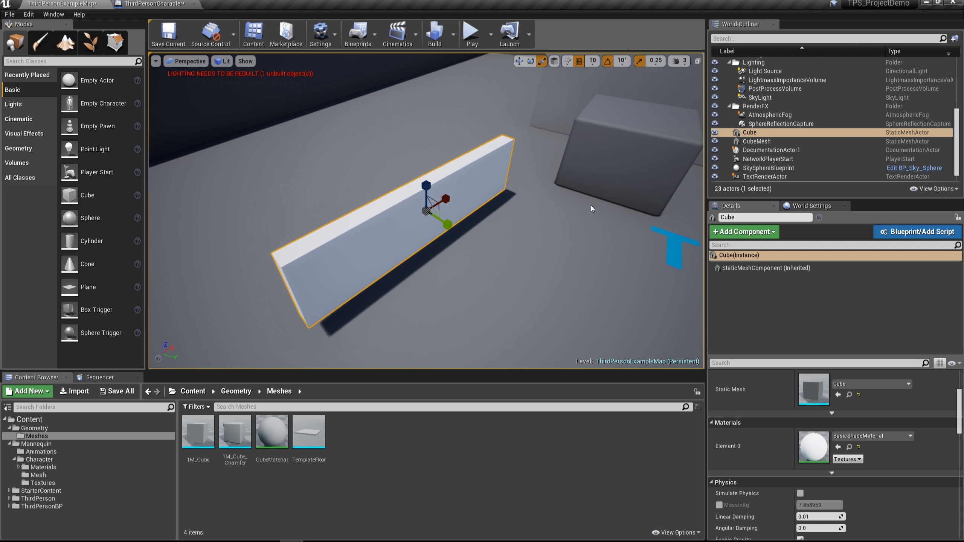
{"action": "scroll", "coordinate": [591, 207], "scroll_direction": "down", "scroll_amount": 5}
Step: Rotate the thin block about its vertical axis and scale up its height to make an upright wall panel
{"action": "key", "text": "e"}
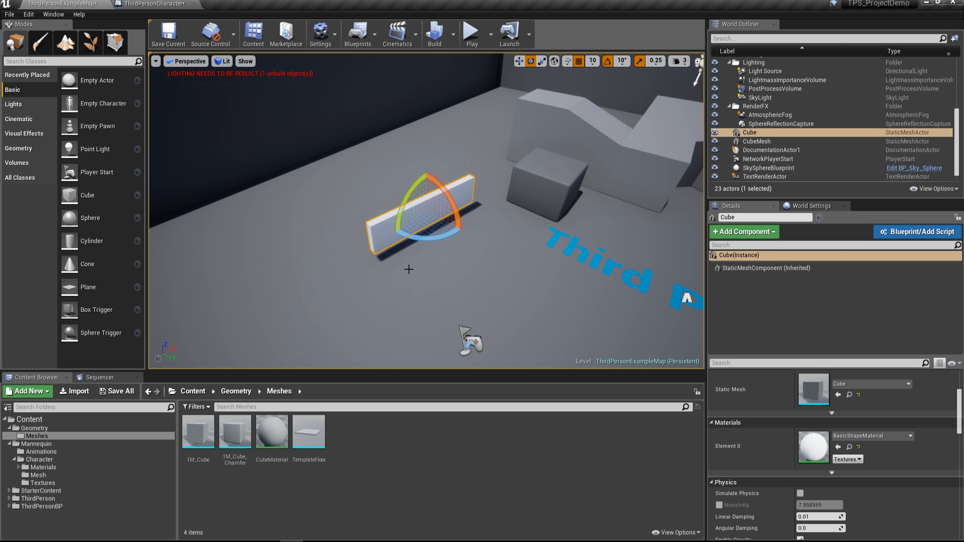
{"action": "left_click_drag", "start_coordinate": [417, 242], "coordinate": [492, 243]}
{"action": "left_click_drag", "start_coordinate": [493, 243], "coordinate": [452, 214], "text": "alt"}
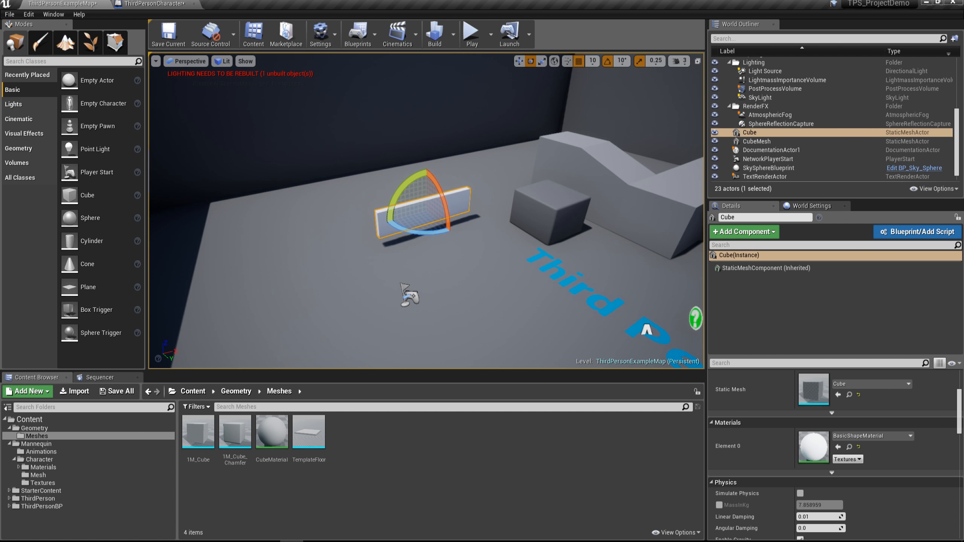
{"action": "left_click_drag", "start_coordinate": [426, 183], "coordinate": [425, 170]}
{"action": "left_click_drag", "start_coordinate": [444, 220], "coordinate": [501, 242], "text": "alt"}
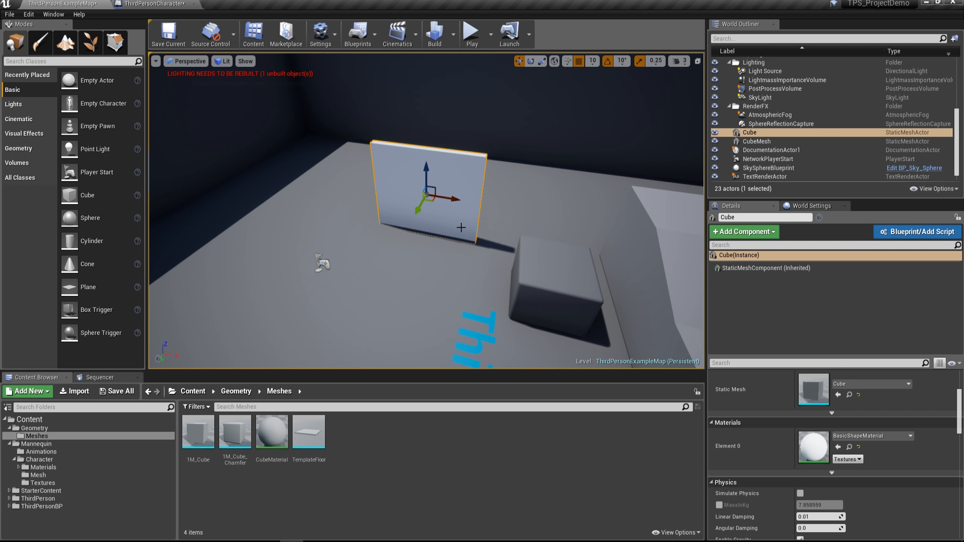
Step: Undo a trial move of the wall panel, then paste a copy and set it perpendicular at one end of the original
{"action": "left_click_drag", "start_coordinate": [429, 196], "coordinate": [428, 193]}
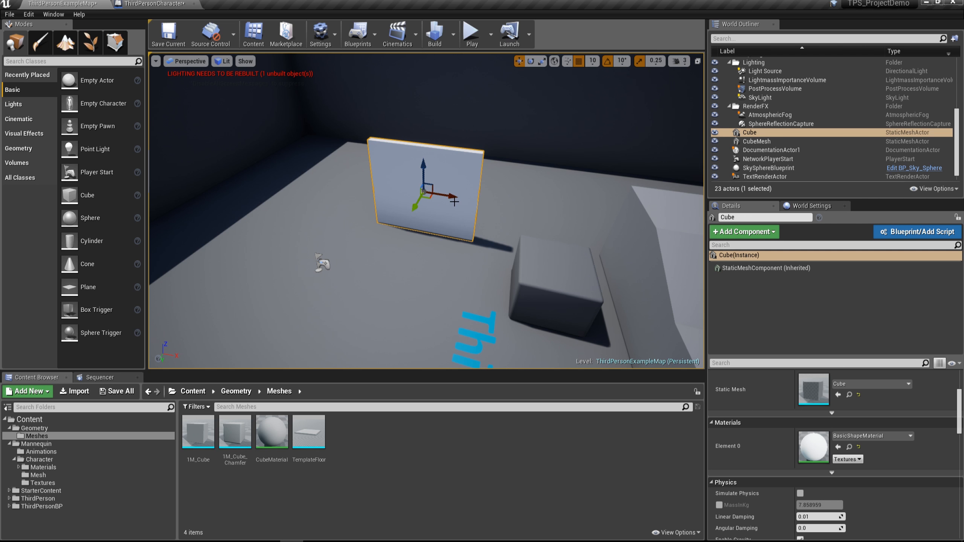
{"action": "key", "text": "ctrl+z"}
{"action": "key", "text": "ctrl+v"}
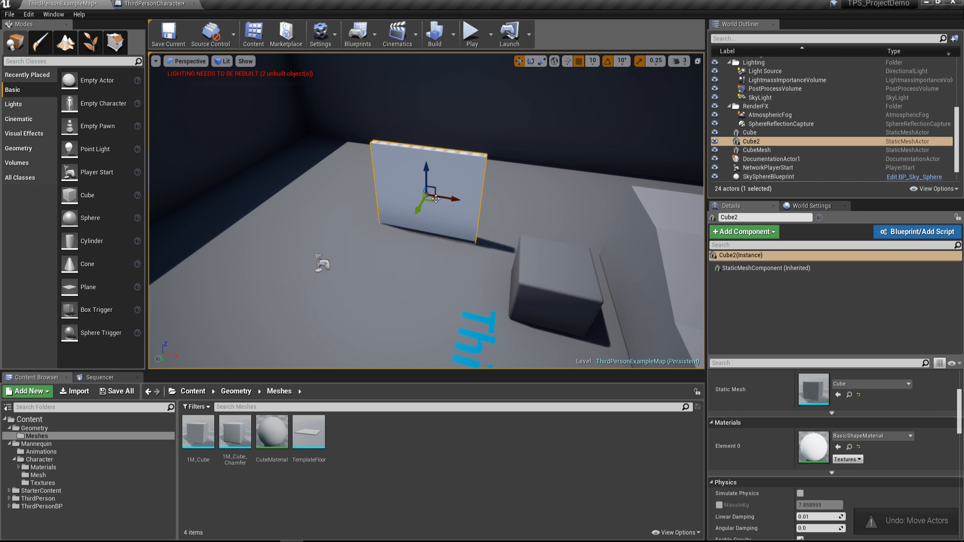
{"action": "mouse_move", "coordinate": [432, 201]}
{"action": "left_mouse_down"}
{"action": "mouse_move", "coordinate": [350, 214]}
{"action": "mouse_move", "coordinate": [391, 224]}
{"action": "mouse_move", "coordinate": [427, 218]}
{"action": "left_mouse_up"}
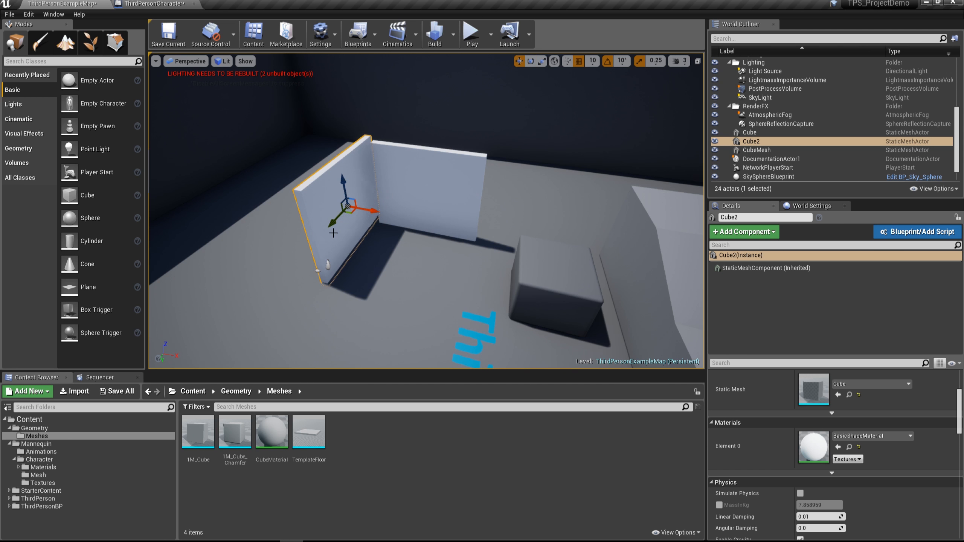
Step: Duplicate the side wall and move the copy to the opposite end of the back wall, forming a three-sided enclosure
{"action": "left_click_drag", "start_coordinate": [350, 215], "coordinate": [565, 223]}
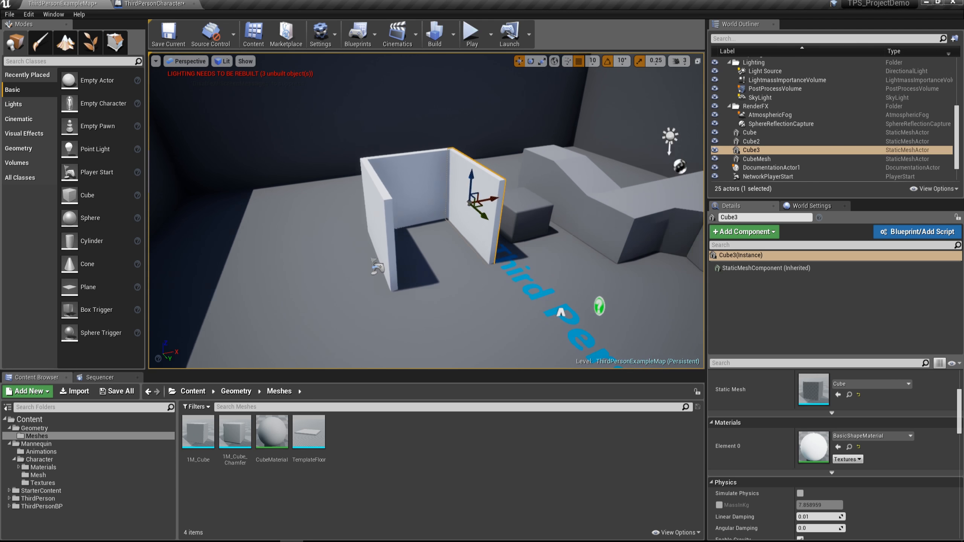
{"action": "middle_click_drag", "start_coordinate": [494, 199], "coordinate": [419, 173]}
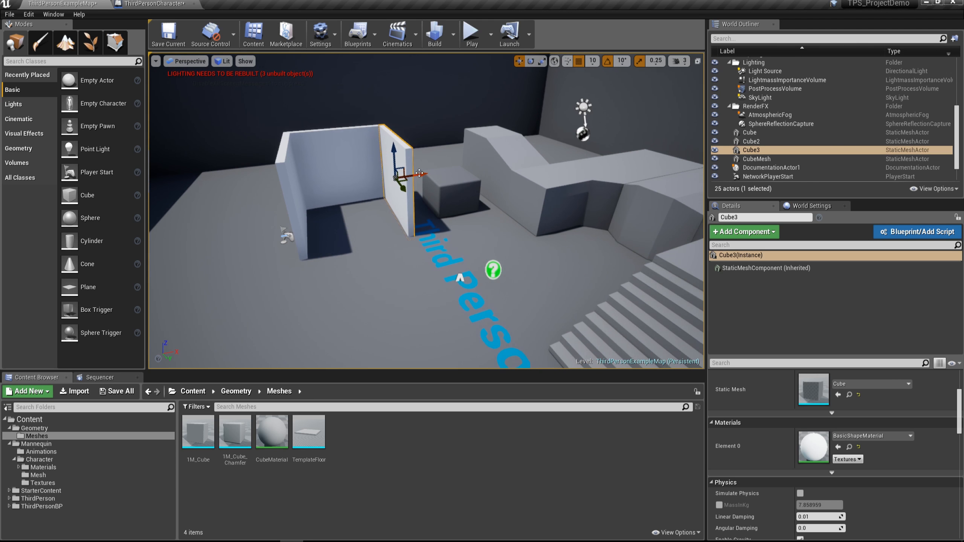
{"action": "left_click", "coordinate": [466, 134]}
{"action": "mouse_move", "coordinate": [466, 134]}
{"action": "left_mouse_down", "text": "alt"}
{"action": "mouse_move", "coordinate": [432, 156]}
{"action": "mouse_move", "coordinate": [469, 146]}
{"action": "left_mouse_up", "text": "alt"}
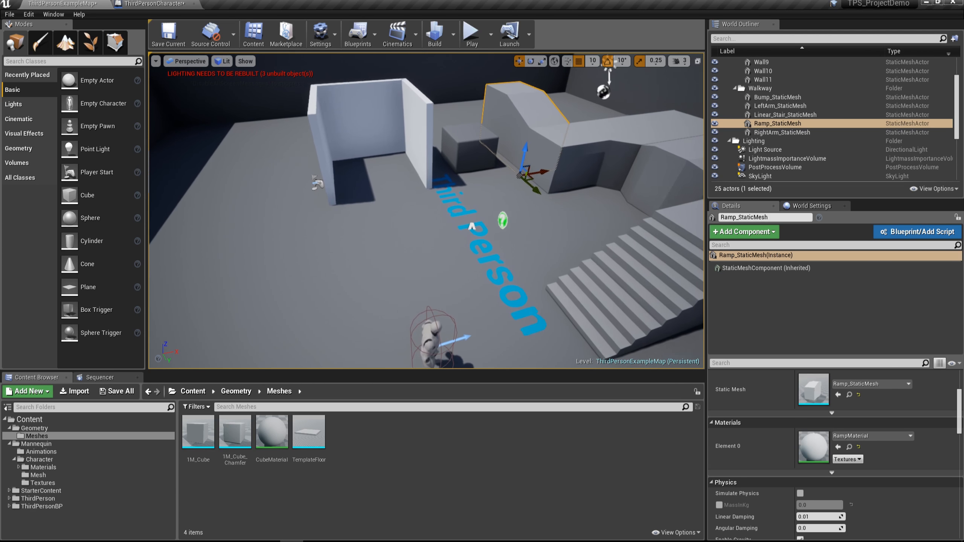
Step: Play the level, run the character into the three-walled enclosure and back out, and stop the session
{"action": "left_click", "coordinate": [471, 34]}
{"action": "key", "text": "w"}
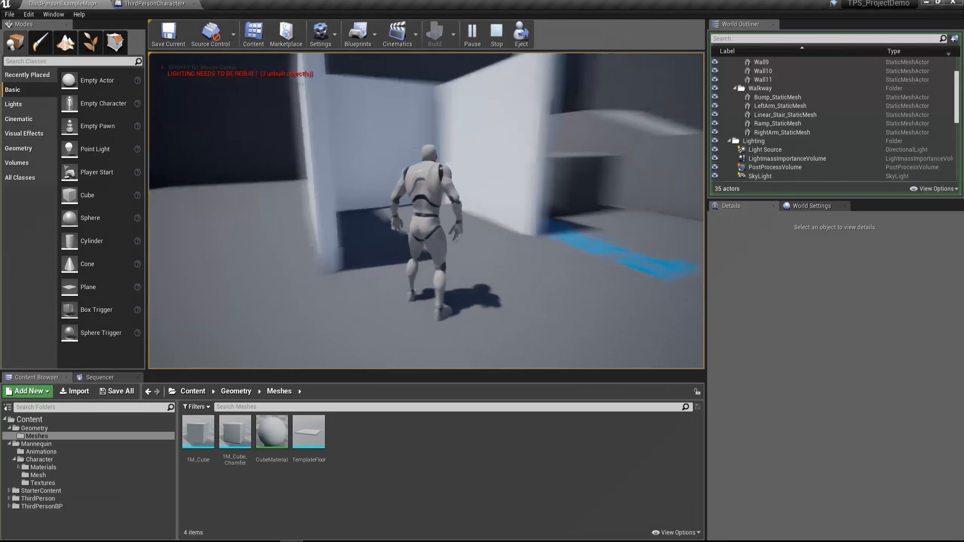
{"action": "key", "text": "w"}
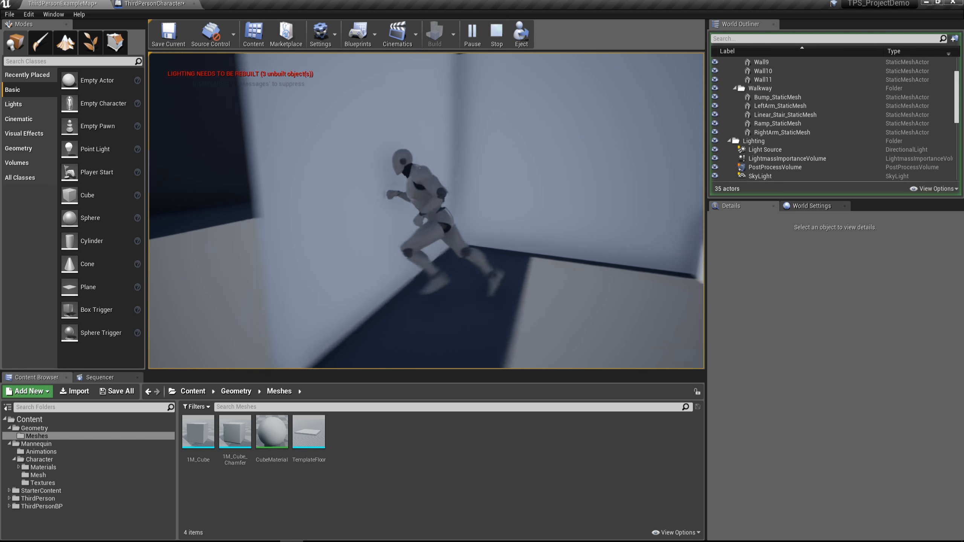
{"action": "key", "text": "s"}
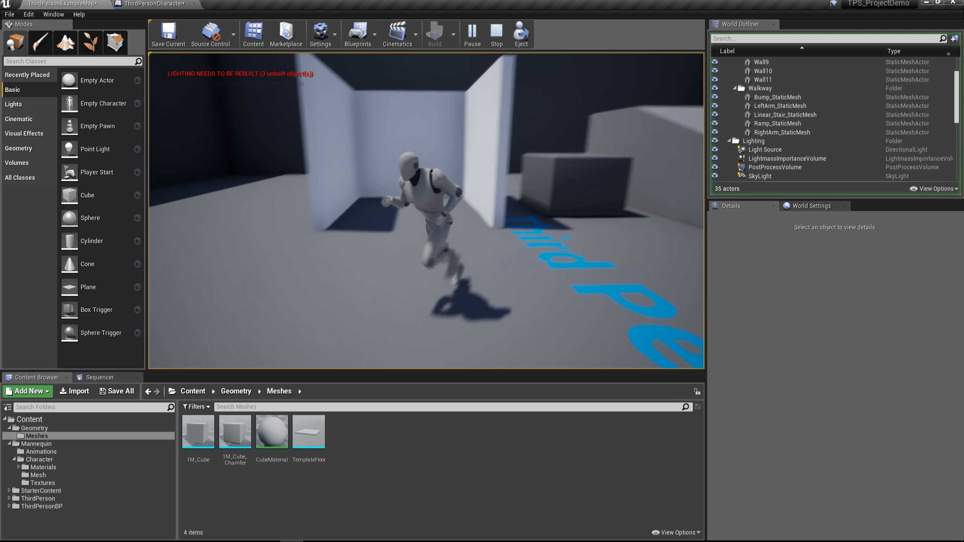
{"action": "key", "text": "w"}
{"action": "key", "text": "d"}
{"action": "key", "text": "s"}
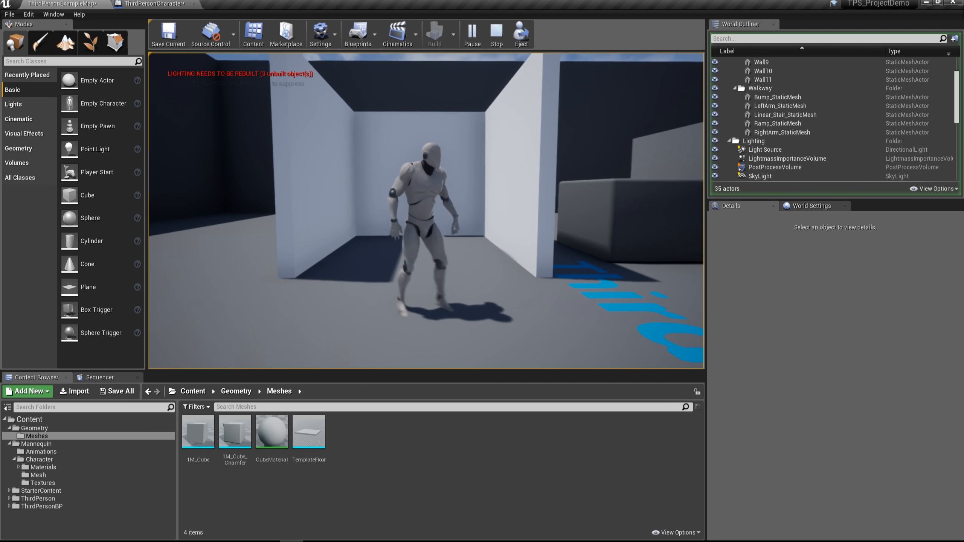
{"action": "key", "text": "Escape"}
Step: Review the placeable actors in the Recently Placed, Lights, Cinematic, Visual Effects and Geometry categories
{"action": "key", "text": "a"}
{"action": "right_click_drag", "start_coordinate": [459, 199], "coordinate": [451, 161]}
{"action": "key", "text": "s"}
{"action": "key", "text": "w"}
{"action": "scroll", "coordinate": [821, 160], "scroll_direction": "down", "scroll_amount": 1}
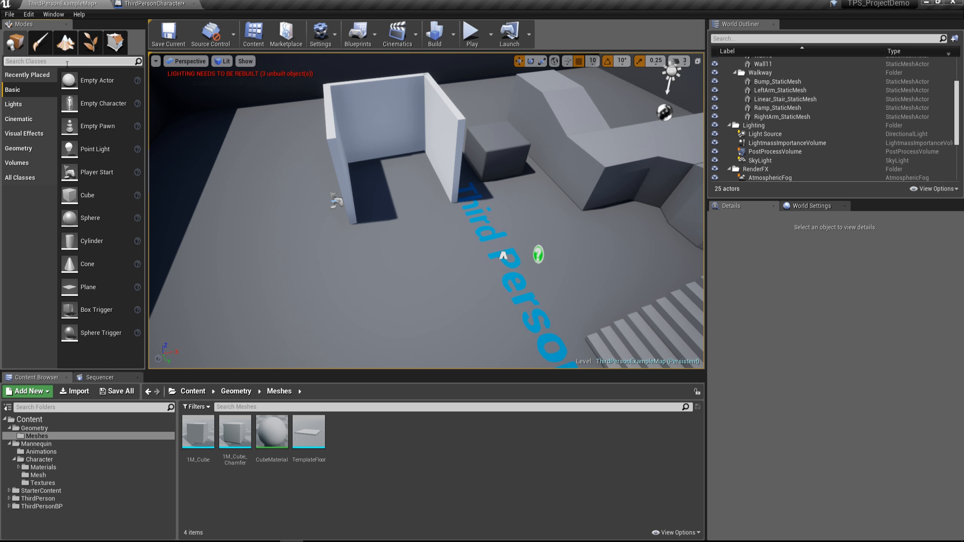
{"action": "left_click", "coordinate": [48, 74]}
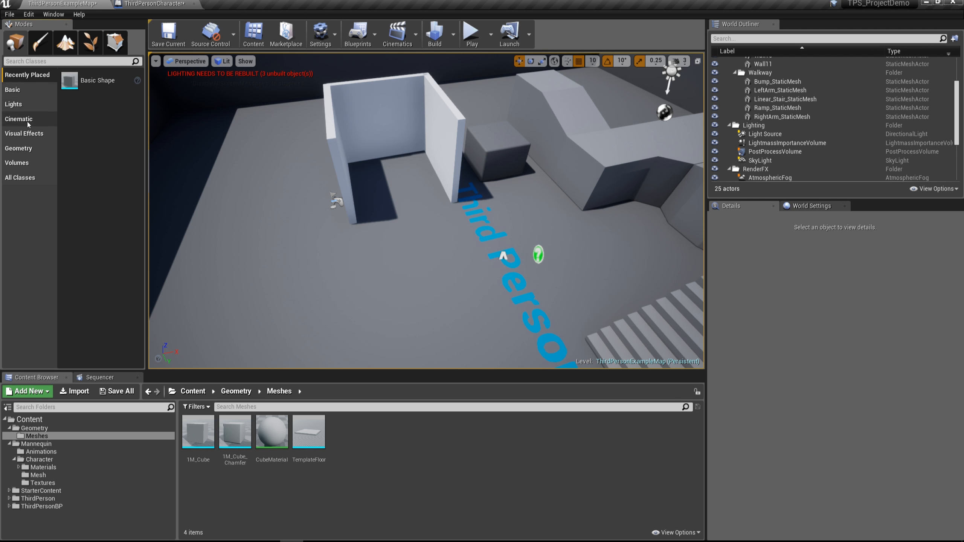
{"action": "left_click", "coordinate": [15, 104]}
{"action": "left_click", "coordinate": [28, 121]}
{"action": "left_click", "coordinate": [27, 134]}
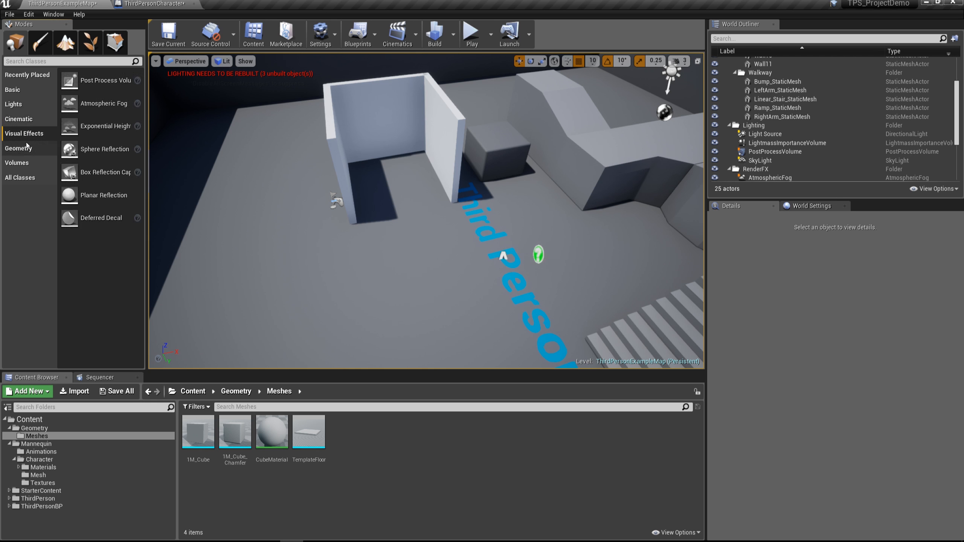
{"action": "left_click", "coordinate": [26, 149]}
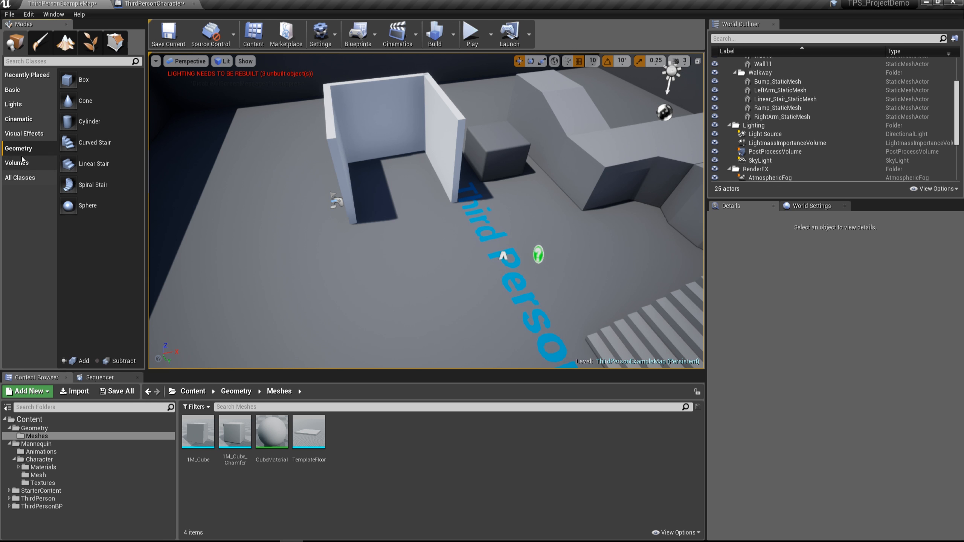
Step: Look through the placeable actors listed under Volumes and All Classes
{"action": "left_click", "coordinate": [22, 164]}
{"action": "scroll", "coordinate": [111, 345], "scroll_direction": "down", "scroll_amount": 5}
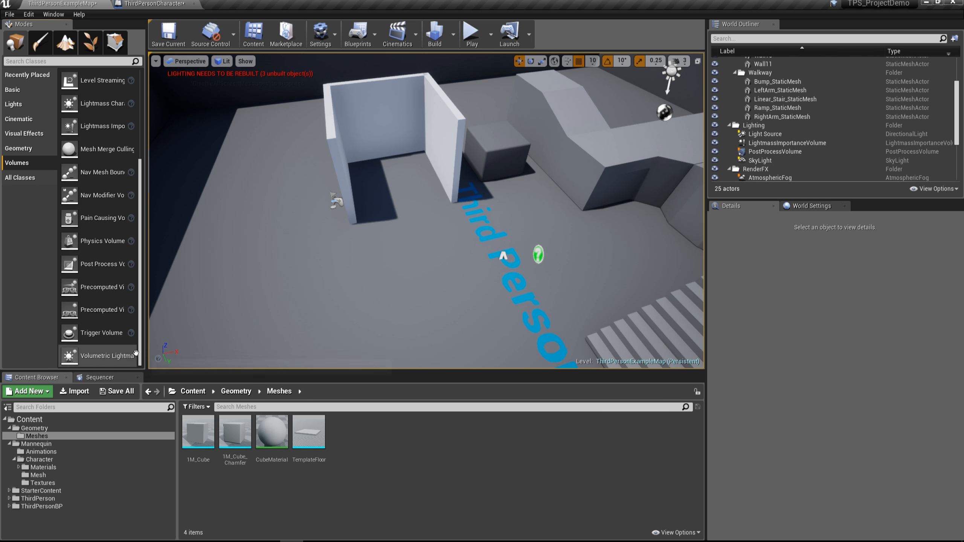
{"action": "left_click", "coordinate": [30, 178]}
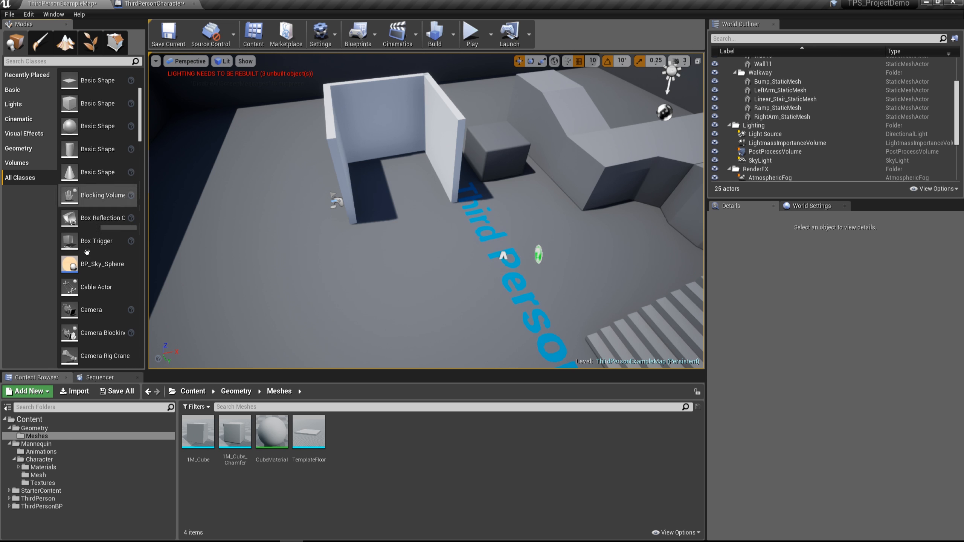
{"action": "scroll", "coordinate": [105, 267], "scroll_direction": "down", "scroll_amount": 3}
{"action": "scroll", "coordinate": [106, 247], "scroll_direction": "up", "scroll_amount": 3}
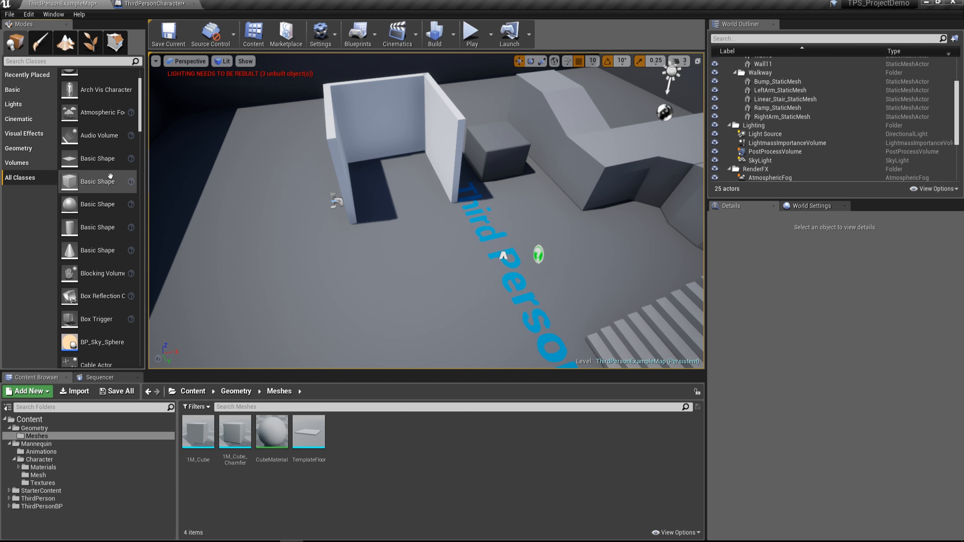
Step: Search the placeable actors for "point" and place a Point Light above the three-walled enclosure at X -720, Y -450, Z 430
{"action": "left_click", "coordinate": [28, 62]}
{"action": "type", "text": "point"}
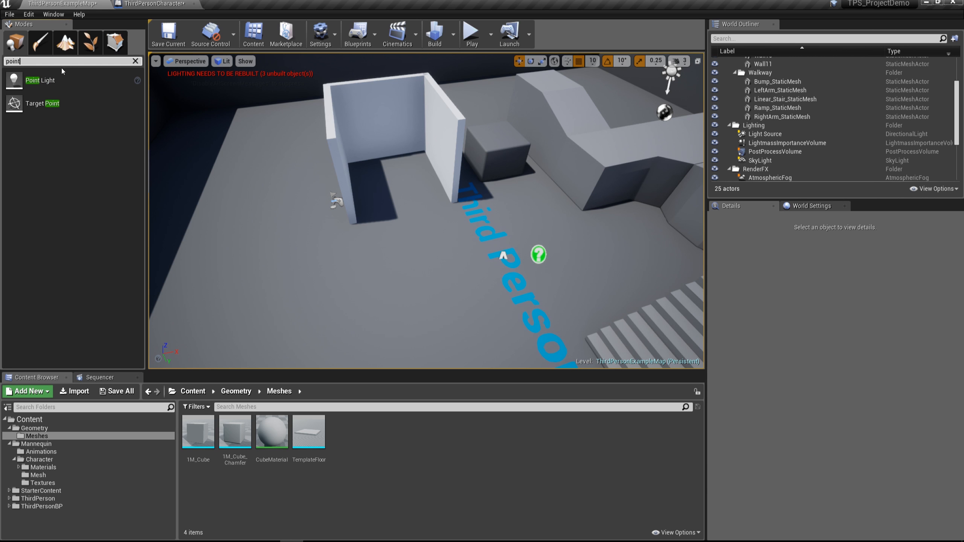
{"action": "left_click_drag", "start_coordinate": [38, 80], "coordinate": [401, 56]}
{"action": "mouse_move", "coordinate": [400, 56]}
{"action": "left_mouse_down", "text": "alt"}
{"action": "mouse_move", "coordinate": [393, 26]}
{"action": "mouse_move", "coordinate": [402, 28]}
{"action": "mouse_move", "coordinate": [397, 65]}
{"action": "left_mouse_up", "text": "alt"}
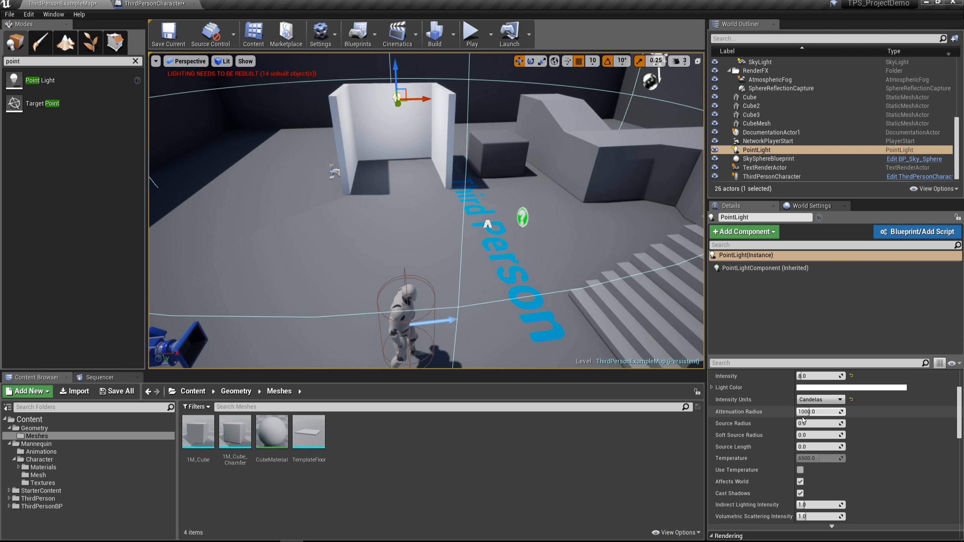
Step: Enlarge the Point Light's property area and set its intensity to about 75.68 candelas and its attenuation radius to about 569
{"action": "scroll", "coordinate": [793, 412], "scroll_direction": "up", "scroll_amount": 4}
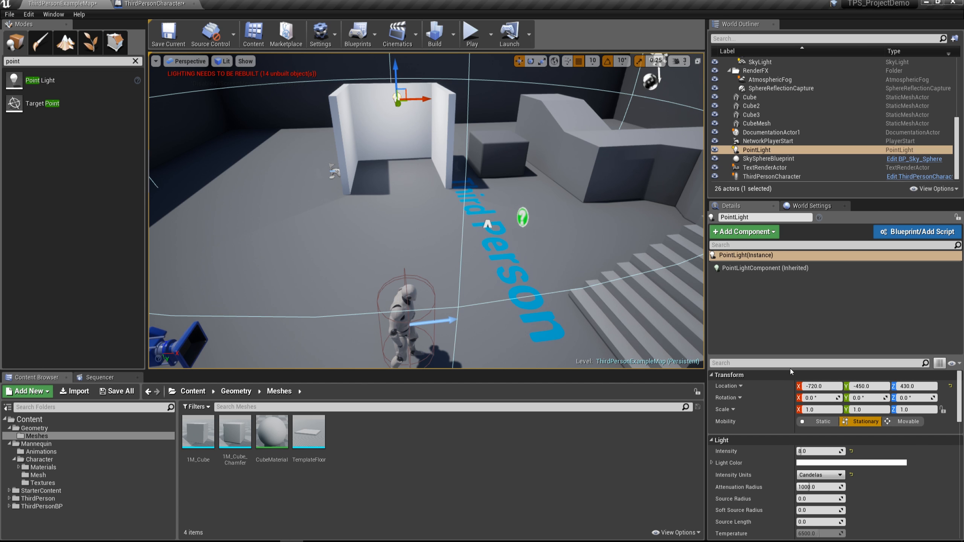
{"action": "left_click_drag", "start_coordinate": [791, 357], "coordinate": [787, 302]}
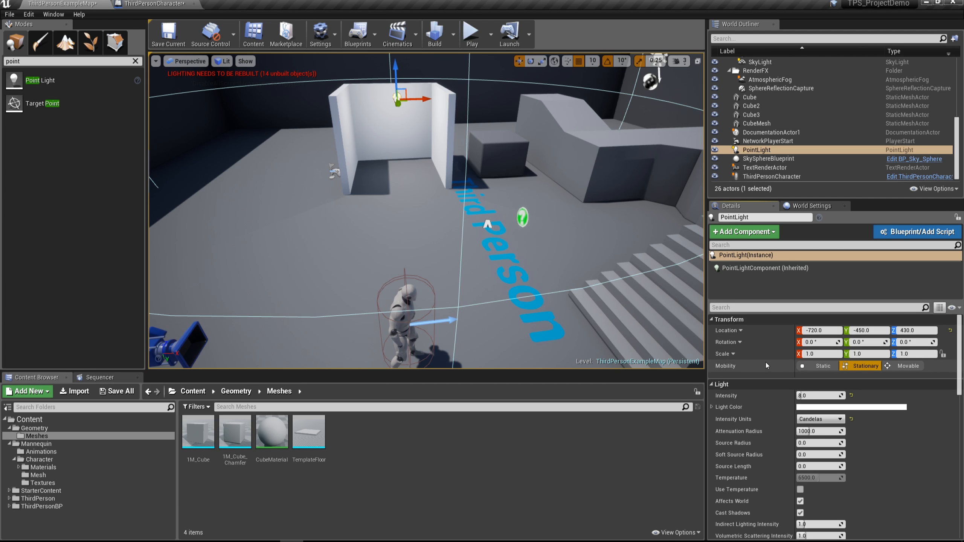
{"action": "scroll", "coordinate": [767, 417], "scroll_direction": "down", "scroll_amount": 2}
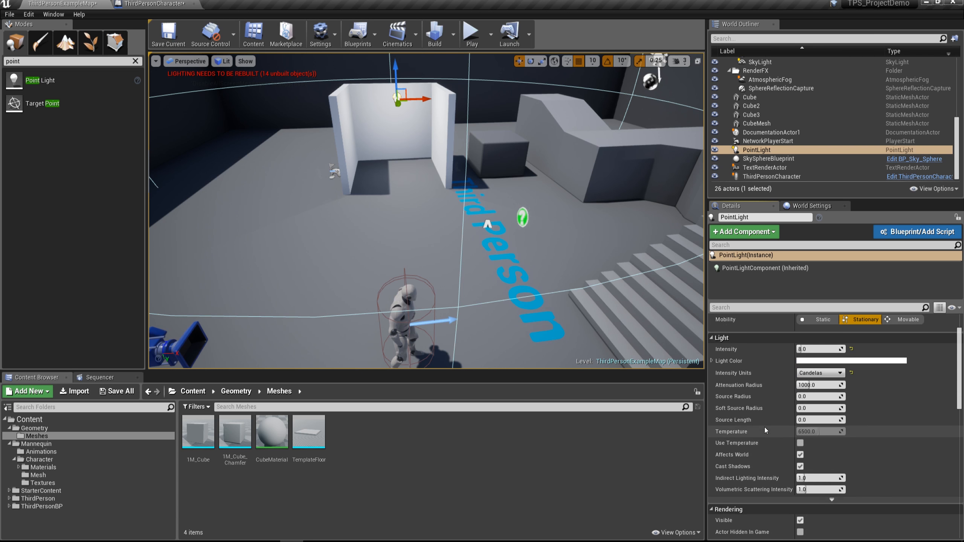
{"action": "mouse_move", "coordinate": [820, 349]}
{"action": "left_mouse_down"}
{"action": "mouse_move", "coordinate": [866, 350]}
{"action": "mouse_move", "coordinate": [835, 350]}
{"action": "left_mouse_up"}
{"action": "left_click_drag", "start_coordinate": [820, 385], "coordinate": [804, 385]}
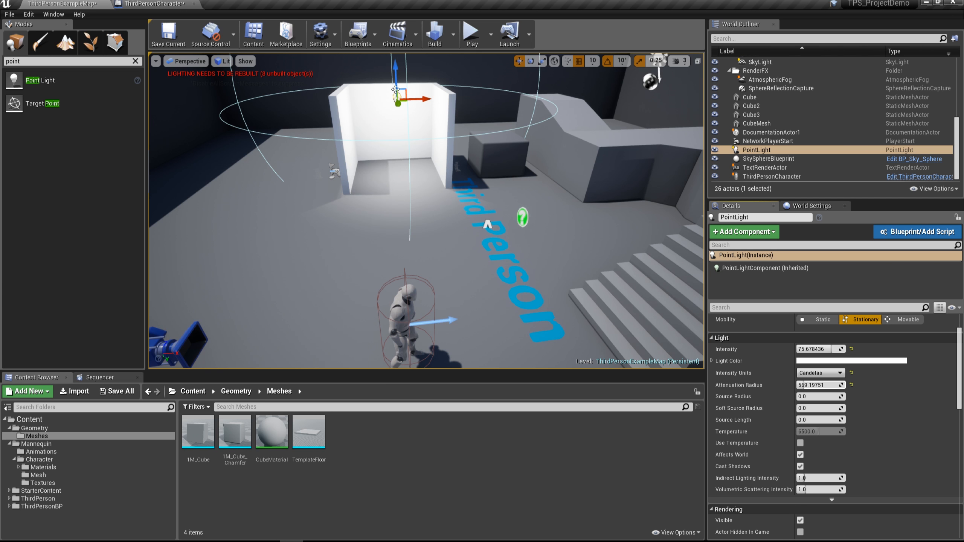
Step: Set the Point Light's attenuation radius to 550 and its intensity to 100 candelas
{"action": "left_click", "coordinate": [822, 385]}
{"action": "type", "text": "550"}
{"action": "key", "text": "Return"}
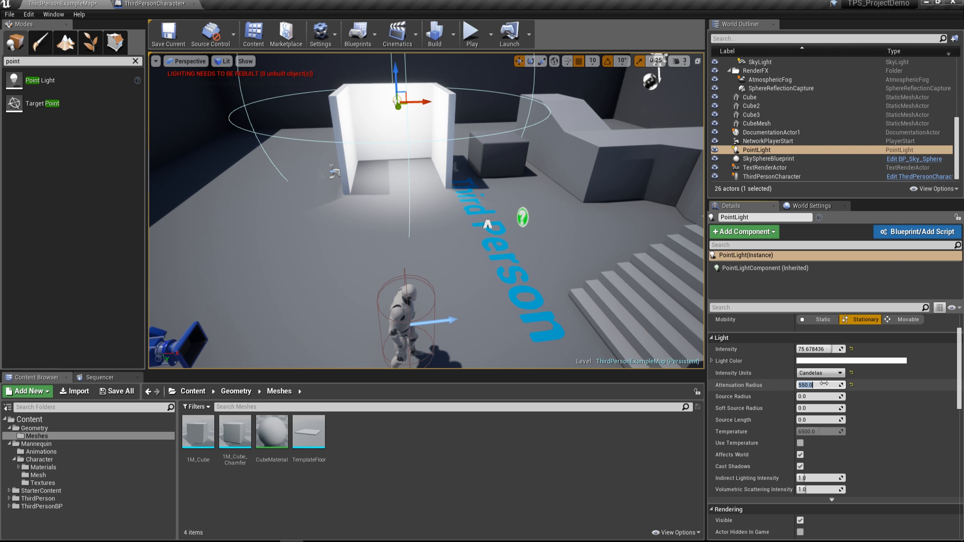
{"action": "mouse_move", "coordinate": [825, 350]}
{"action": "left_mouse_down"}
{"action": "mouse_move", "coordinate": [844, 349]}
{"action": "mouse_move", "coordinate": [810, 350]}
{"action": "left_mouse_up"}
{"action": "left_click", "coordinate": [809, 350]}
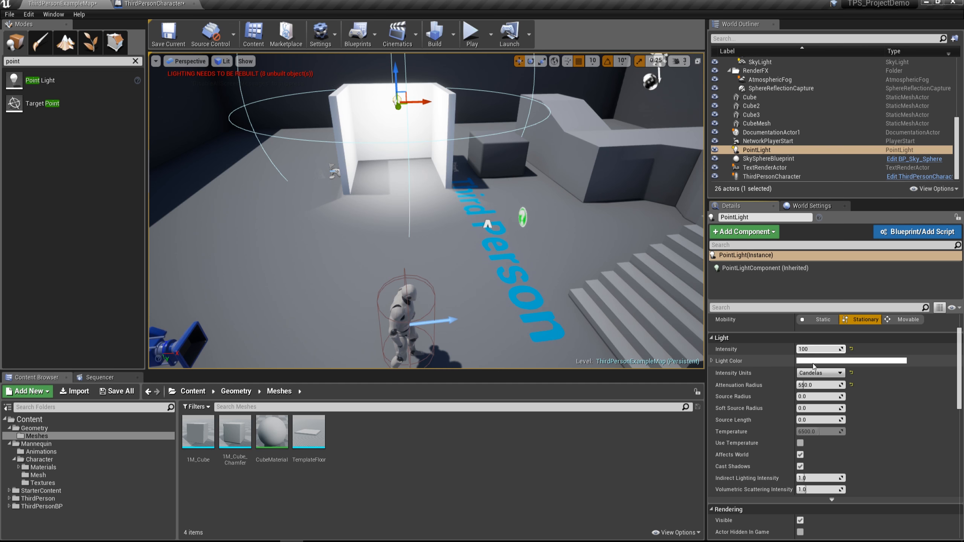
Step: Change the Point Light's color to a saturated blue, about sRGB hex 0052FFFF
{"action": "left_click", "coordinate": [804, 361]}
{"action": "left_click_drag", "start_coordinate": [681, 373], "coordinate": [638, 322]}
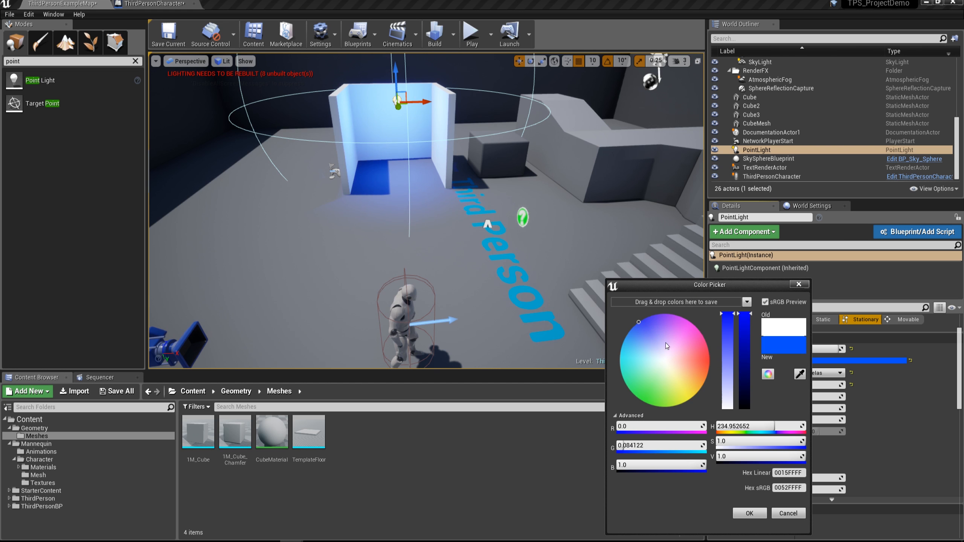
{"action": "left_click", "coordinate": [750, 513]}
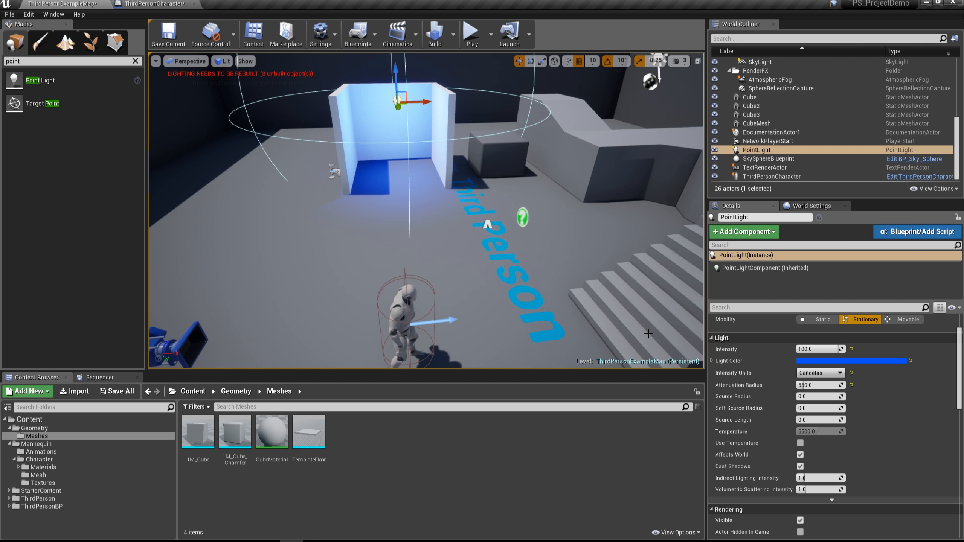
Step: Play-test the level by running the character in and out of the blue-lit enclosure, and stop the session
{"action": "left_click", "coordinate": [471, 34]}
{"action": "key", "text": "w"}
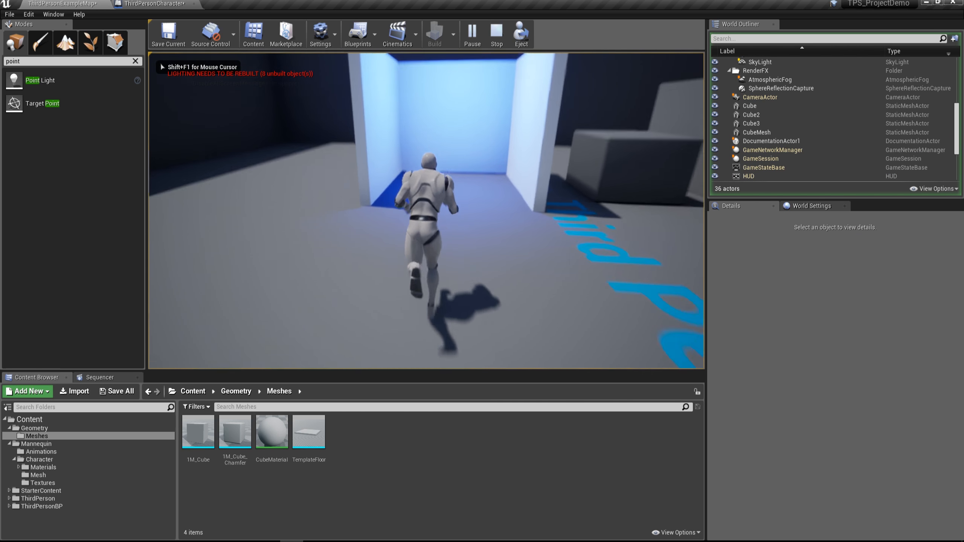
{"action": "key", "text": "s"}
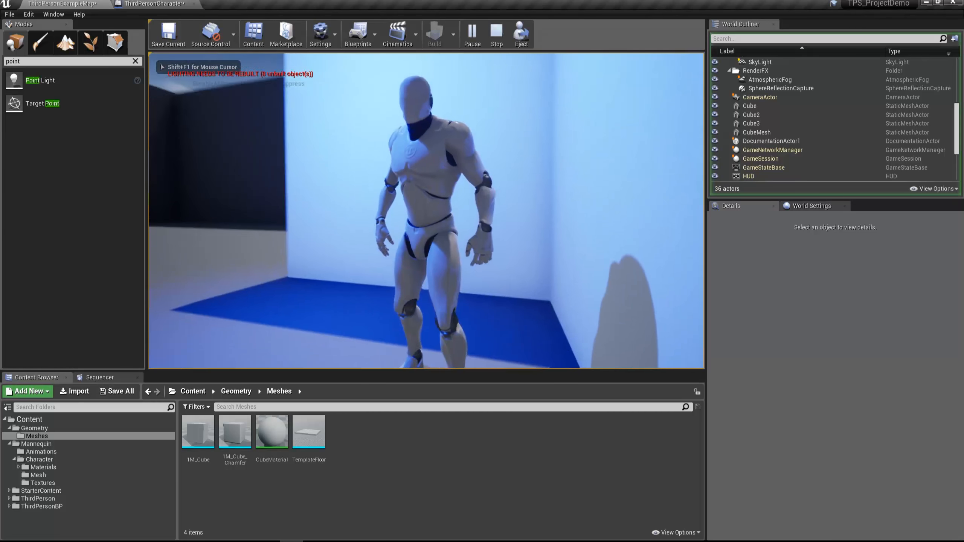
{"action": "key", "text": "d"}
{"action": "key", "text": "s"}
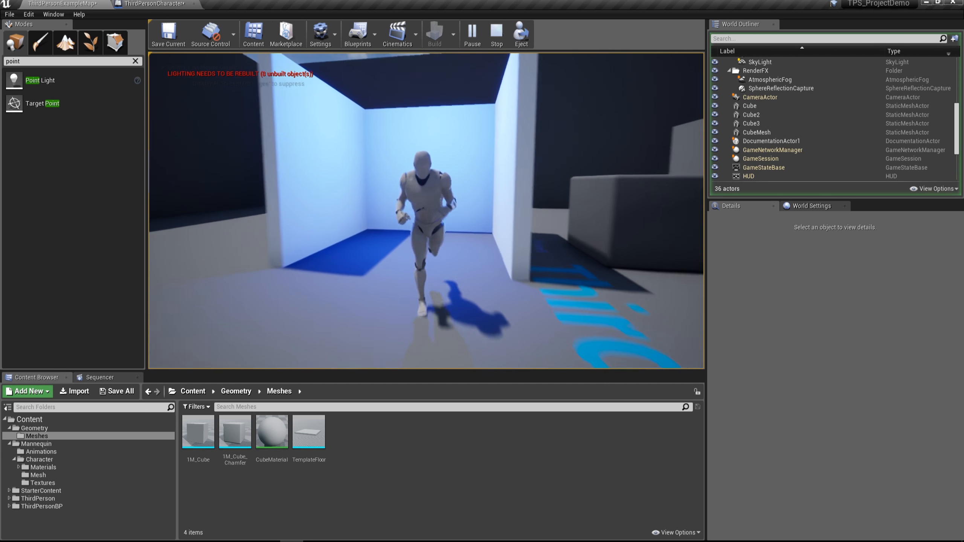
{"action": "key", "text": "w"}
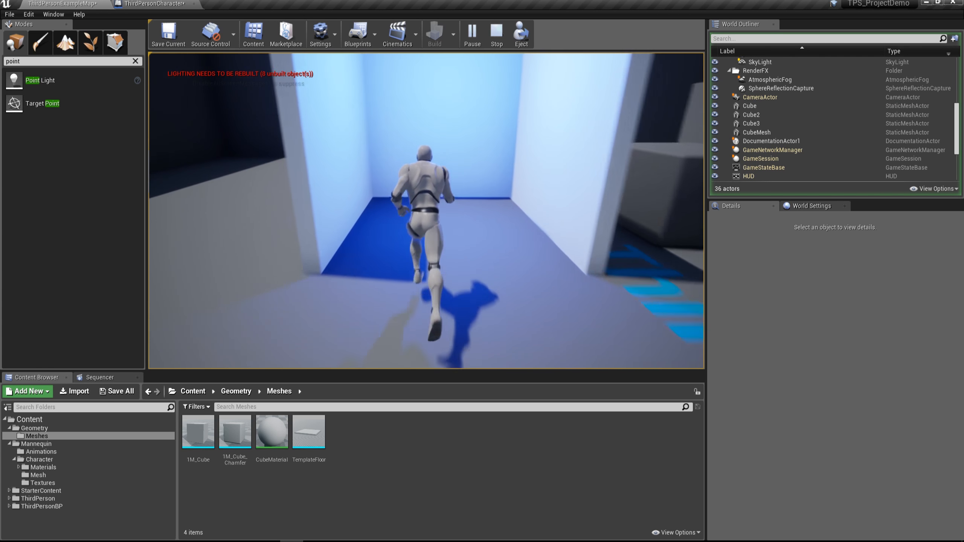
{"action": "key", "text": "s"}
{"action": "key", "text": "w"}
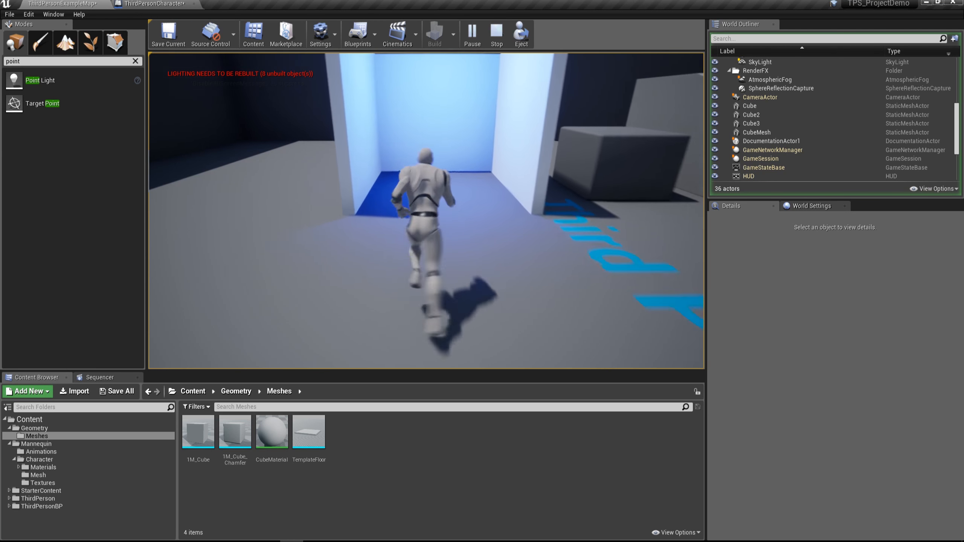
{"action": "key", "text": "s"}
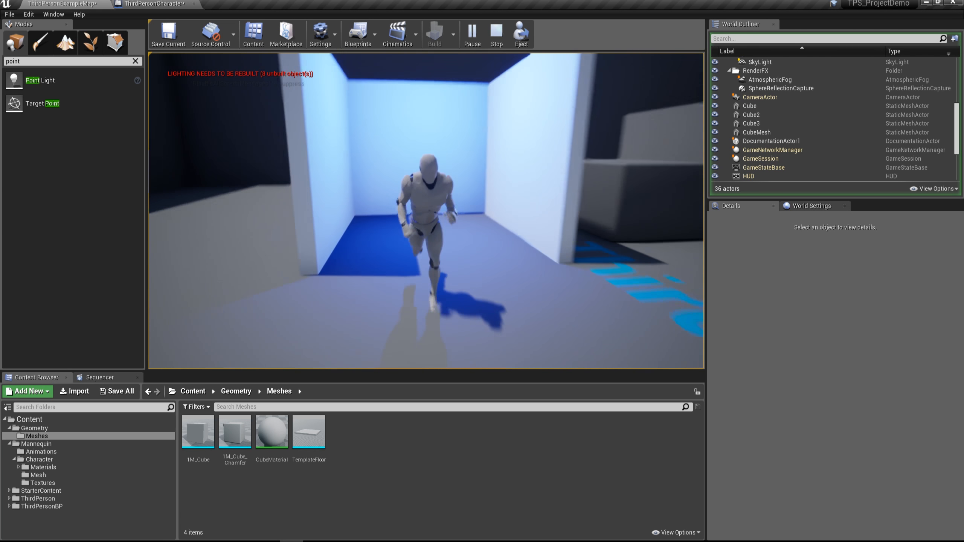
{"action": "key", "text": "w"}
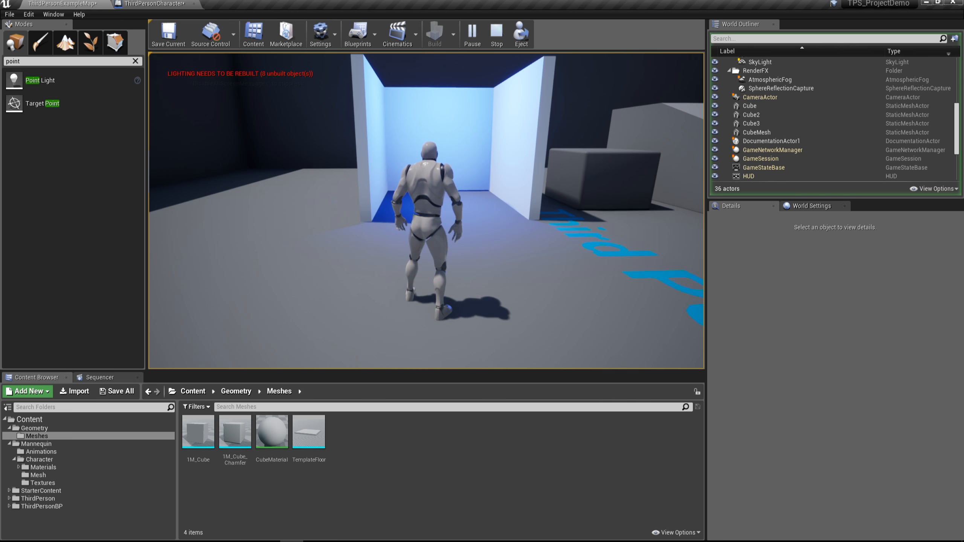
{"action": "key", "text": "Escape"}
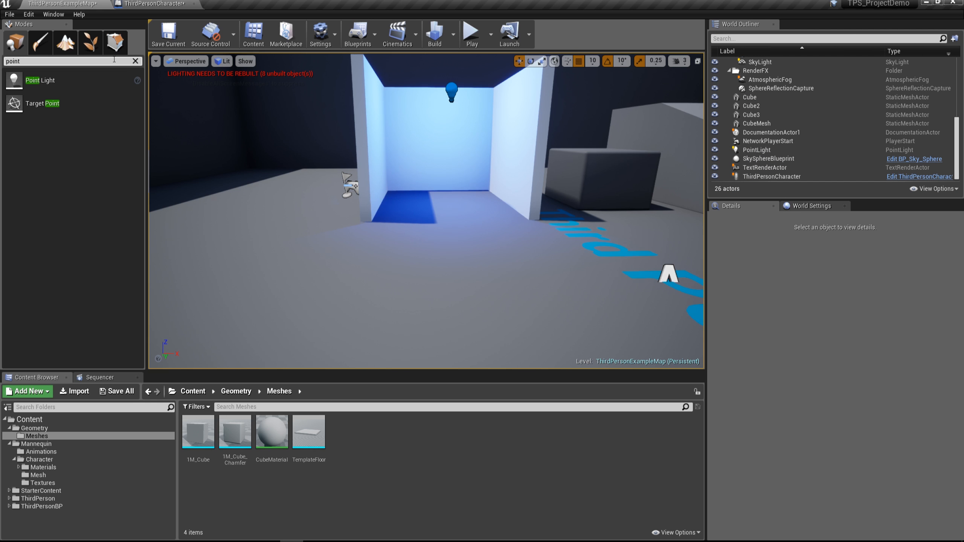
Step: Search the placeable actors for "volume" and place a Trigger Volume inside the three-walled enclosure
{"action": "key", "text": "ctrl+a"}
{"action": "type", "text": "vo"}
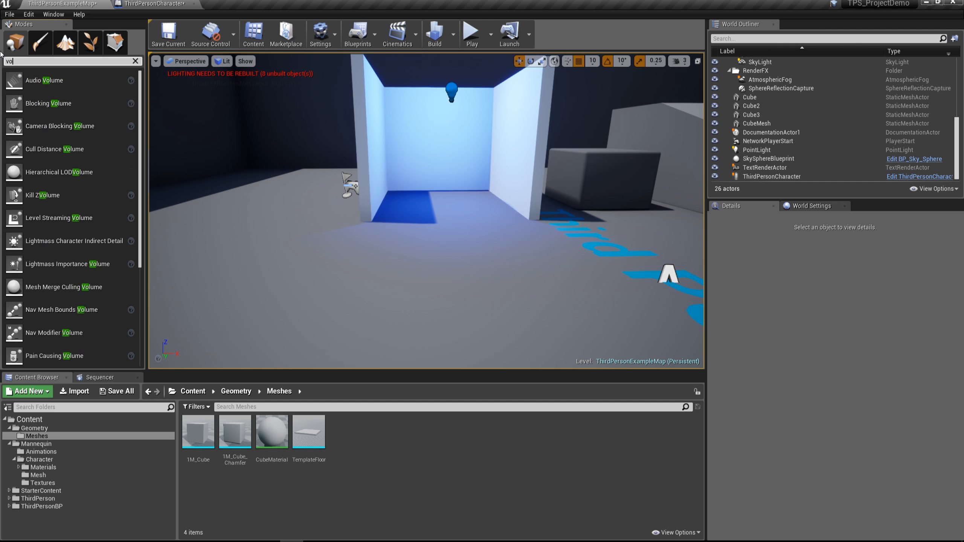
{"action": "type", "text": "lume"}
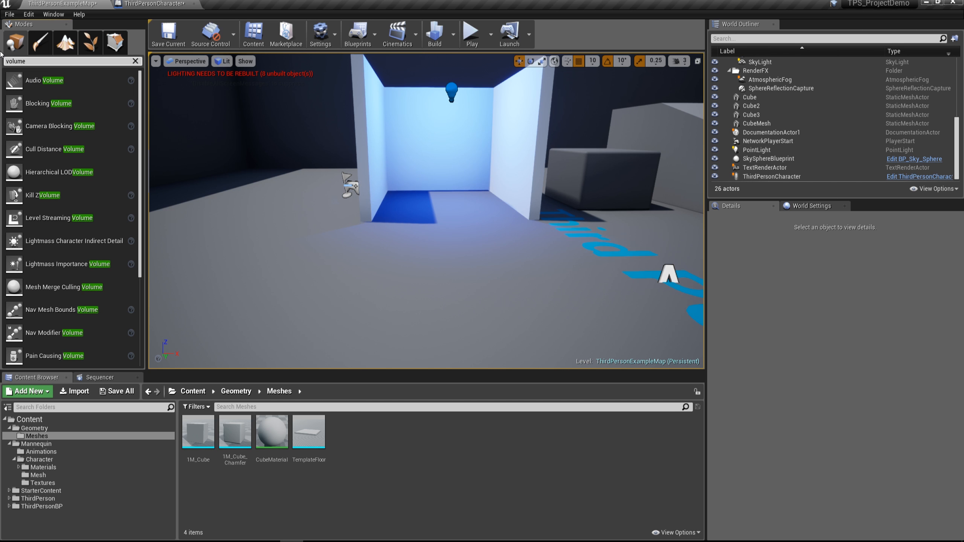
{"action": "scroll", "coordinate": [76, 212], "scroll_direction": "down", "scroll_amount": 5}
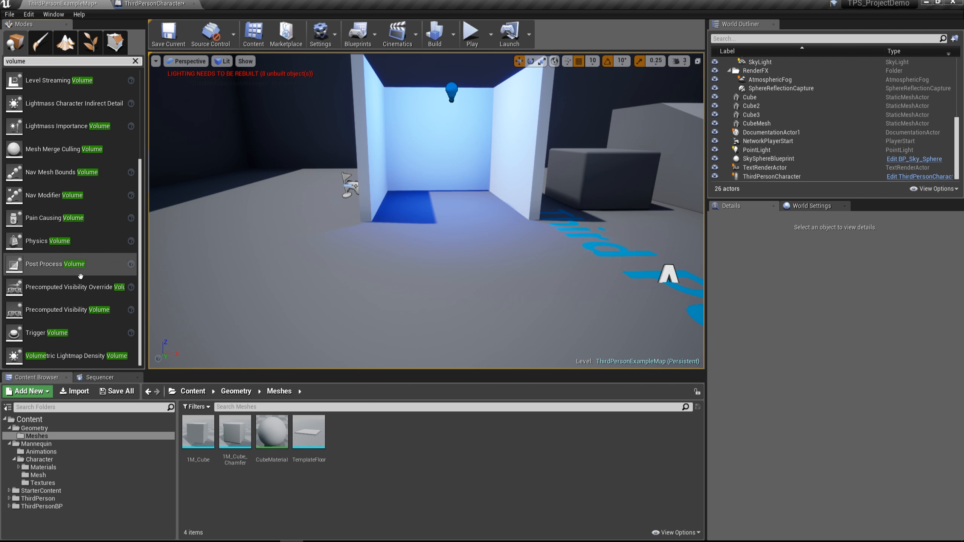
{"action": "left_click_drag", "start_coordinate": [56, 334], "coordinate": [443, 206]}
Step: Scale the Trigger Volume to span the width between the enclosure's side walls and raise it to sit on the floor
{"action": "mouse_move", "coordinate": [520, 268]}
{"action": "left_mouse_down", "text": "alt"}
{"action": "mouse_move", "coordinate": [528, 276]}
{"action": "mouse_move", "coordinate": [523, 263]}
{"action": "left_mouse_up", "text": "alt"}
{"action": "key", "text": "f"}
{"action": "scroll", "coordinate": [523, 262], "scroll_direction": "down", "scroll_amount": 5}
{"action": "key", "text": "r"}
{"action": "left_click_drag", "start_coordinate": [455, 211], "coordinate": [520, 214]}
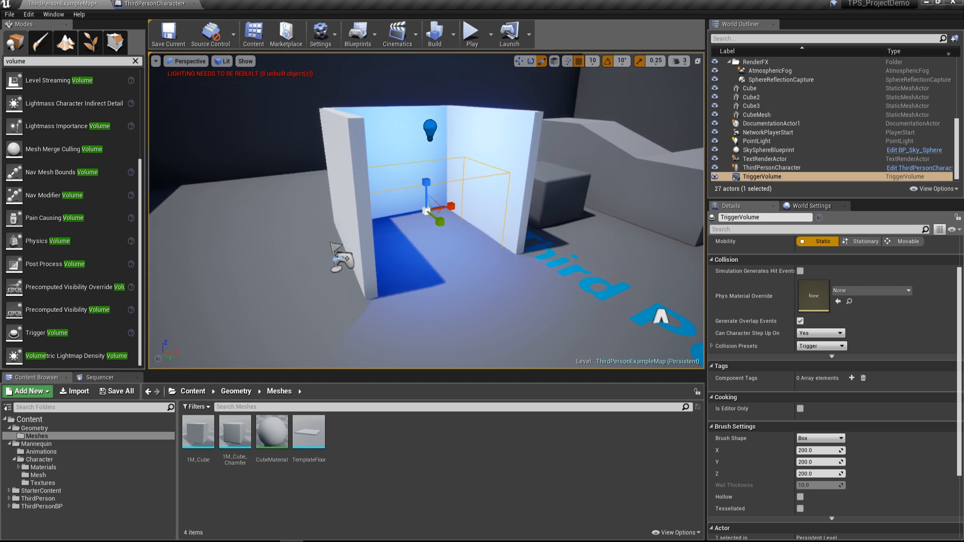
{"action": "left_click_drag", "start_coordinate": [419, 224], "coordinate": [457, 224], "text": "alt"}
{"action": "key", "text": "w"}
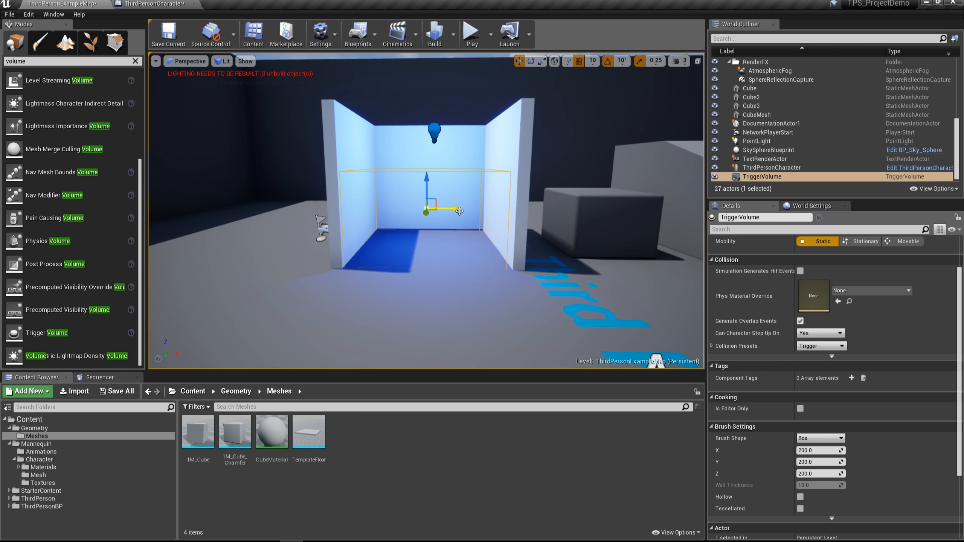
{"action": "key", "text": "r"}
{"action": "key", "text": "w"}
{"action": "left_click_drag", "start_coordinate": [431, 176], "coordinate": [432, 167]}
{"action": "left_click_drag", "start_coordinate": [461, 236], "coordinate": [496, 238], "text": "alt"}
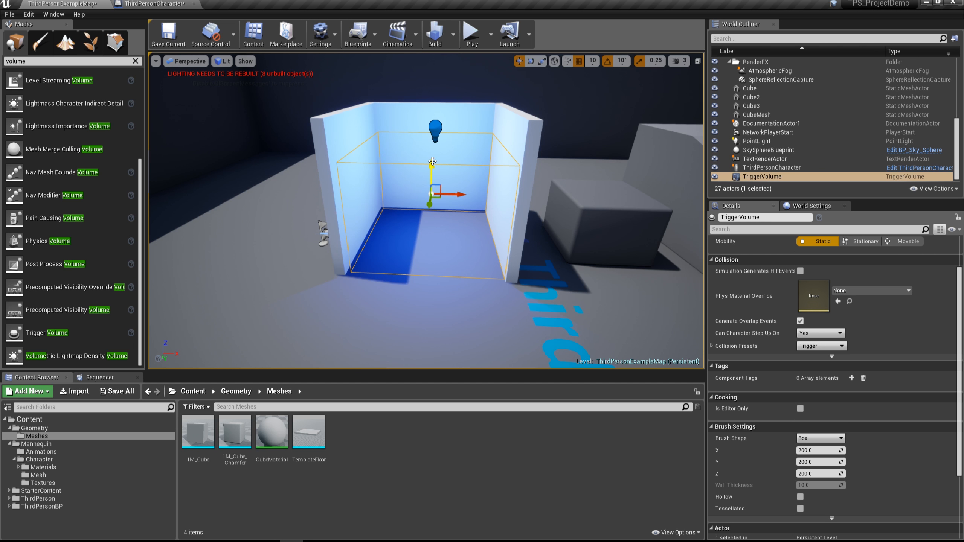
Step: Open the Level Blueprint of ThirdPersonExampleMap and look over its event graph
{"action": "left_click", "coordinate": [364, 32]}
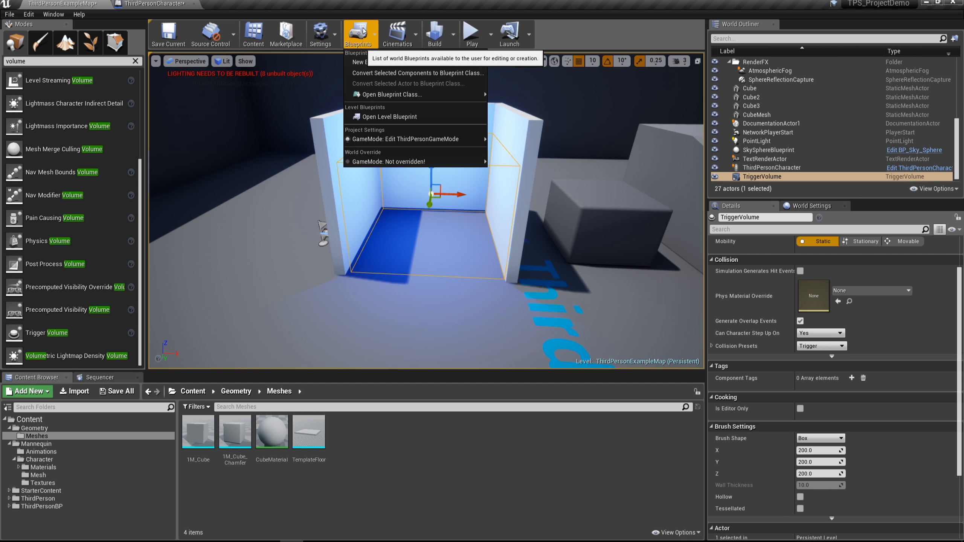
{"action": "left_click", "coordinate": [369, 118]}
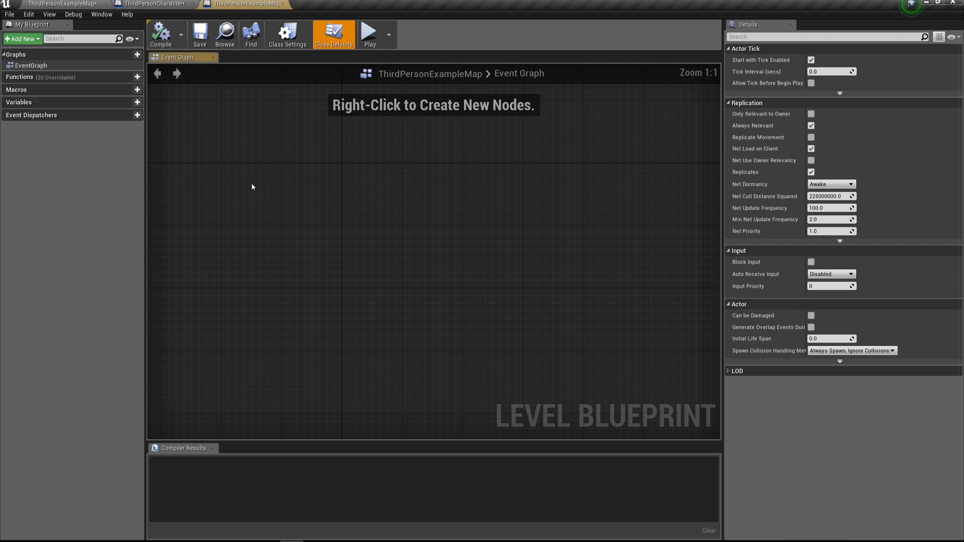
{"action": "scroll", "coordinate": [318, 237], "scroll_direction": "down", "scroll_amount": 3}
{"action": "right_click_drag", "start_coordinate": [361, 234], "coordinate": [566, 243]}
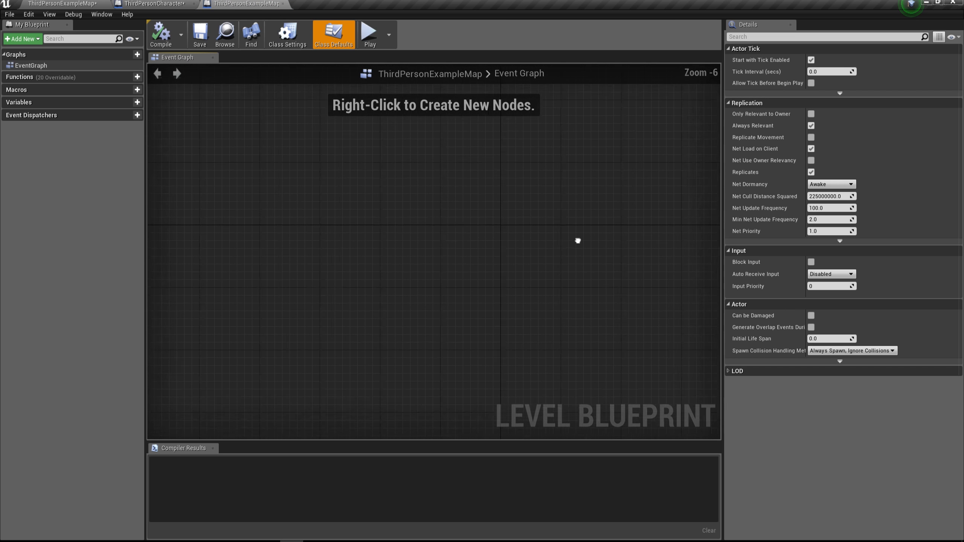
{"action": "right_click_drag", "start_coordinate": [358, 178], "coordinate": [363, 208]}
{"action": "left_click", "coordinate": [140, 3]}
{"action": "left_click", "coordinate": [231, 5]}
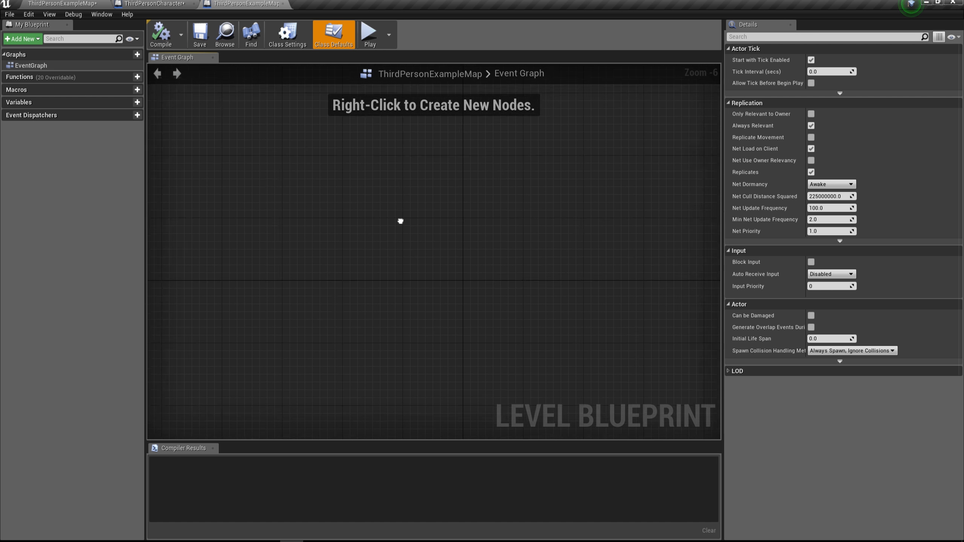
Step: Select the Trigger Volume in the level and browse the actions offered for it in the Level Blueprint's event graph
{"action": "left_click", "coordinate": [74, 3]}
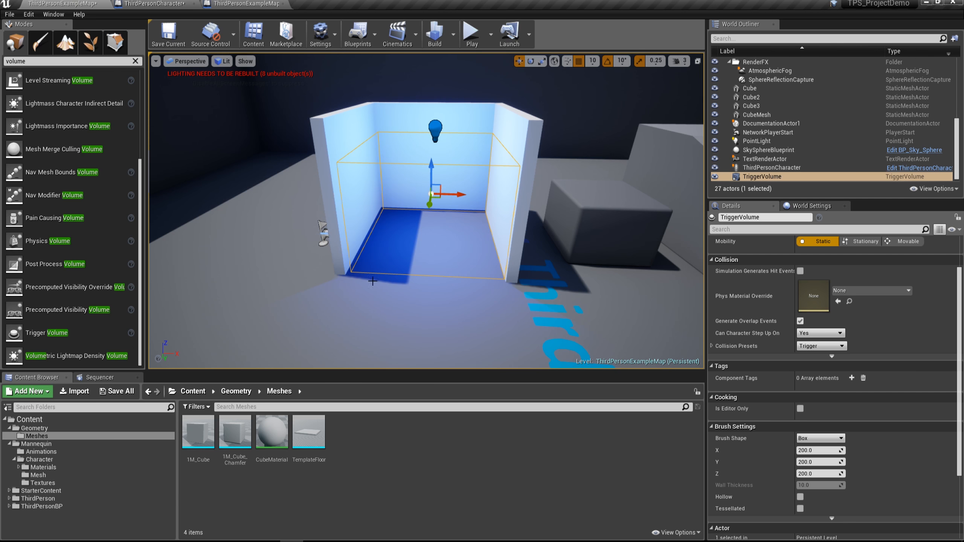
{"action": "left_click", "coordinate": [755, 176]}
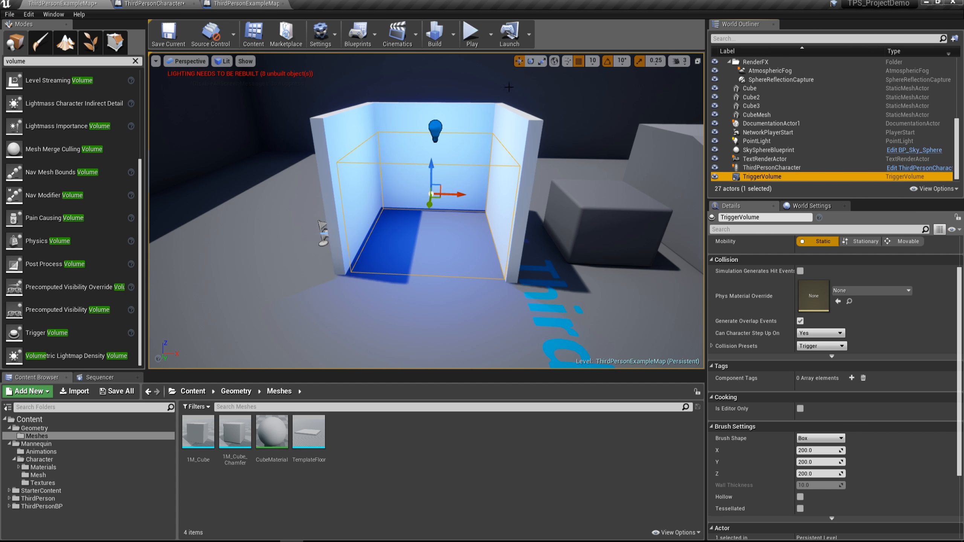
{"action": "left_click", "coordinate": [249, 4]}
{"action": "right_click", "coordinate": [359, 201]}
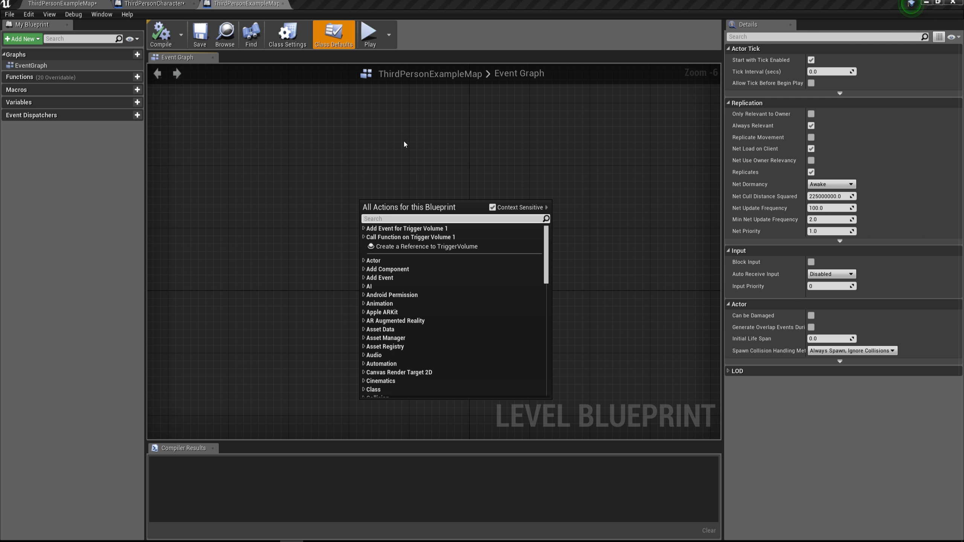
{"action": "right_click", "coordinate": [356, 149]}
{"action": "scroll", "coordinate": [475, 280], "scroll_direction": "down", "scroll_amount": 10}
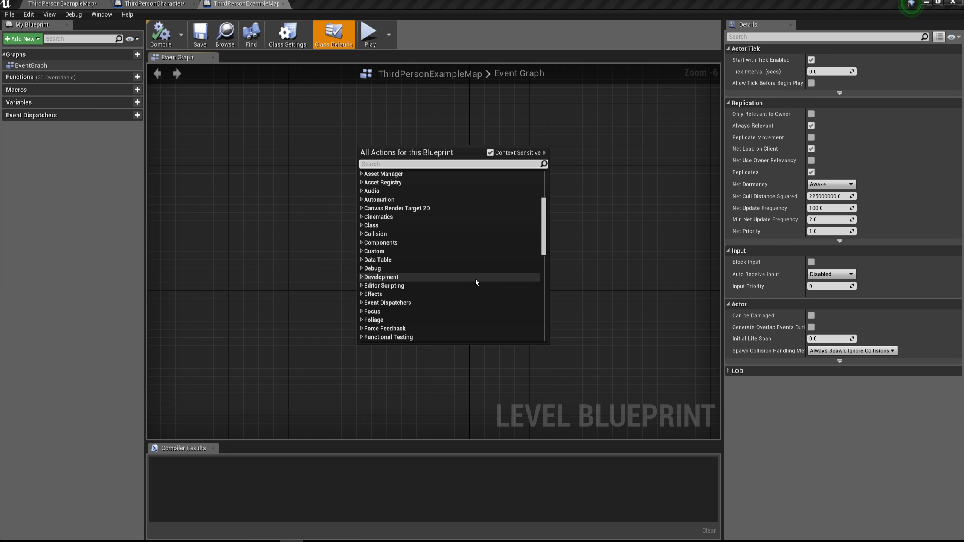
{"action": "scroll", "coordinate": [474, 280], "scroll_direction": "down", "scroll_amount": 5}
{"action": "scroll", "coordinate": [459, 266], "scroll_direction": "up", "scroll_amount": 15}
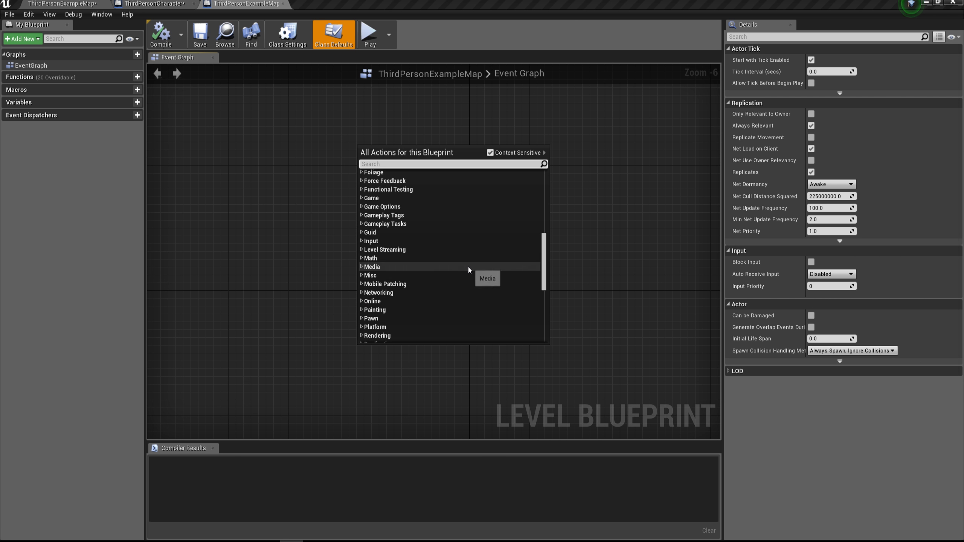
{"action": "scroll", "coordinate": [462, 268], "scroll_direction": "up", "scroll_amount": 5}
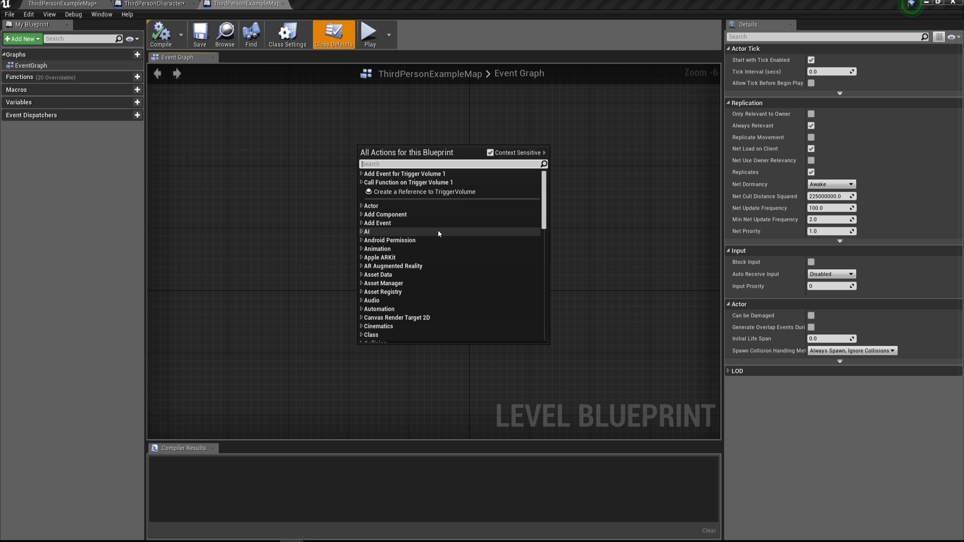
Step: Add an On Actor Begin Overlap collision event for the Trigger Volume to the Level Blueprint's event graph
{"action": "left_click", "coordinate": [82, 2]}
{"action": "left_click", "coordinate": [246, 4]}
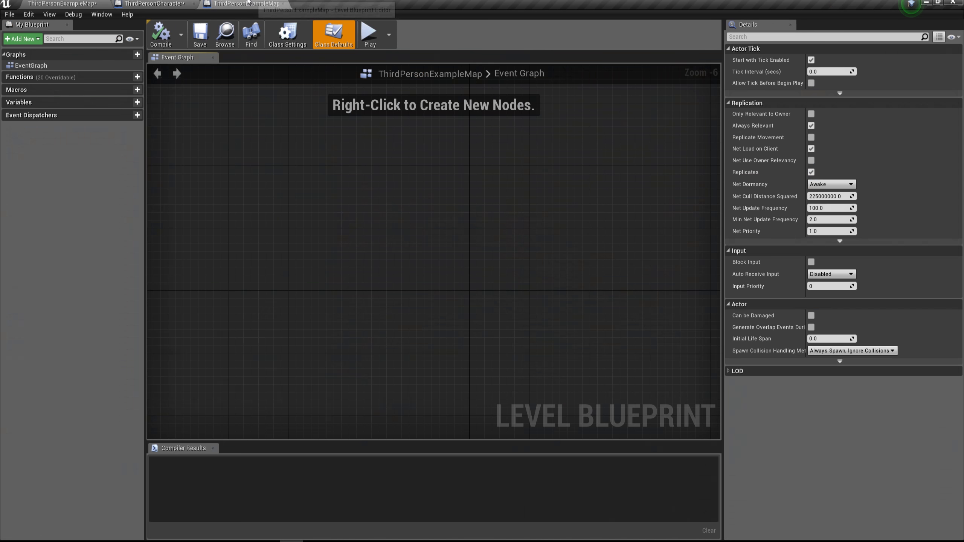
{"action": "right_click", "coordinate": [379, 193]}
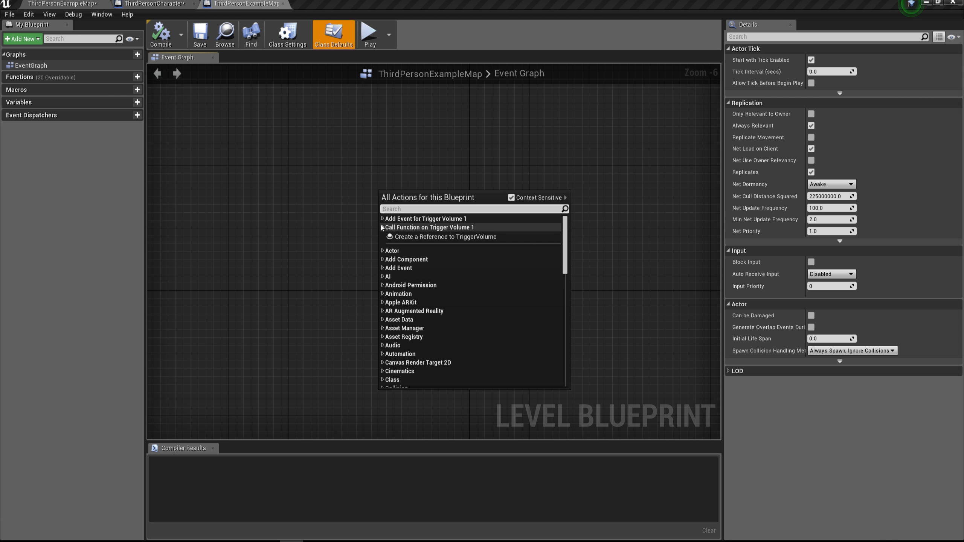
{"action": "left_click", "coordinate": [397, 220]}
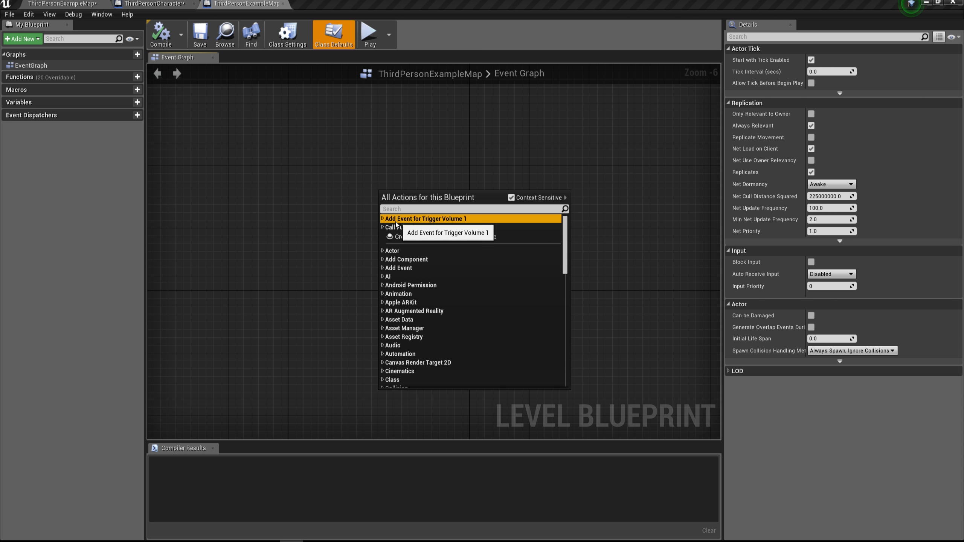
{"action": "left_click", "coordinate": [397, 220]}
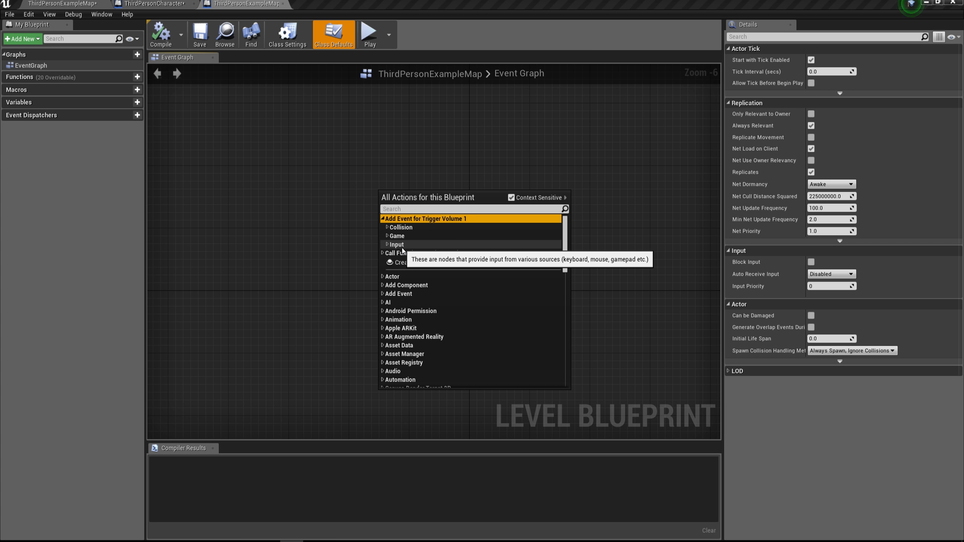
{"action": "left_click", "coordinate": [387, 228]}
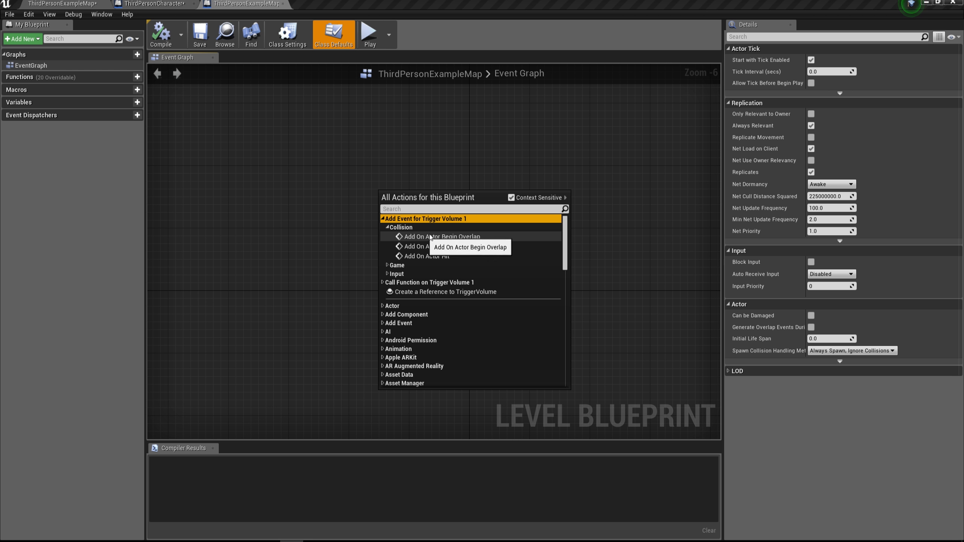
{"action": "left_click", "coordinate": [469, 239]}
{"action": "left_click", "coordinate": [469, 239]}
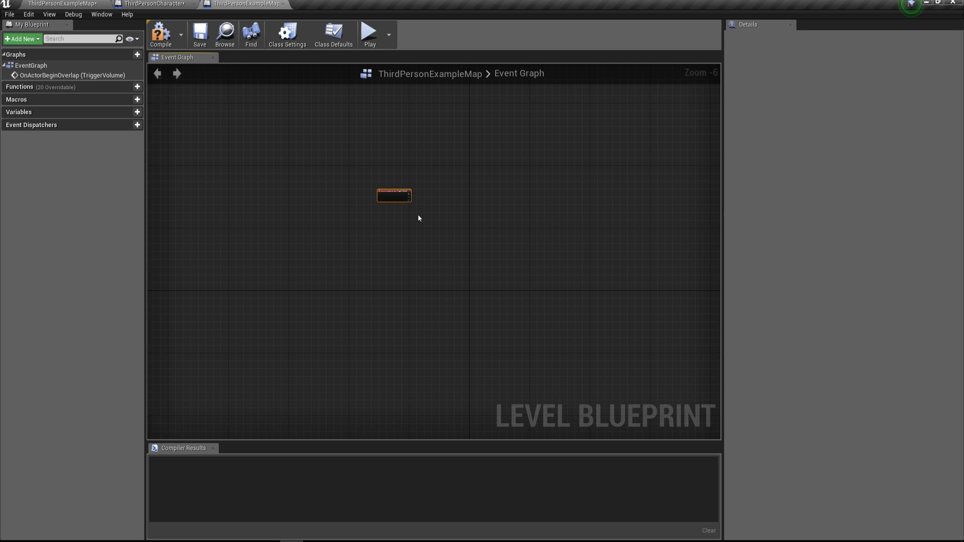
{"action": "scroll", "coordinate": [418, 219], "scroll_direction": "up", "scroll_amount": 5}
{"action": "right_click_drag", "start_coordinate": [434, 209], "coordinate": [447, 302]}
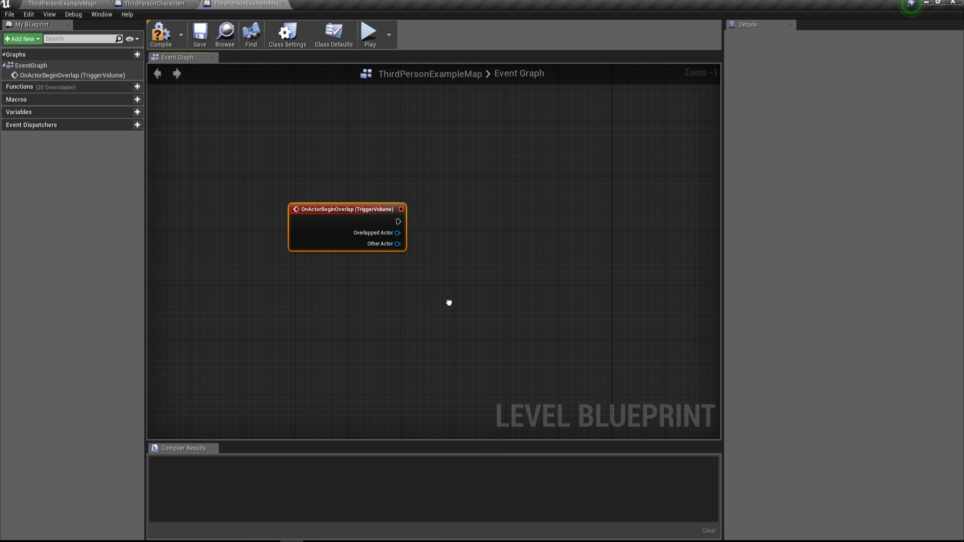
Step: Add an On Actor End Overlap collision event for the Trigger Volume and place it below the begin-overlap event
{"action": "scroll", "coordinate": [435, 282], "scroll_direction": "up", "scroll_amount": 1}
{"action": "left_click_drag", "start_coordinate": [345, 240], "coordinate": [321, 214]}
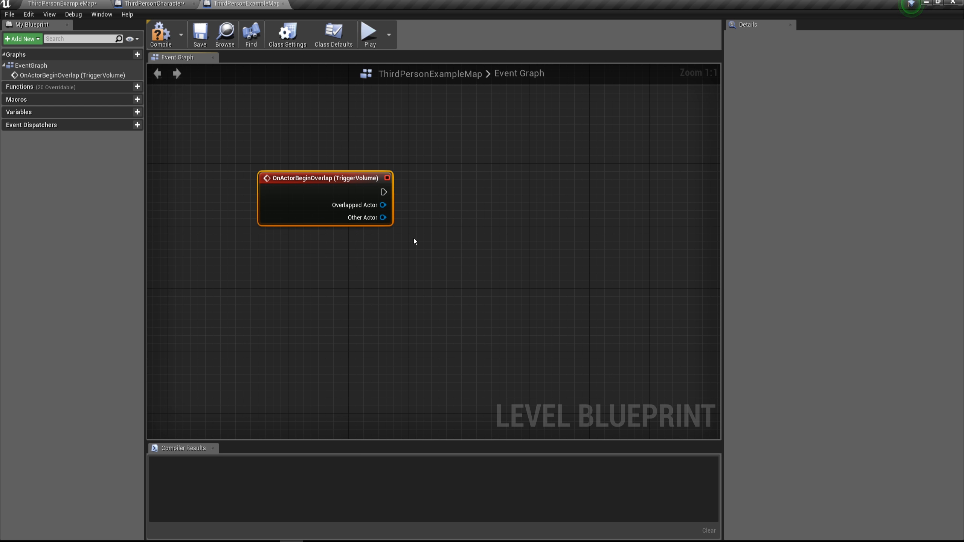
{"action": "scroll", "coordinate": [414, 238], "scroll_direction": "down", "scroll_amount": 1}
{"action": "right_click_drag", "start_coordinate": [418, 250], "coordinate": [361, 236]}
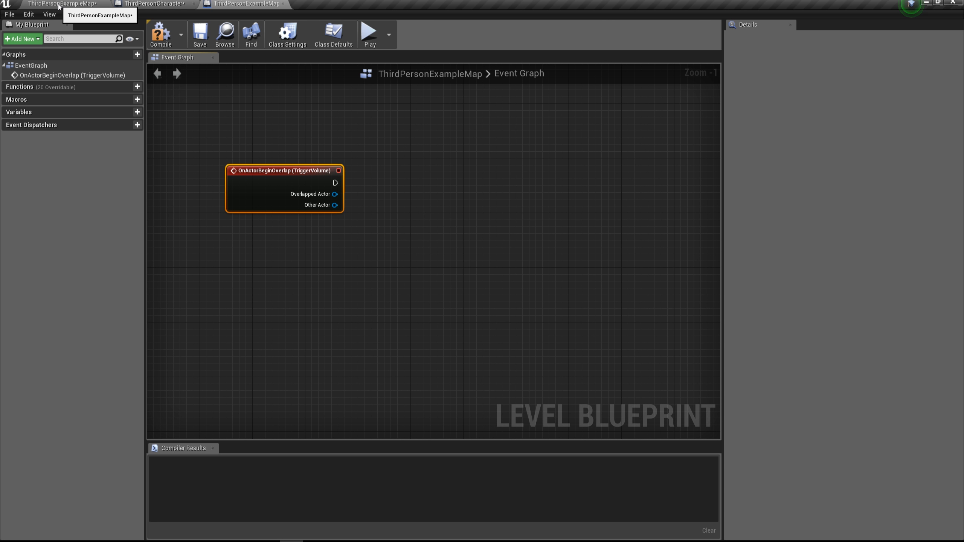
{"action": "right_click", "coordinate": [267, 236]}
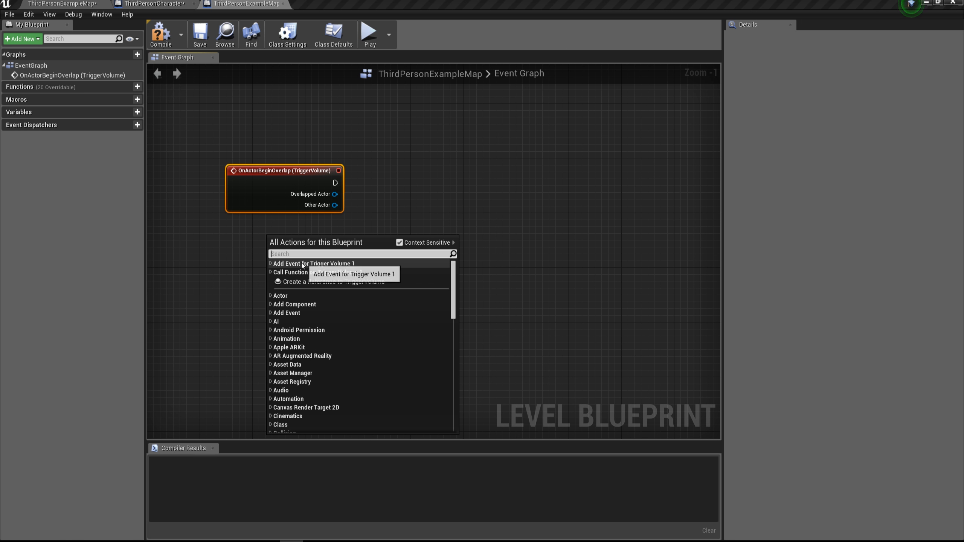
{"action": "left_click", "coordinate": [271, 263]}
{"action": "left_click", "coordinate": [281, 273]}
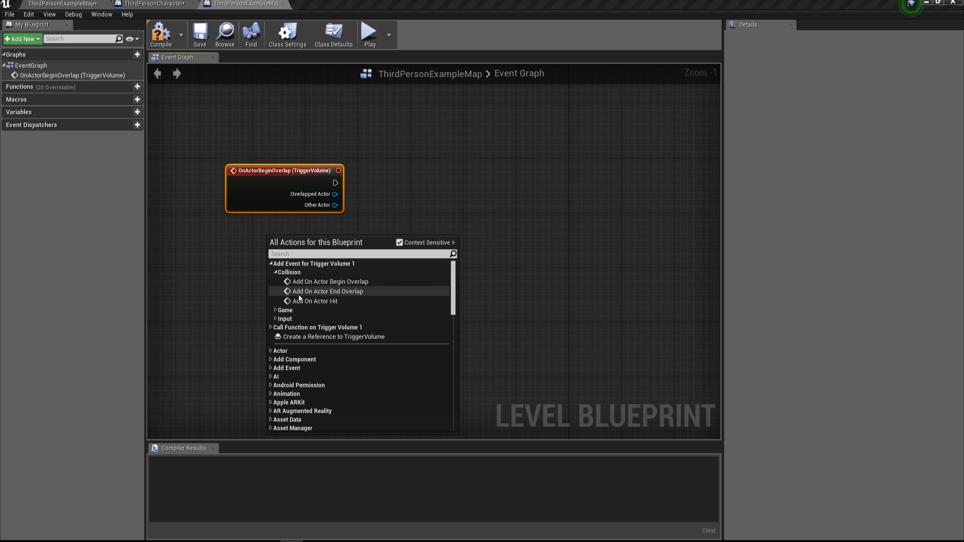
{"action": "left_click", "coordinate": [337, 290]}
{"action": "left_click_drag", "start_coordinate": [328, 240], "coordinate": [296, 255]}
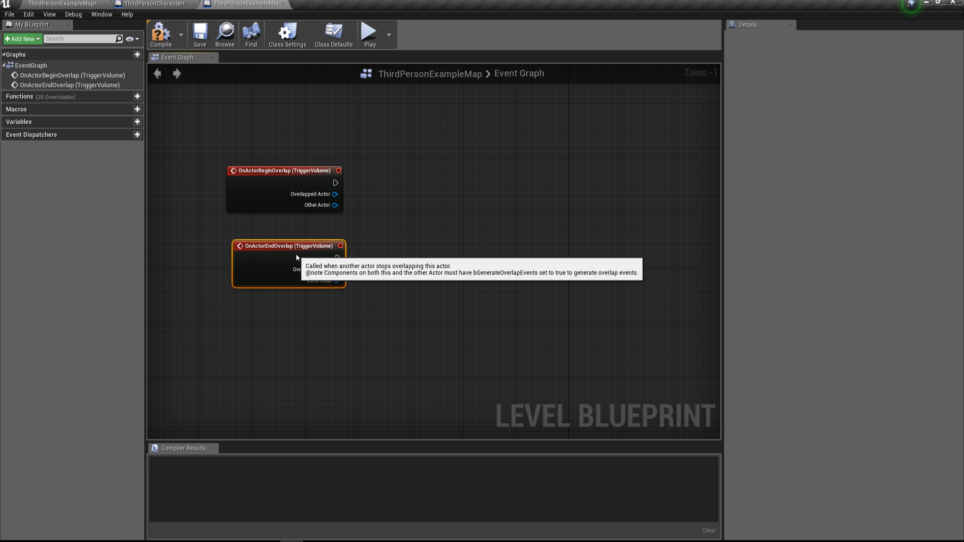
{"action": "left_click", "coordinate": [411, 249]}
{"action": "right_click_drag", "start_coordinate": [406, 246], "coordinate": [411, 262]}
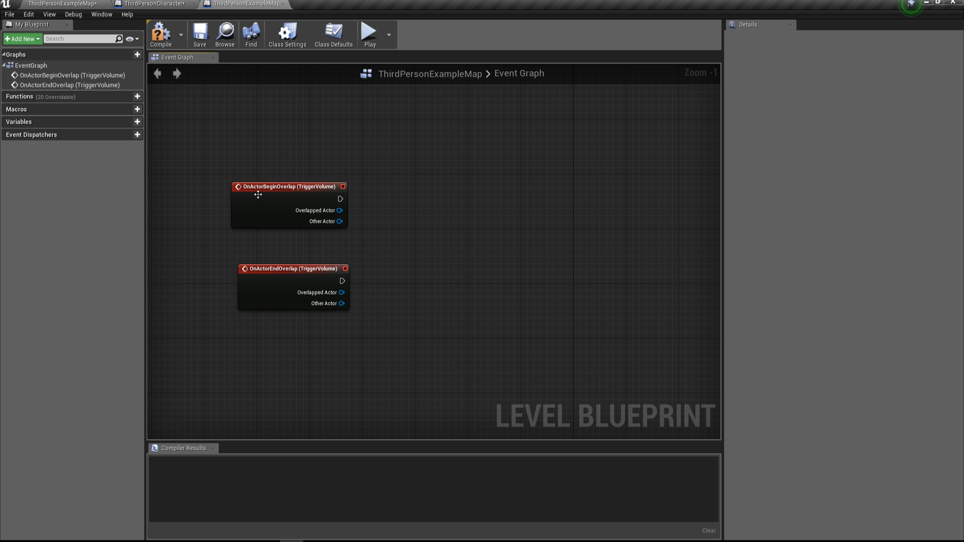
Step: Turn off the Visible rendering option of the PointLight in the level
{"action": "left_click", "coordinate": [101, 6]}
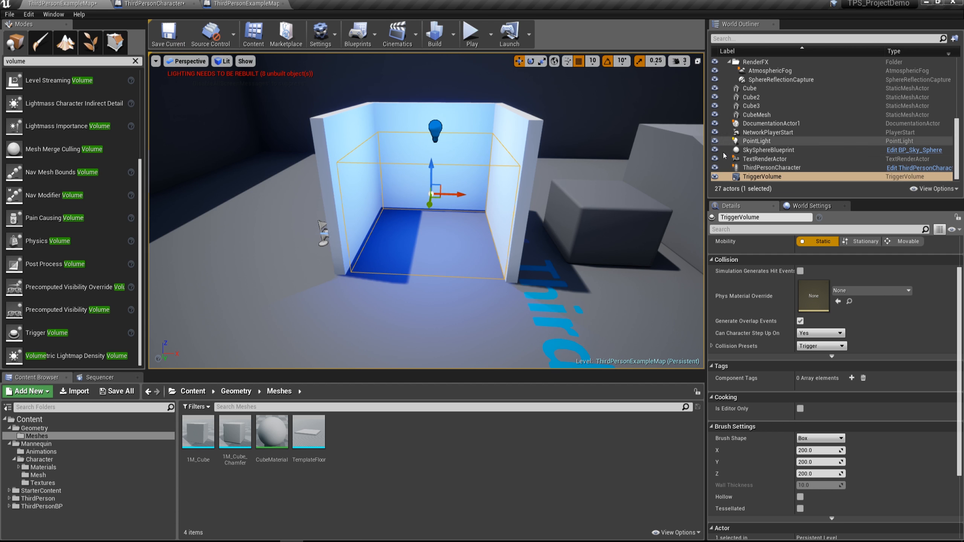
{"action": "left_click", "coordinate": [770, 143]}
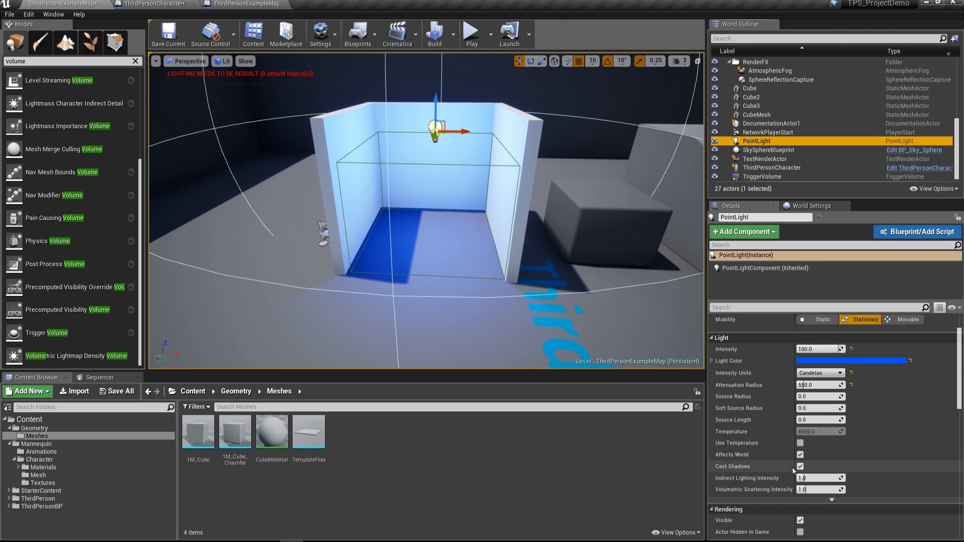
{"action": "scroll", "coordinate": [794, 490], "scroll_direction": "down", "scroll_amount": 1}
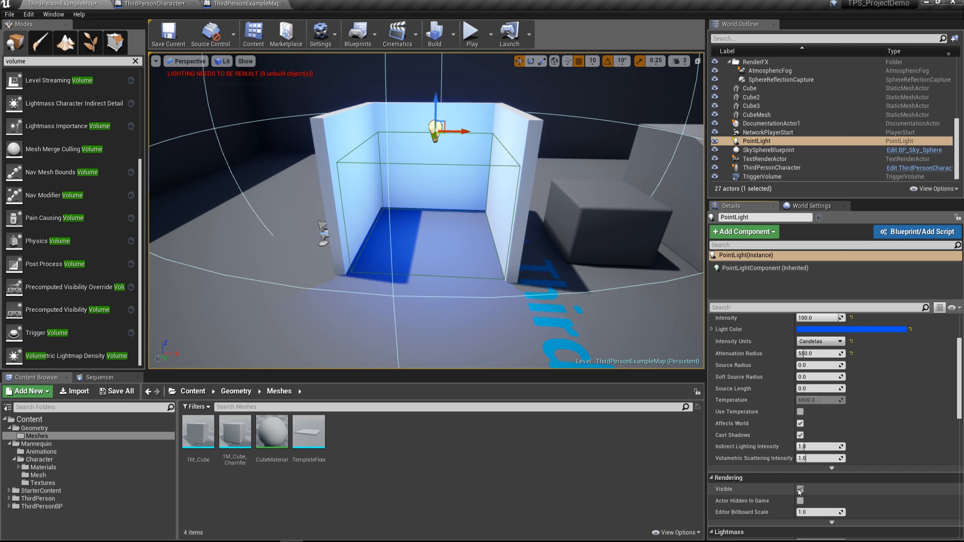
{"action": "left_click", "coordinate": [801, 490]}
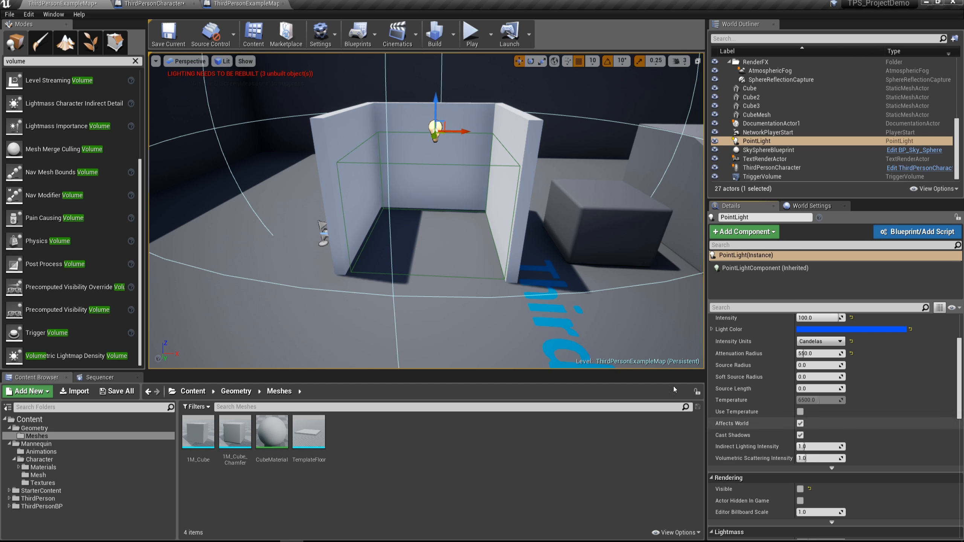
Step: Create a reference to the PointLight in the Level Blueprint's event graph and place it above the overlap events
{"action": "left_click", "coordinate": [246, 3]}
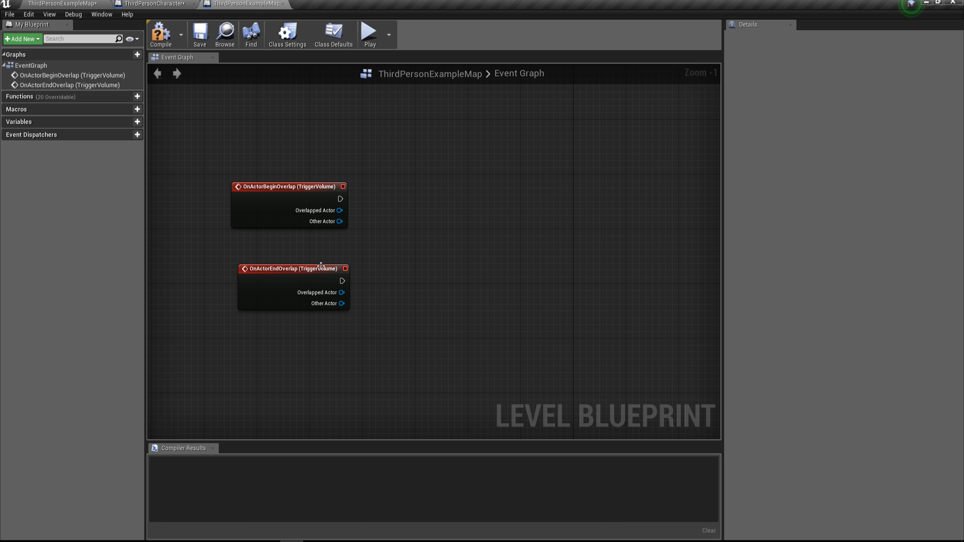
{"action": "left_click", "coordinate": [62, 2]}
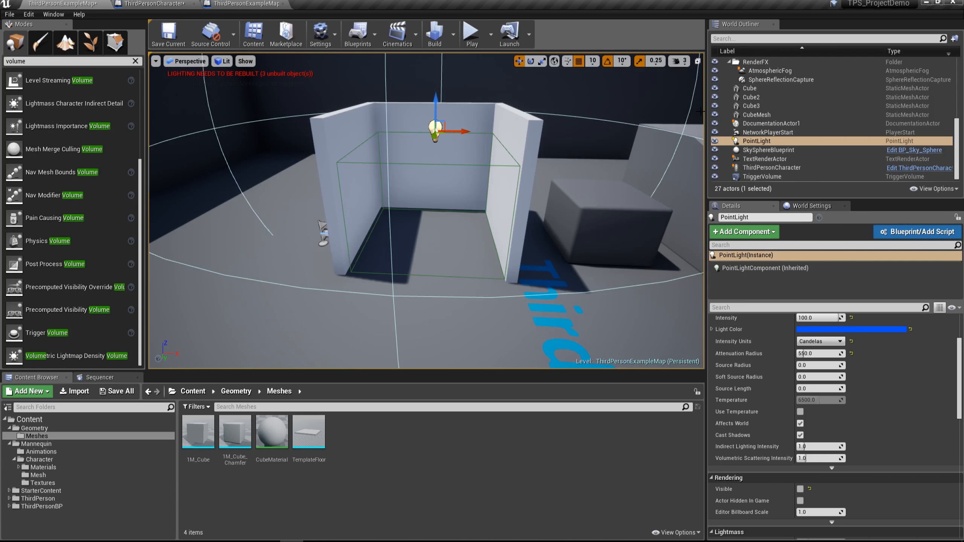
{"action": "left_click", "coordinate": [232, 4]}
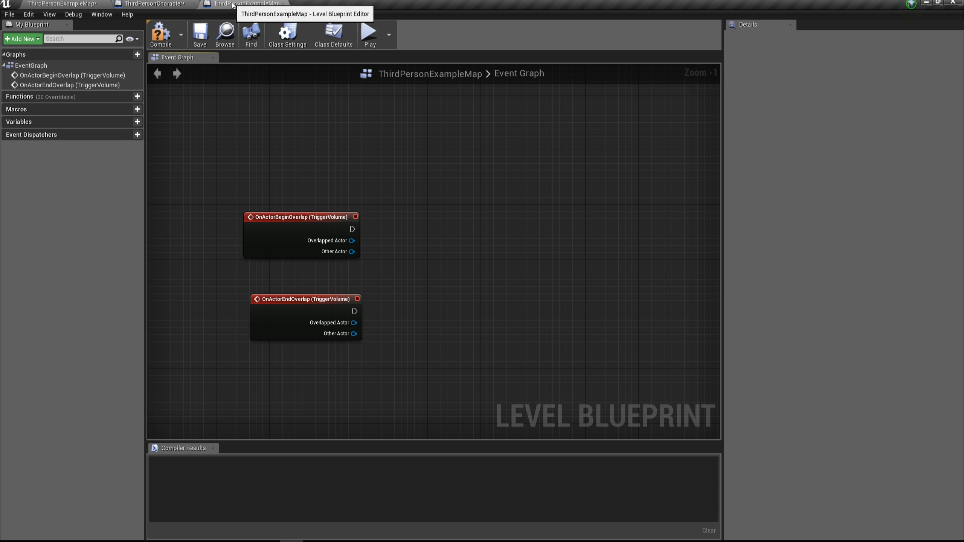
{"action": "right_click", "coordinate": [449, 177]}
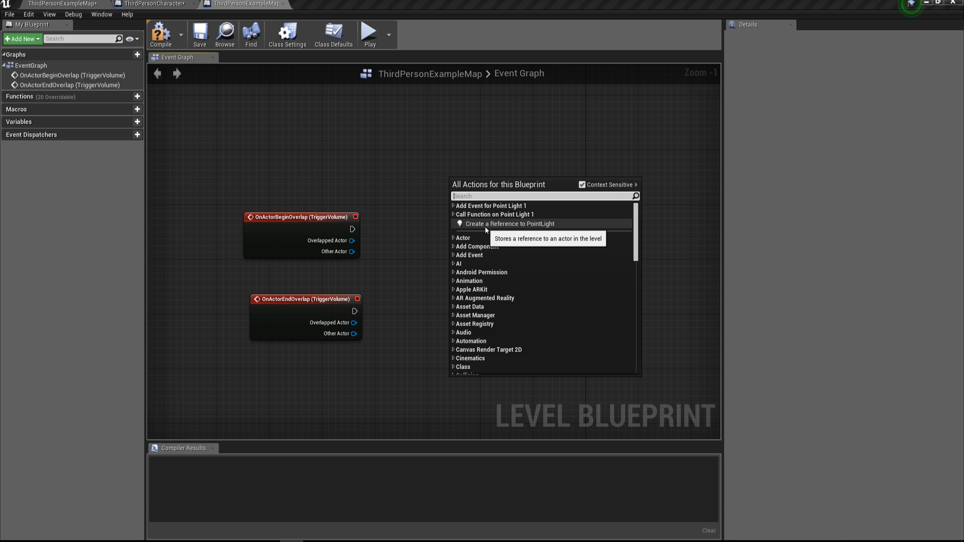
{"action": "left_click", "coordinate": [499, 224]}
{"action": "left_click_drag", "start_coordinate": [493, 191], "coordinate": [381, 163]}
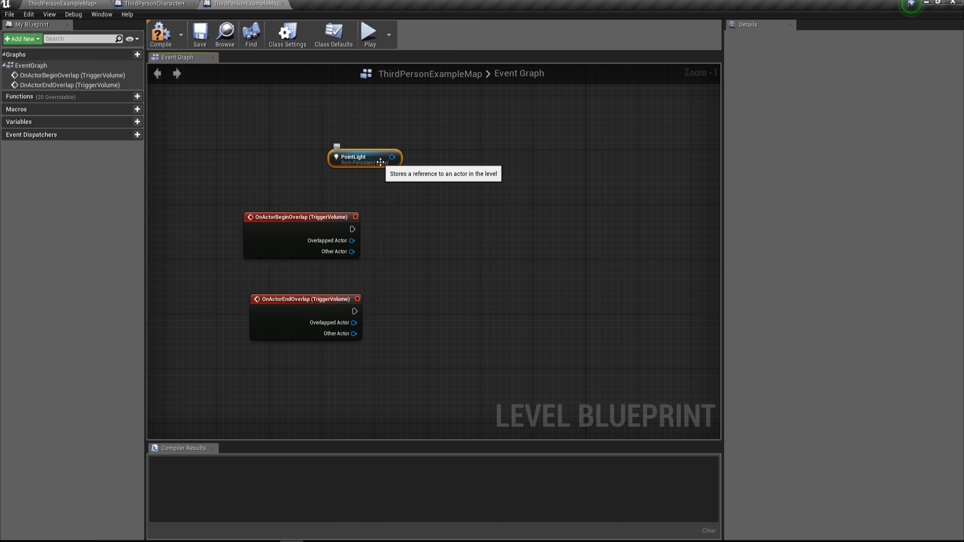
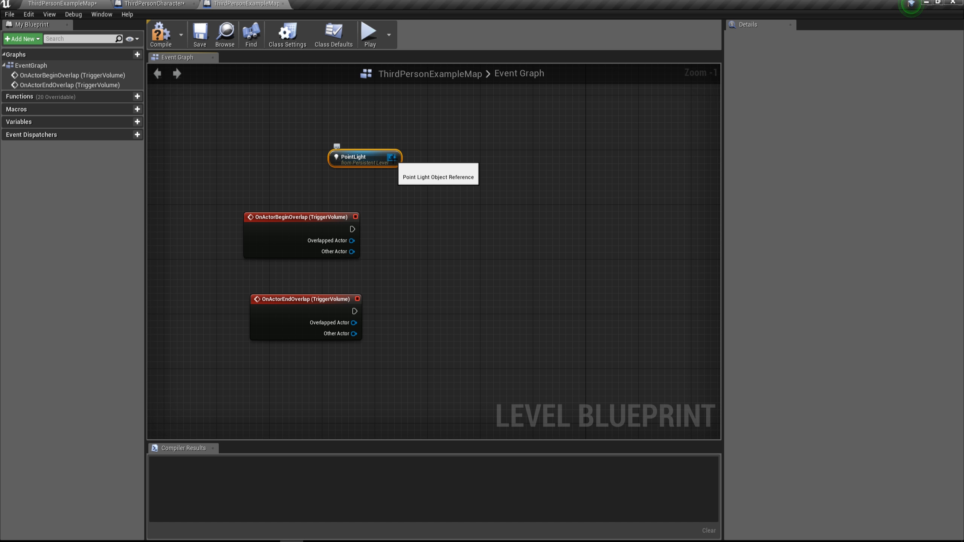
Step: Add a Set Visibility (LightComponent) node from the PointLight reference and arrange it below its Light Component node
{"action": "left_click_drag", "start_coordinate": [391, 157], "coordinate": [471, 169]}
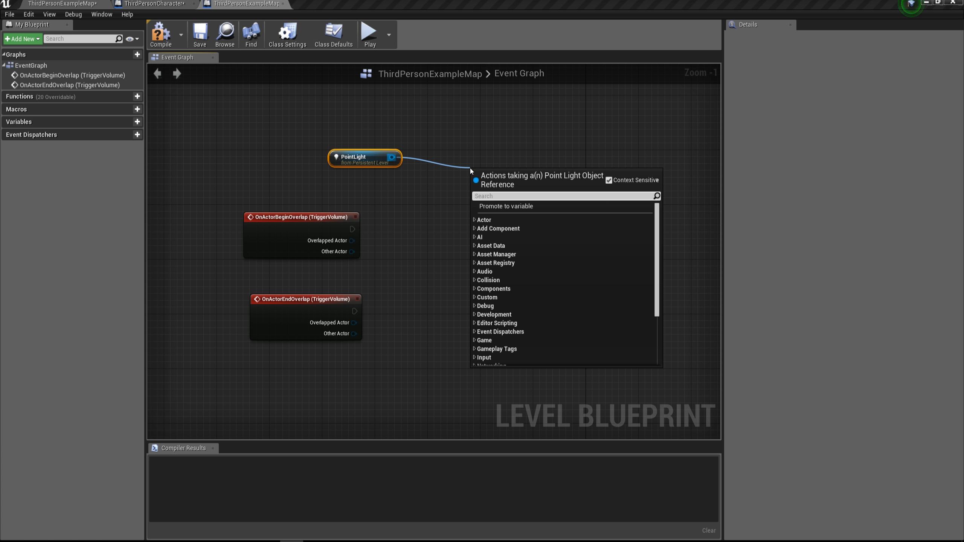
{"action": "type", "text": "is v"}
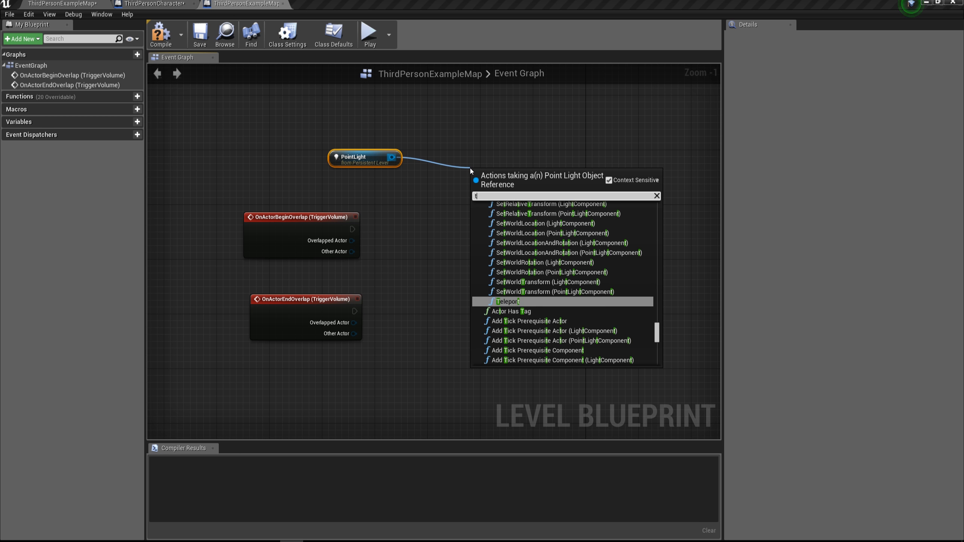
{"action": "type", "text": "isib"}
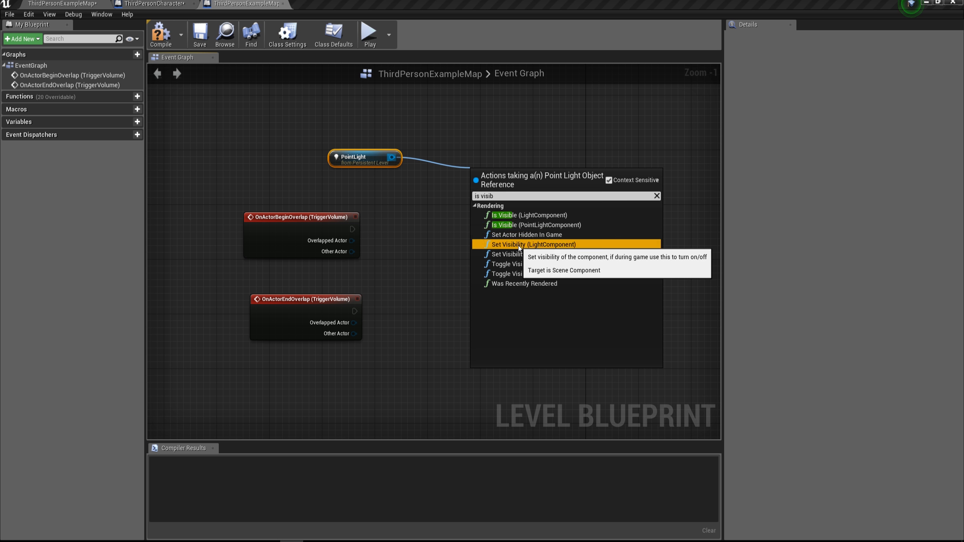
{"action": "left_click", "coordinate": [520, 244]}
{"action": "left_click_drag", "start_coordinate": [565, 188], "coordinate": [564, 192]}
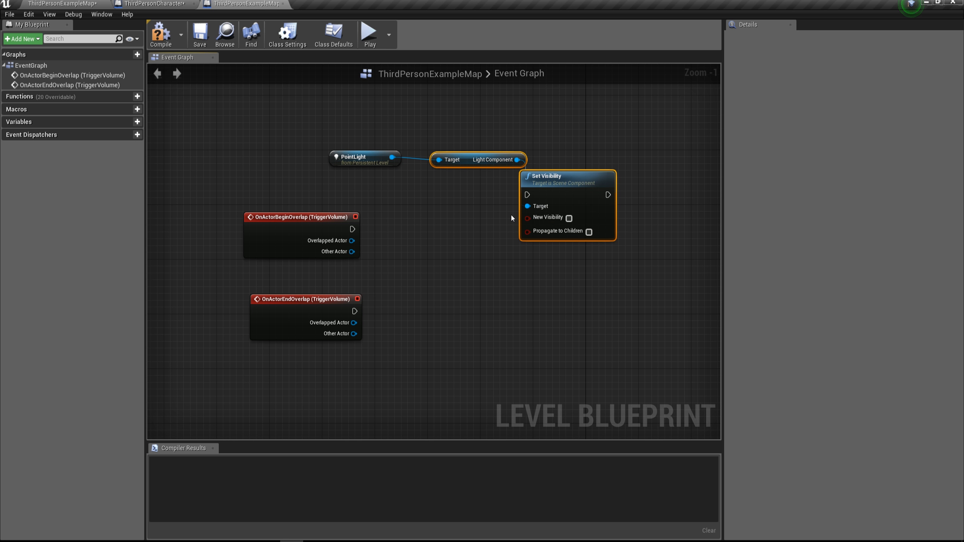
{"action": "left_click", "coordinate": [511, 215]}
{"action": "left_click_drag", "start_coordinate": [471, 163], "coordinate": [461, 146]}
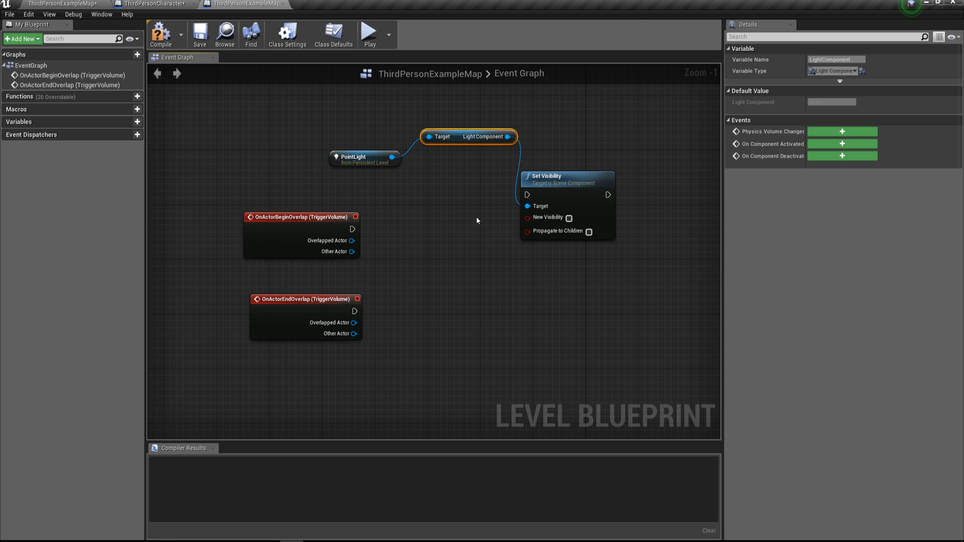
{"action": "right_click_drag", "start_coordinate": [518, 235], "coordinate": [513, 245]}
{"action": "scroll", "coordinate": [495, 260], "scroll_direction": "up", "scroll_amount": 1}
{"action": "left_click_drag", "start_coordinate": [570, 201], "coordinate": [563, 224]}
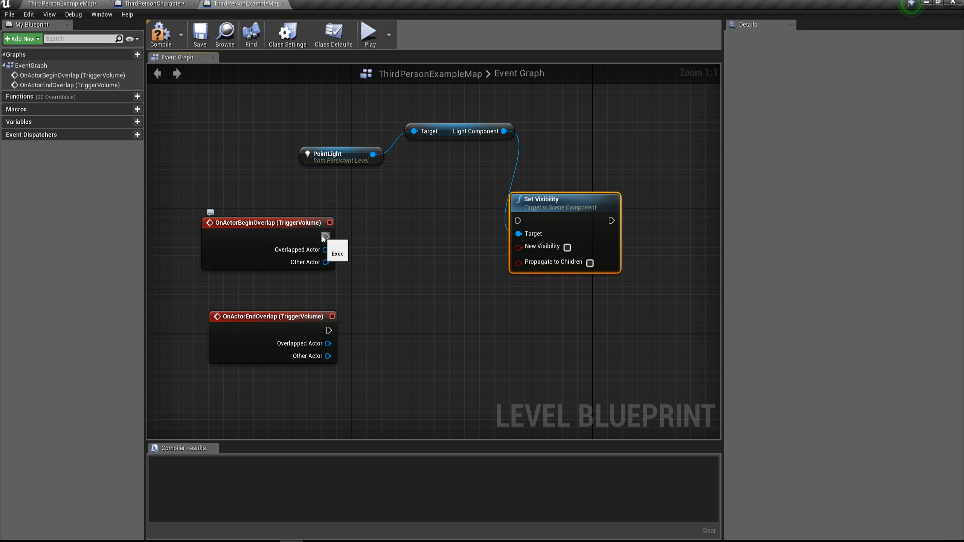
Step: Connect the execution outputs of the begin-overlap and end-overlap events to the Set Visibility node
{"action": "left_click_drag", "start_coordinate": [323, 238], "coordinate": [518, 221]}
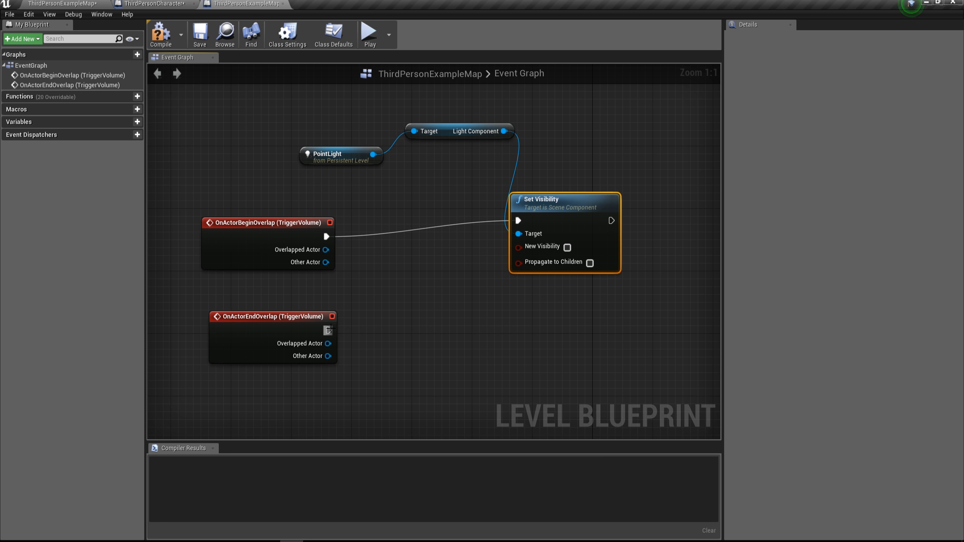
{"action": "left_click_drag", "start_coordinate": [329, 329], "coordinate": [519, 220]}
{"action": "right_click_drag", "start_coordinate": [413, 332], "coordinate": [378, 289]}
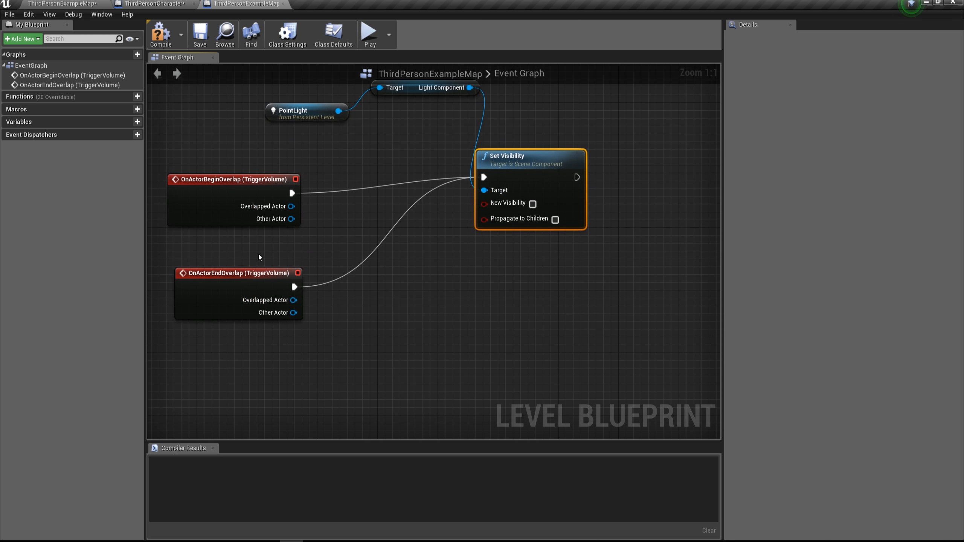
{"action": "left_click", "coordinate": [237, 202]}
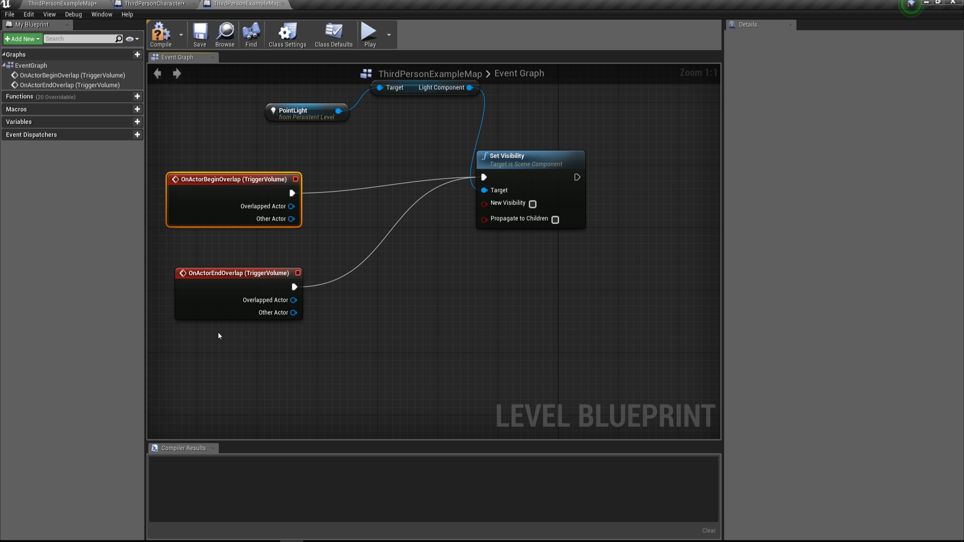
Step: Replace the Set Visibility node with a Toggle Visibility (LightComponent) node created from the Light Component output
{"action": "left_click", "coordinate": [534, 224]}
{"action": "key", "text": "Delete"}
{"action": "left_click_drag", "start_coordinate": [470, 88], "coordinate": [520, 183]}
{"action": "type", "text": "toggle"}
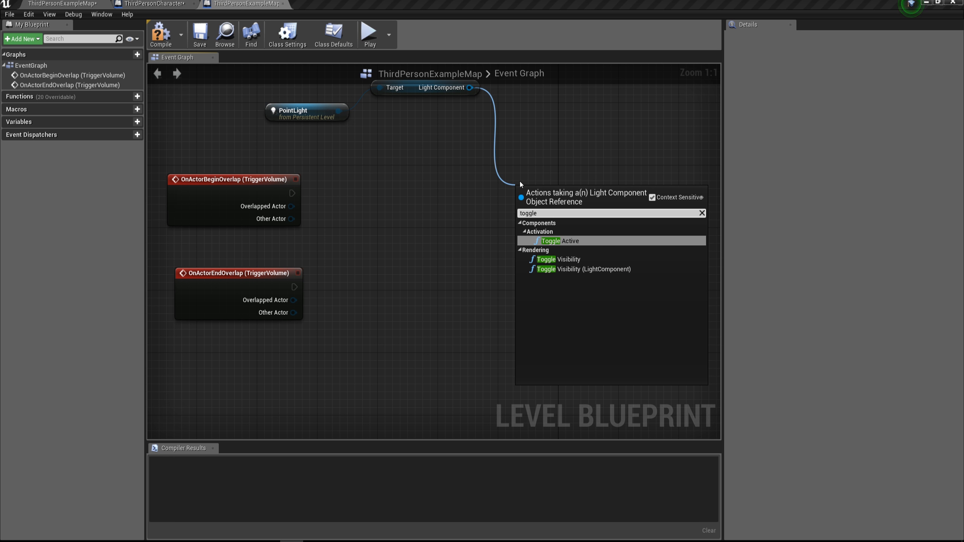
{"action": "key", "text": "Down"}
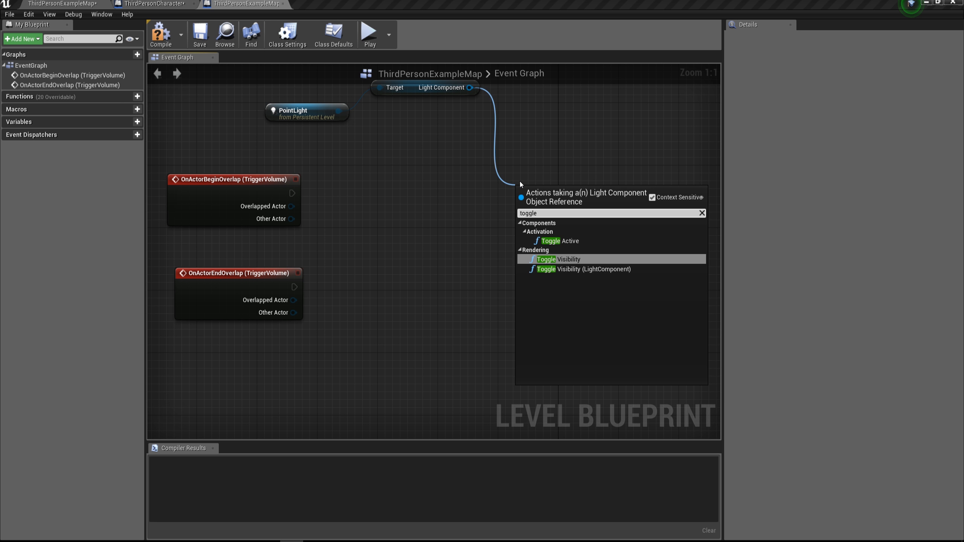
{"action": "key", "text": "Down"}
{"action": "key", "text": "Return"}
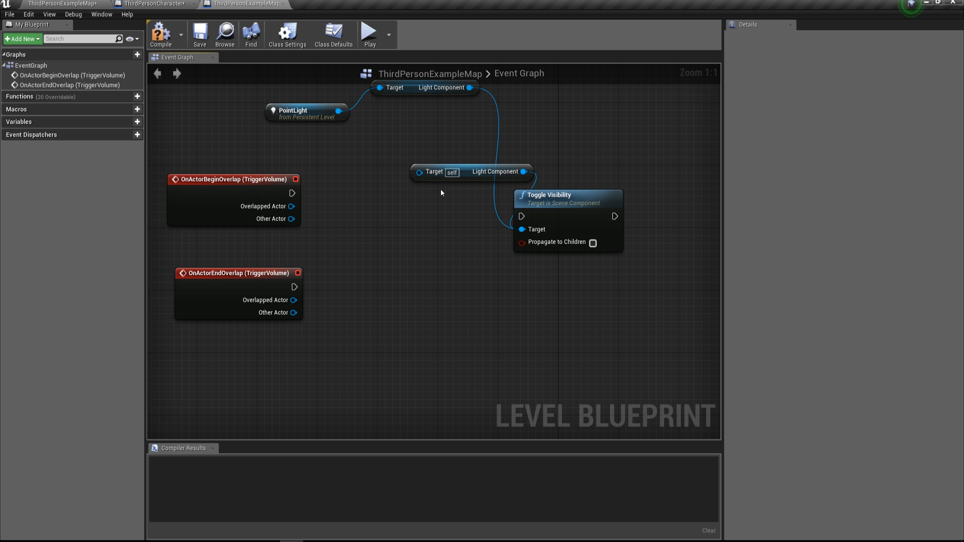
Step: Delete the extra Light Component node targeting self and move the Toggle Visibility node closer to the overlap events
{"action": "left_click_drag", "start_coordinate": [482, 178], "coordinate": [444, 149]}
{"action": "key", "text": "Delete"}
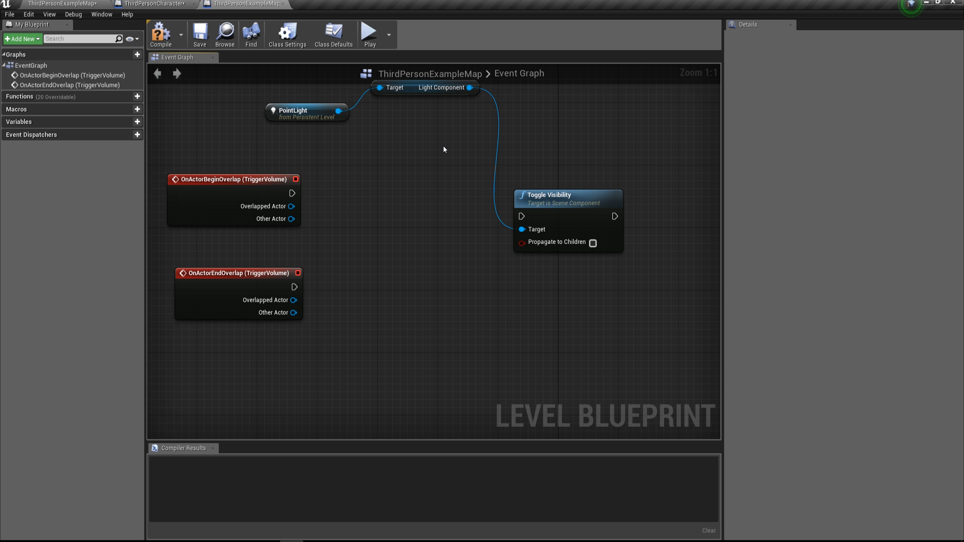
{"action": "right_click_drag", "start_coordinate": [467, 180], "coordinate": [440, 181]}
{"action": "left_click_drag", "start_coordinate": [516, 195], "coordinate": [472, 211]}
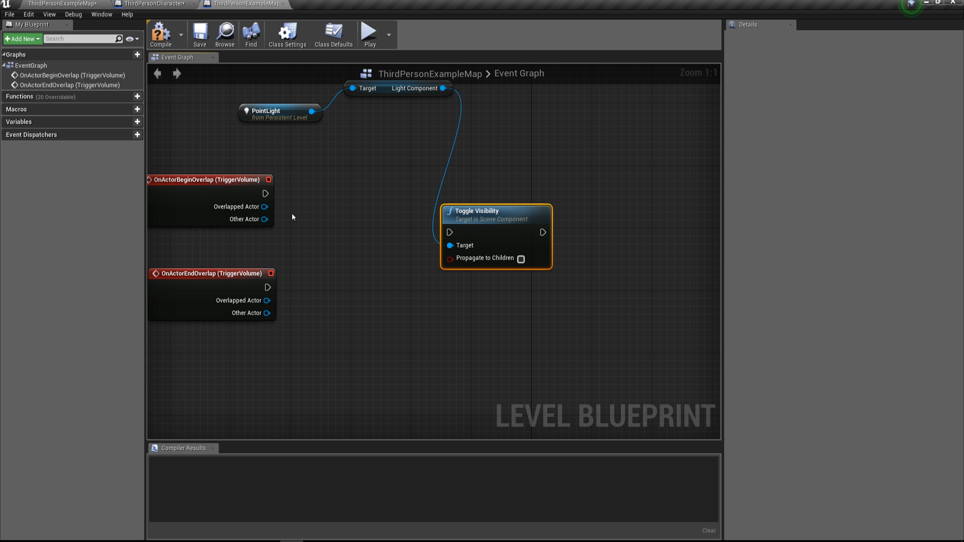
Step: Connect both overlap events' execution outputs to Toggle Visibility and move that node just below the Light Component node
{"action": "left_click", "coordinate": [201, 198]}
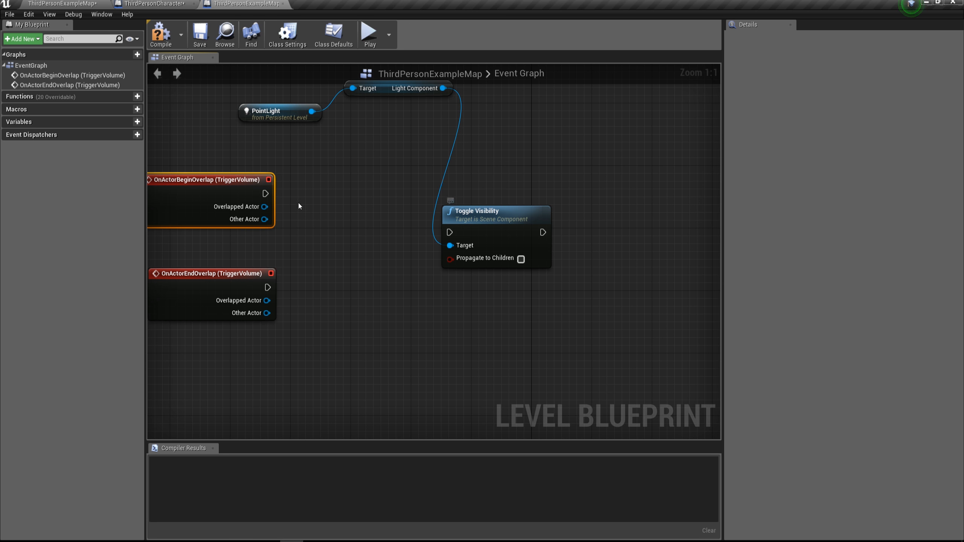
{"action": "left_click_drag", "start_coordinate": [265, 193], "coordinate": [450, 232]}
{"action": "left_click_drag", "start_coordinate": [268, 289], "coordinate": [448, 232]}
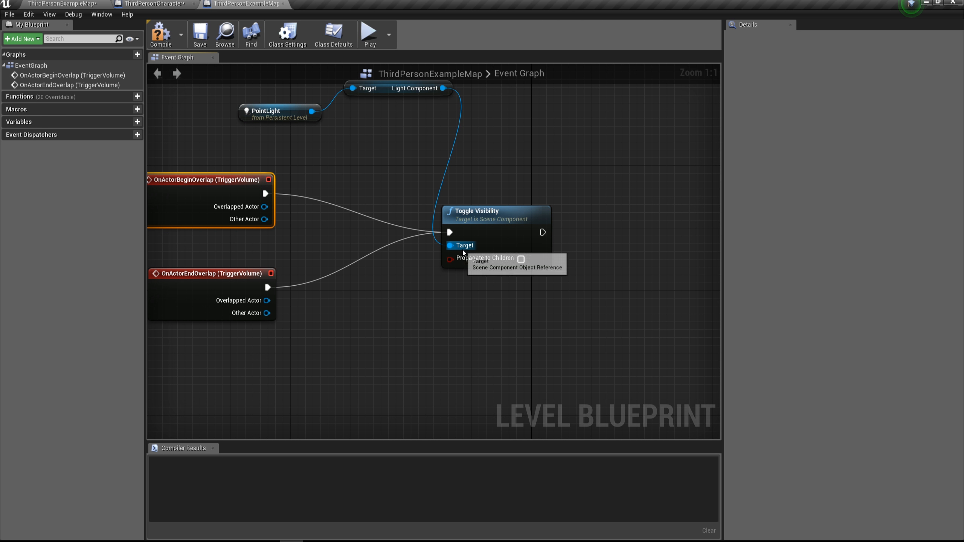
{"action": "right_click_drag", "start_coordinate": [295, 277], "coordinate": [407, 266]}
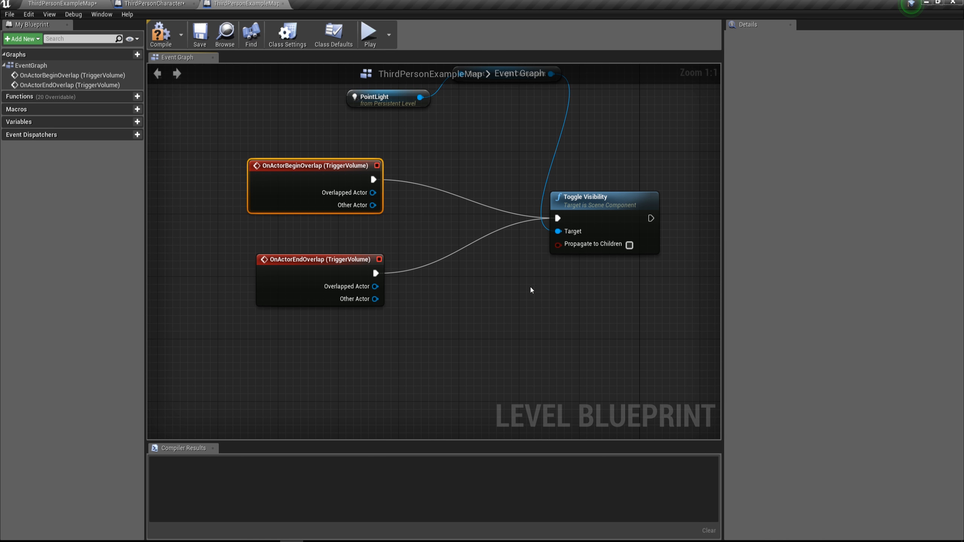
{"action": "right_click_drag", "start_coordinate": [622, 302], "coordinate": [531, 358]}
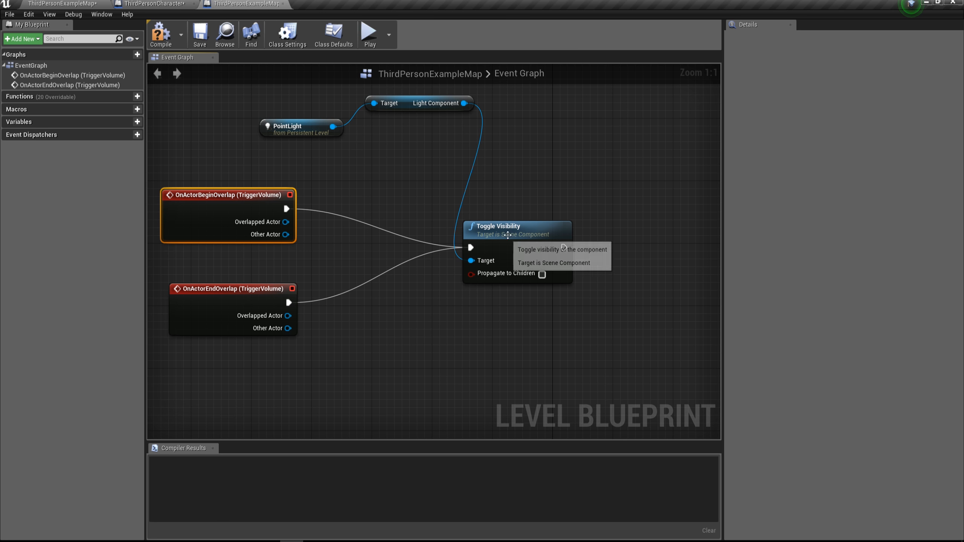
{"action": "left_click_drag", "start_coordinate": [521, 233], "coordinate": [420, 179]}
{"action": "right_click_drag", "start_coordinate": [514, 164], "coordinate": [380, 146]}
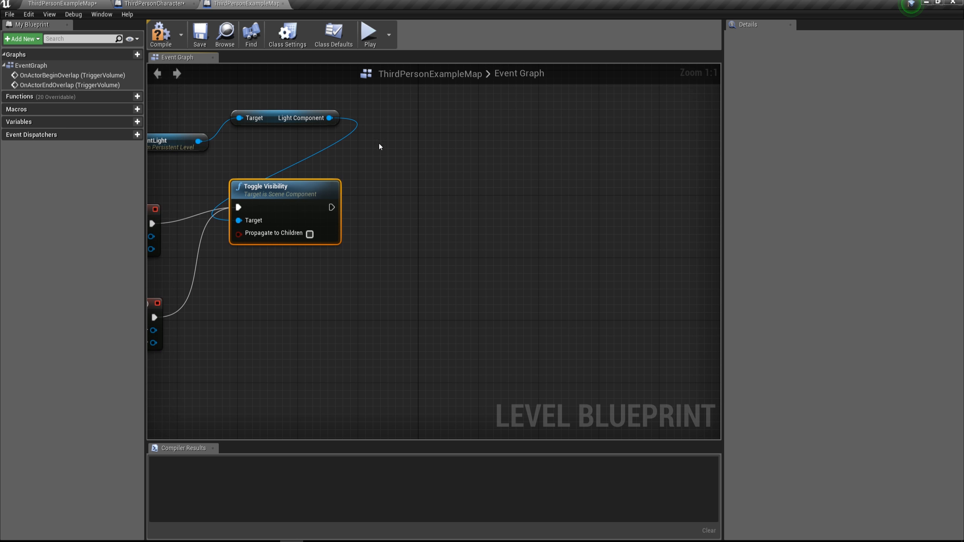
Step: Create a Set Visibility (LightComponent) node from the Light Component output and move it away from Toggle Visibility
{"action": "left_click_drag", "start_coordinate": [330, 118], "coordinate": [425, 192]}
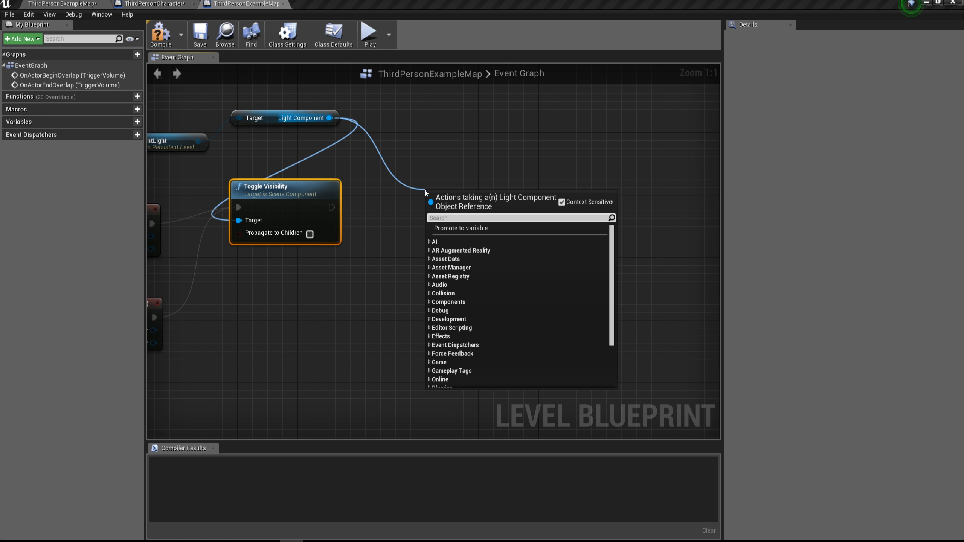
{"action": "type", "text": "is"}
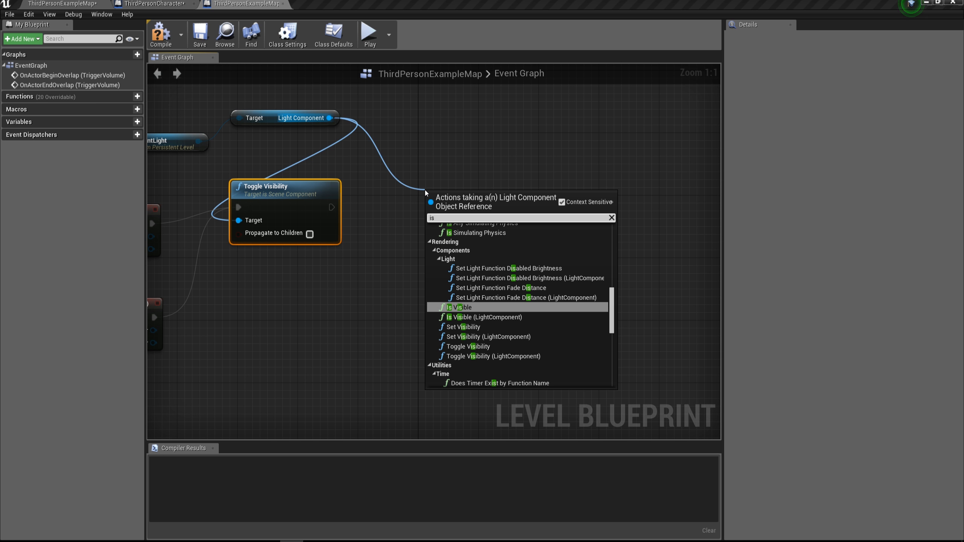
{"action": "left_click", "coordinate": [481, 337]}
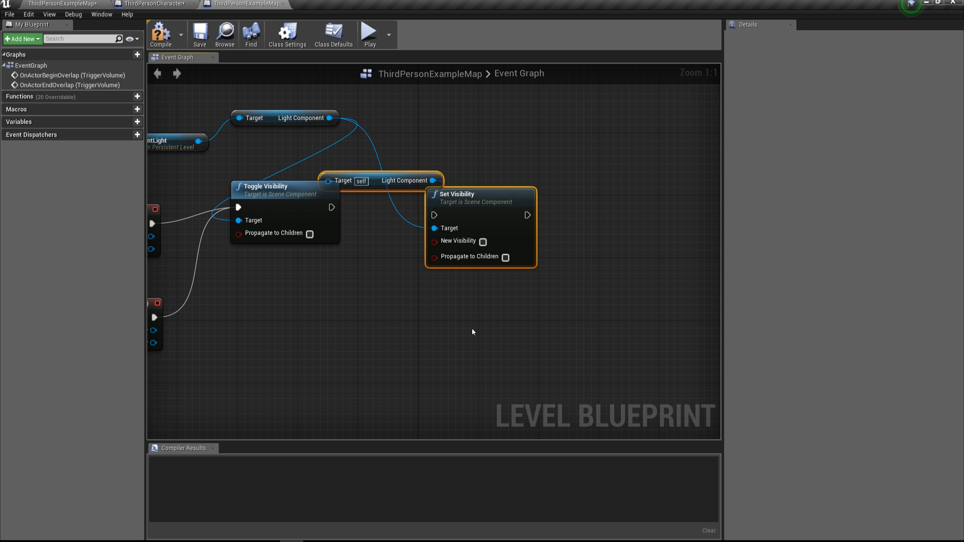
{"action": "left_click_drag", "start_coordinate": [532, 197], "coordinate": [590, 176]}
{"action": "left_click", "coordinate": [436, 274]}
{"action": "scroll", "coordinate": [437, 279], "scroll_direction": "down", "scroll_amount": 3}
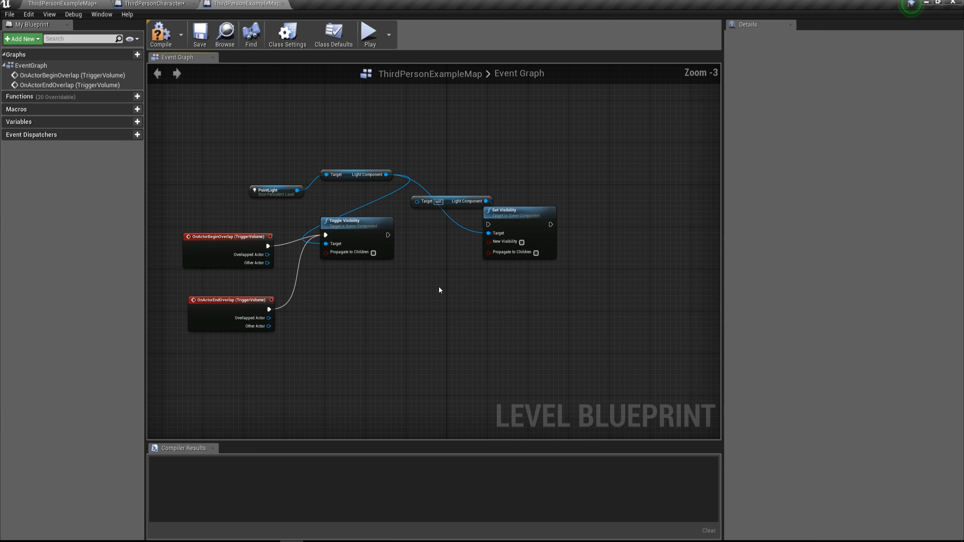
Step: Delete the Toggle Visibility node, the PointLight reference and the Light Component node connected to it
{"action": "left_click_drag", "start_coordinate": [352, 228], "coordinate": [365, 226]}
{"action": "key", "text": "Delete"}
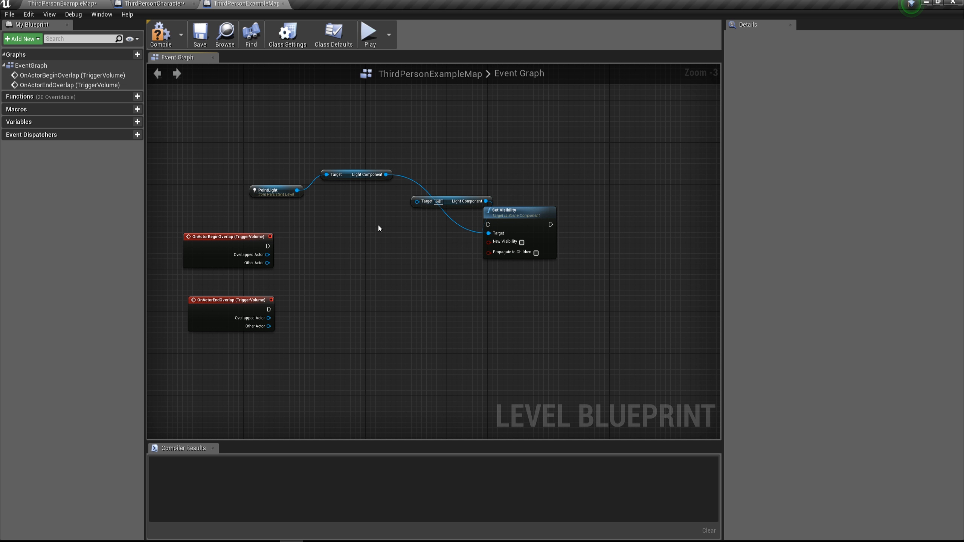
{"action": "right_click_drag", "start_coordinate": [372, 228], "coordinate": [351, 205]}
{"action": "left_click_drag", "start_coordinate": [354, 172], "coordinate": [277, 140]}
{"action": "key", "text": "Delete"}
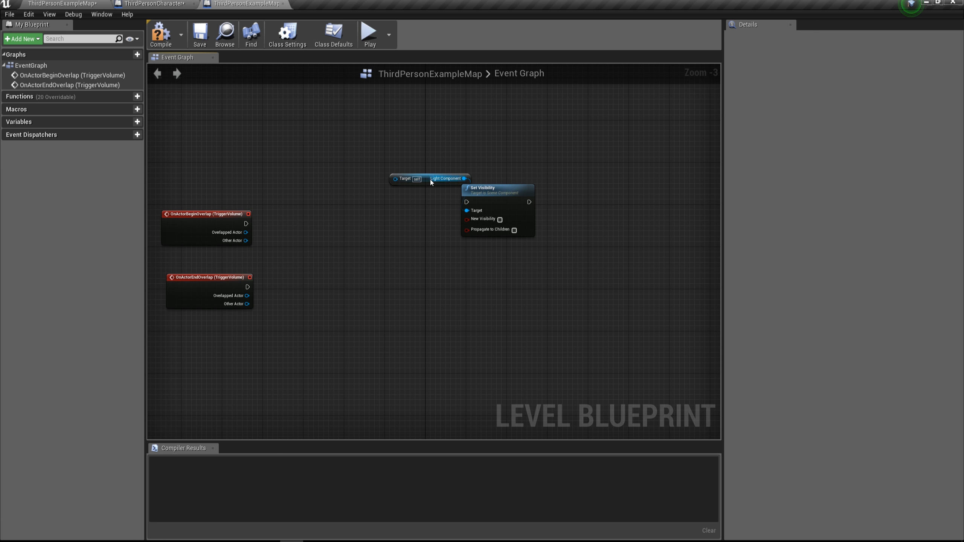
Step: Move the remaining Light Component node away from the Set Visibility node, nearer to the overlap events
{"action": "left_click_drag", "start_coordinate": [421, 178], "coordinate": [296, 154]}
{"action": "left_click", "coordinate": [352, 202]}
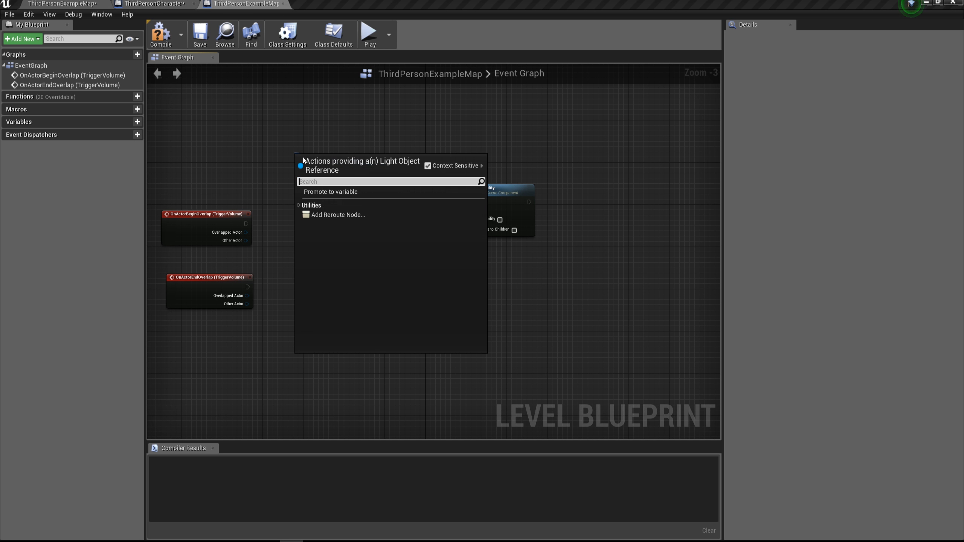
{"action": "key", "text": "Escape"}
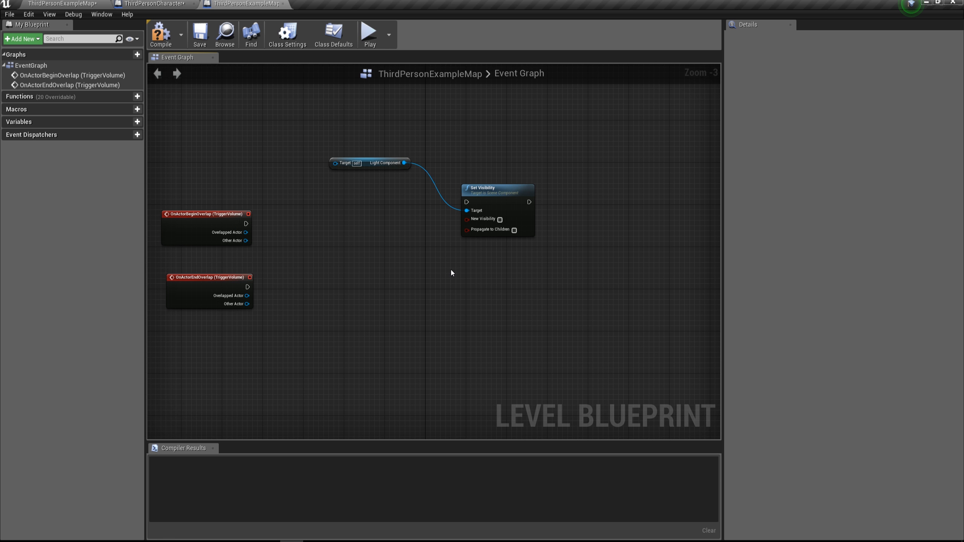
Step: Connect the begin-overlap event's execution output to the Set Visibility node and enable its New Visibility option
{"action": "scroll", "coordinate": [451, 273], "scroll_direction": "up", "scroll_amount": 2}
{"action": "left_click_drag", "start_coordinate": [260, 223], "coordinate": [547, 195]}
{"action": "left_click", "coordinate": [589, 219]}
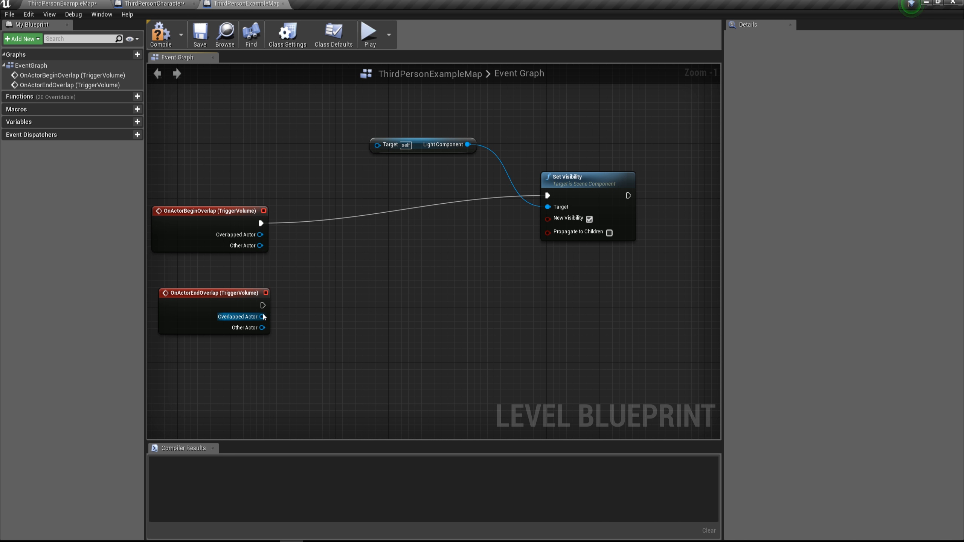
Step: Duplicate the Set Visibility node and place the copy below the original, level with the end-overlap event
{"action": "left_click_drag", "start_coordinate": [262, 305], "coordinate": [477, 301]}
{"action": "left_click", "coordinate": [569, 195]}
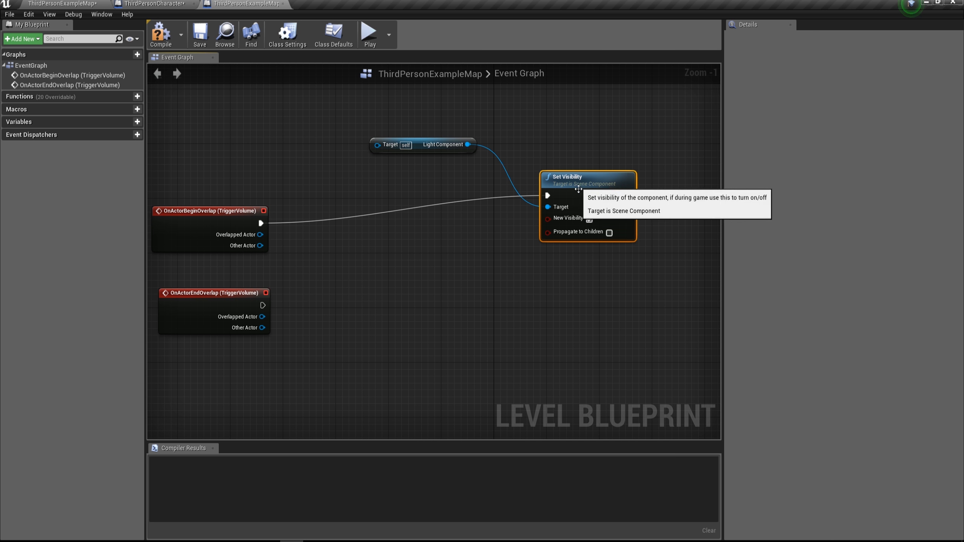
{"action": "key", "text": "ctrl+c"}
{"action": "key", "text": "ctrl+v"}
{"action": "left_click_drag", "start_coordinate": [592, 249], "coordinate": [535, 276]}
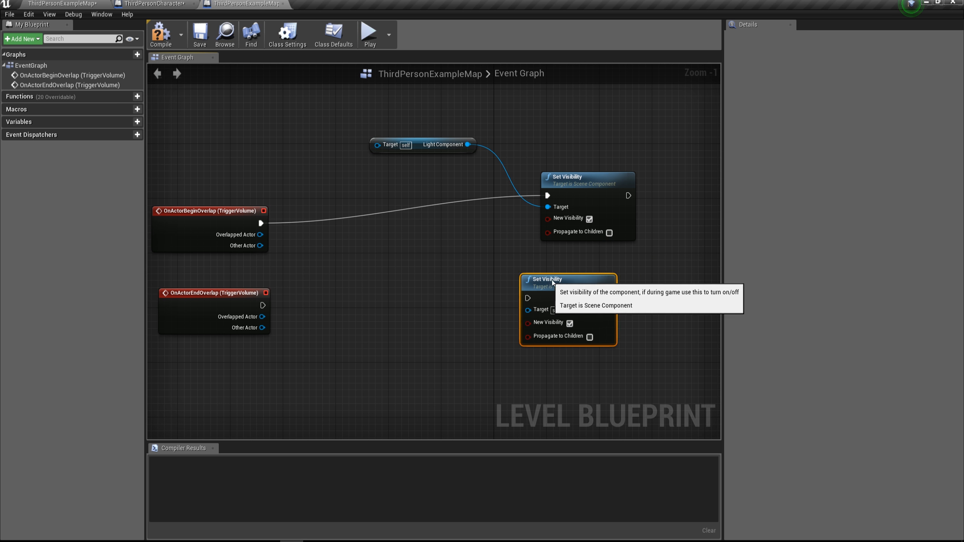
Step: Connect the end-overlap event's execution output to the duplicated Set Visibility node and disable its New Visibility option
{"action": "left_click_drag", "start_coordinate": [263, 305], "coordinate": [534, 291]}
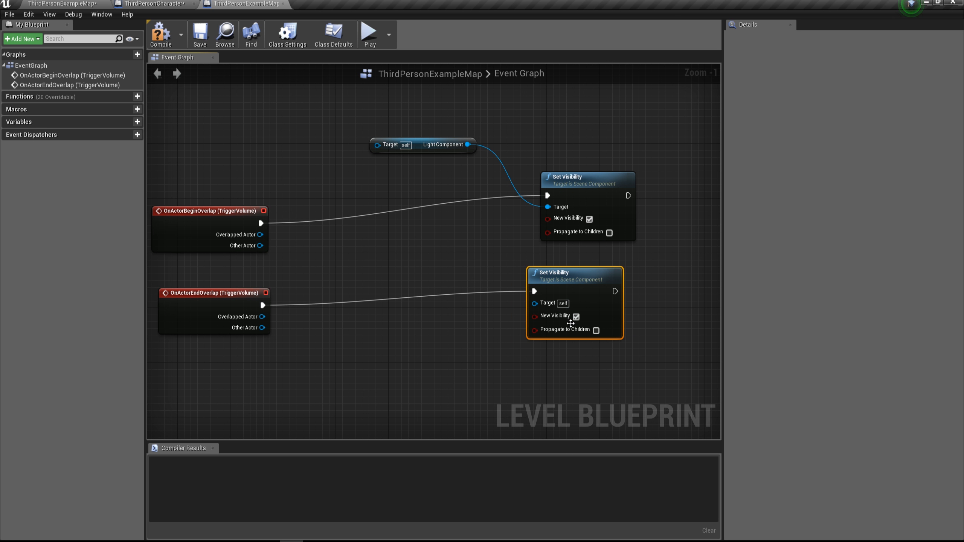
{"action": "left_click", "coordinate": [576, 317]}
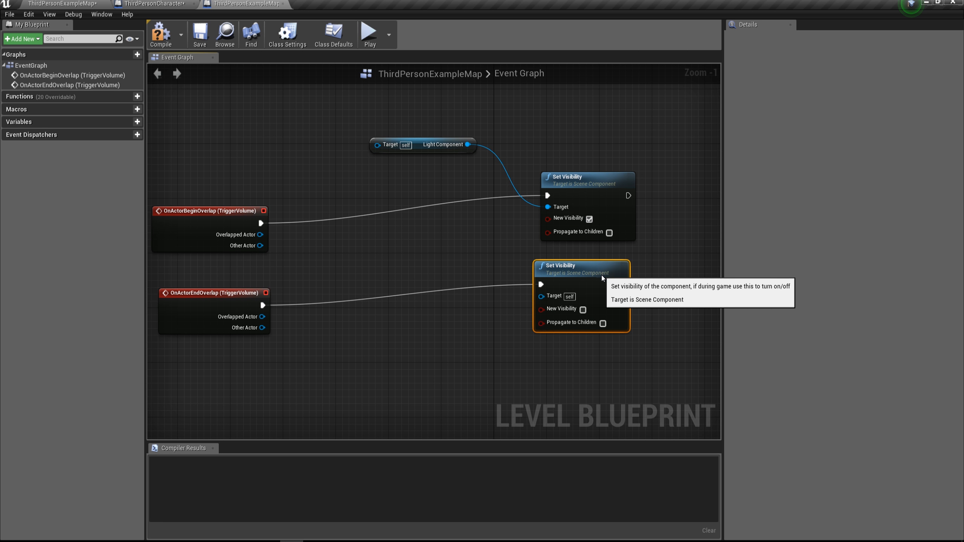
{"action": "left_click_drag", "start_coordinate": [601, 275], "coordinate": [614, 275]}
Step: Delete the Light Component node and both Set Visibility nodes, keeping only the two overlap events
{"action": "left_click_drag", "start_coordinate": [658, 380], "coordinate": [387, 114]}
{"action": "key", "text": "Delete"}
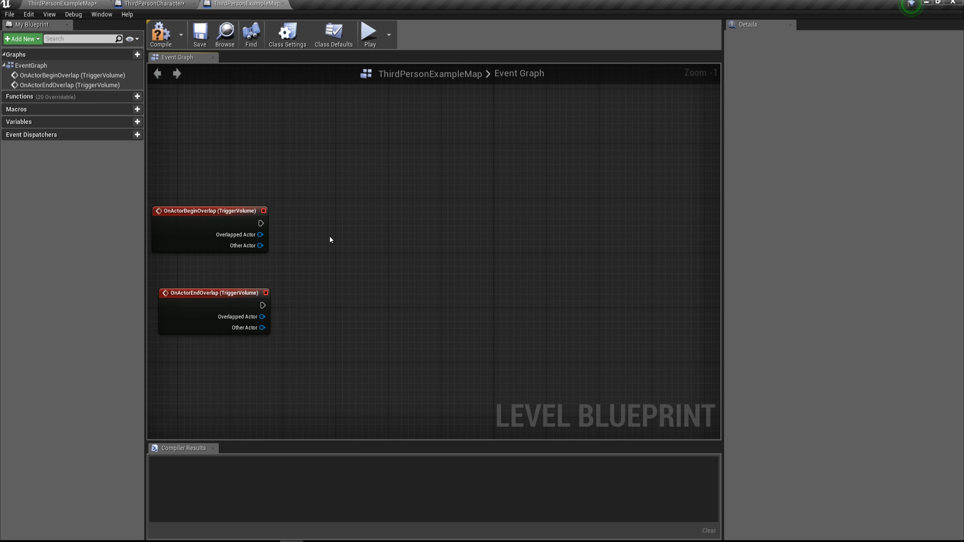
{"action": "right_click_drag", "start_coordinate": [329, 239], "coordinate": [406, 236]}
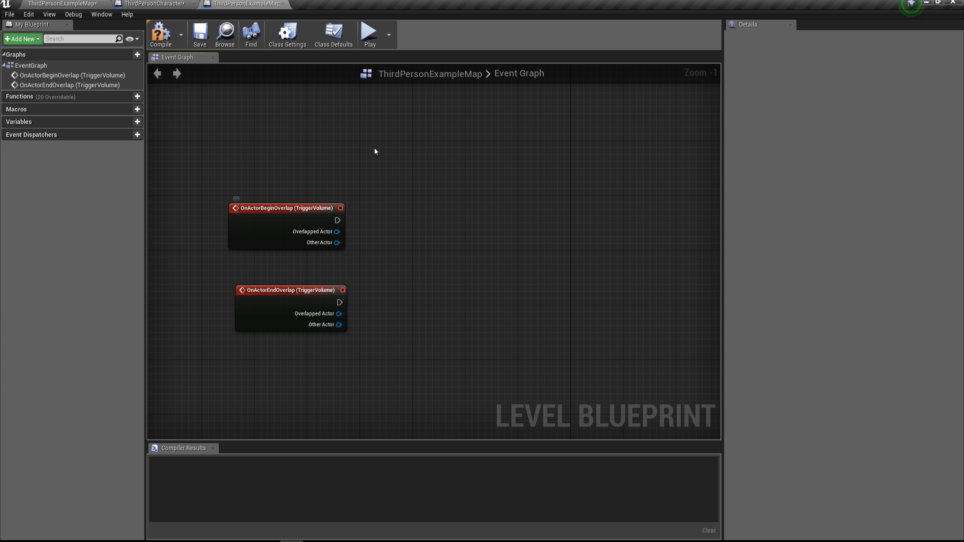
Step: Add a reference to the level's PointLight to the graph and place it above the overlap events
{"action": "right_click", "coordinate": [373, 138]}
{"action": "left_click", "coordinate": [391, 185]}
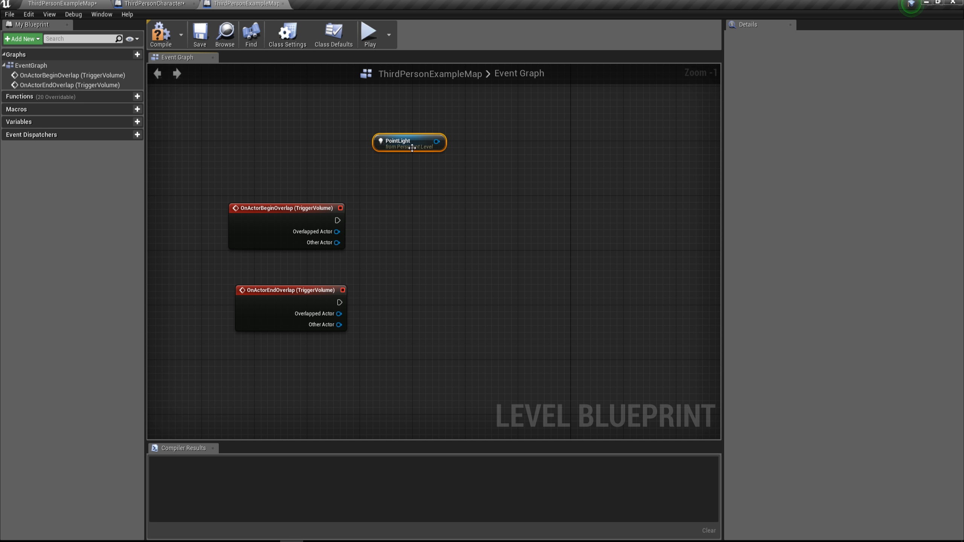
{"action": "left_click_drag", "start_coordinate": [412, 148], "coordinate": [380, 155]}
Step: Create a Toggle Visibility node with its Light Component getter from the PointLight reference's output
{"action": "left_click_drag", "start_coordinate": [534, 204], "coordinate": [535, 209]}
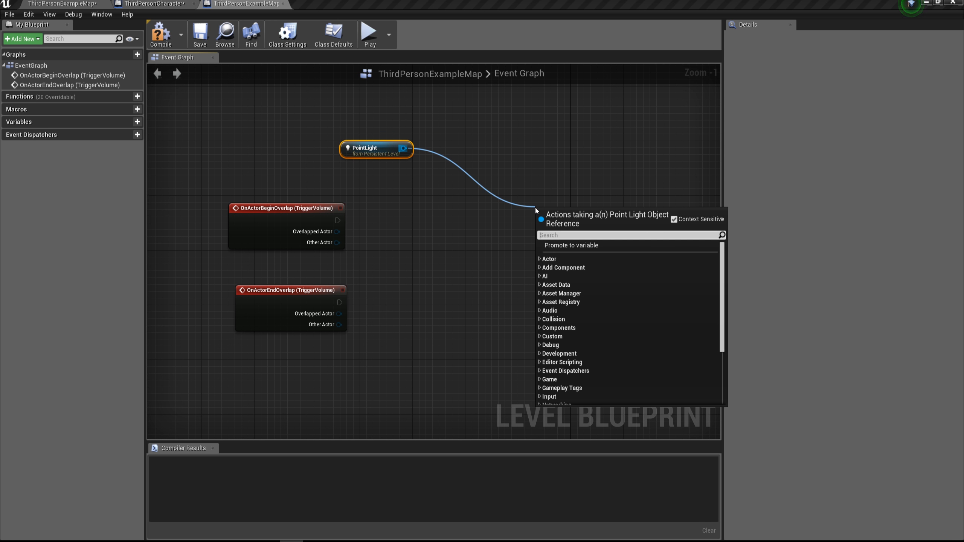
{"action": "type", "text": "toggle"}
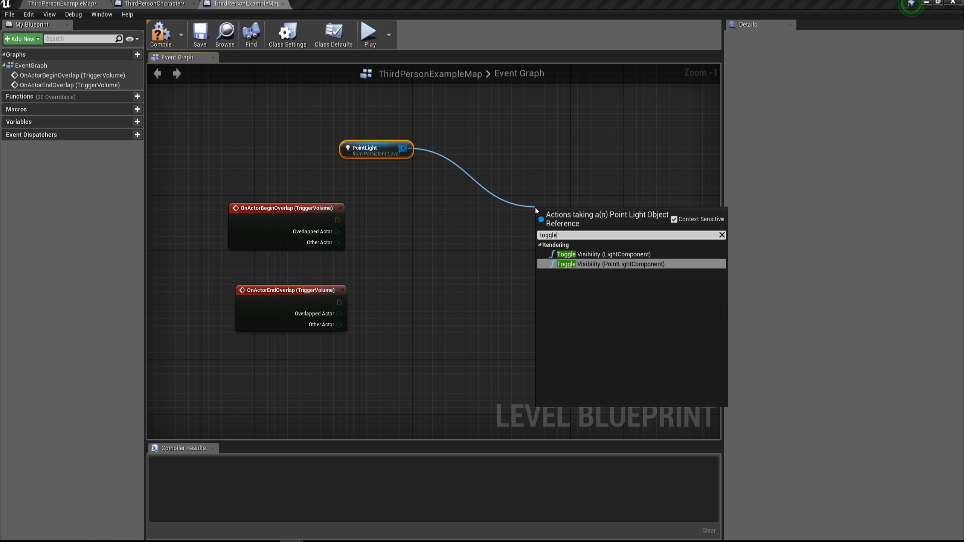
{"action": "key", "text": "Return"}
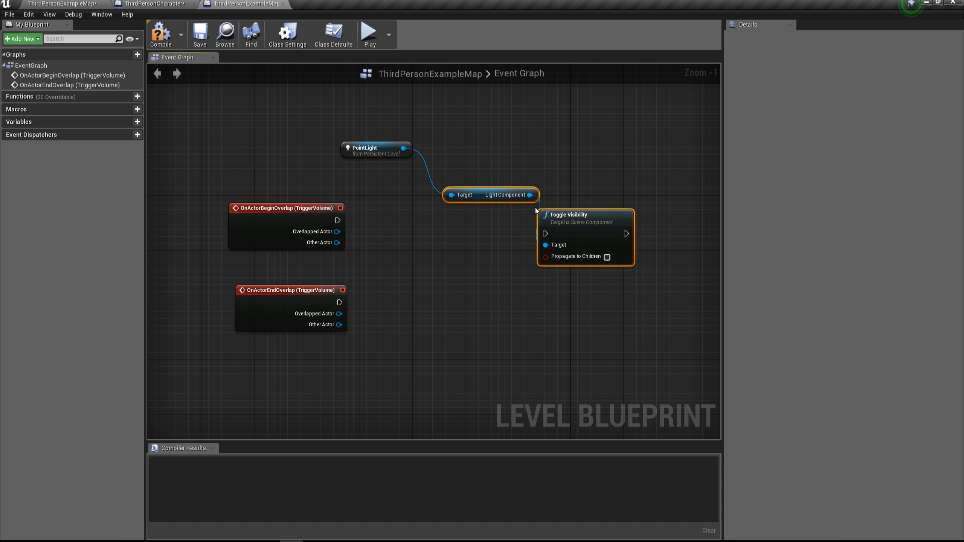
{"action": "left_click", "coordinate": [483, 241]}
Step: Connect both overlap events' execution outputs to Toggle Visibility and move that node slightly closer to the events
{"action": "left_click_drag", "start_coordinate": [336, 221], "coordinate": [546, 234]}
{"action": "left_click_drag", "start_coordinate": [336, 305], "coordinate": [545, 233]}
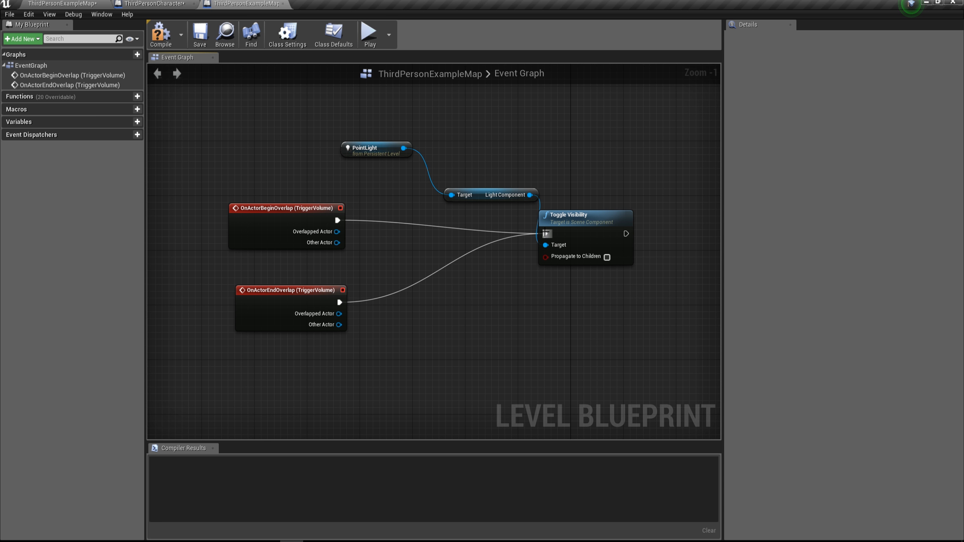
{"action": "right_click_drag", "start_coordinate": [478, 319], "coordinate": [413, 327]}
{"action": "left_click_drag", "start_coordinate": [527, 232], "coordinate": [493, 244]}
{"action": "right_click_drag", "start_coordinate": [421, 356], "coordinate": [462, 329]}
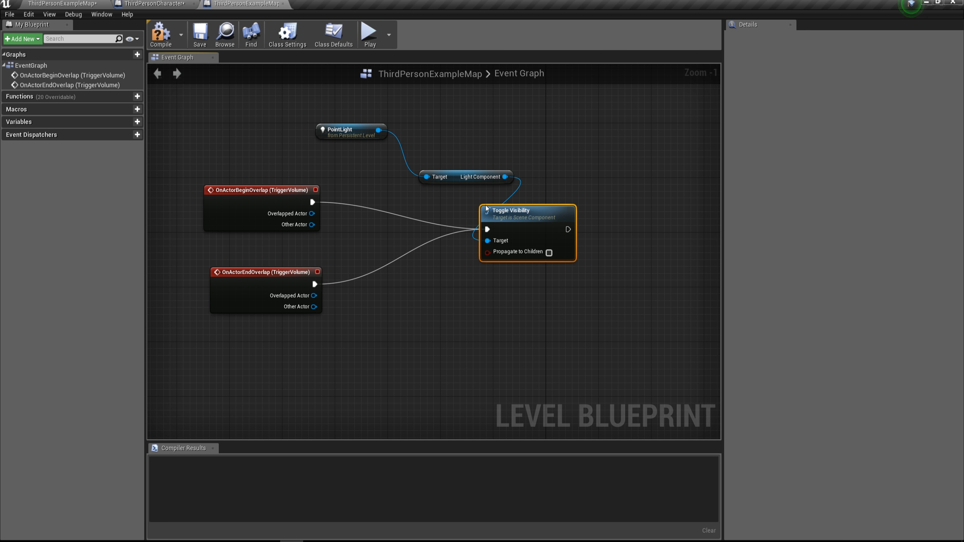
Step: Tidy the positions of the Light Component, Toggle Visibility and overlap event nodes, and compile the Level Blueprint
{"action": "left_click_drag", "start_coordinate": [448, 179], "coordinate": [444, 173]}
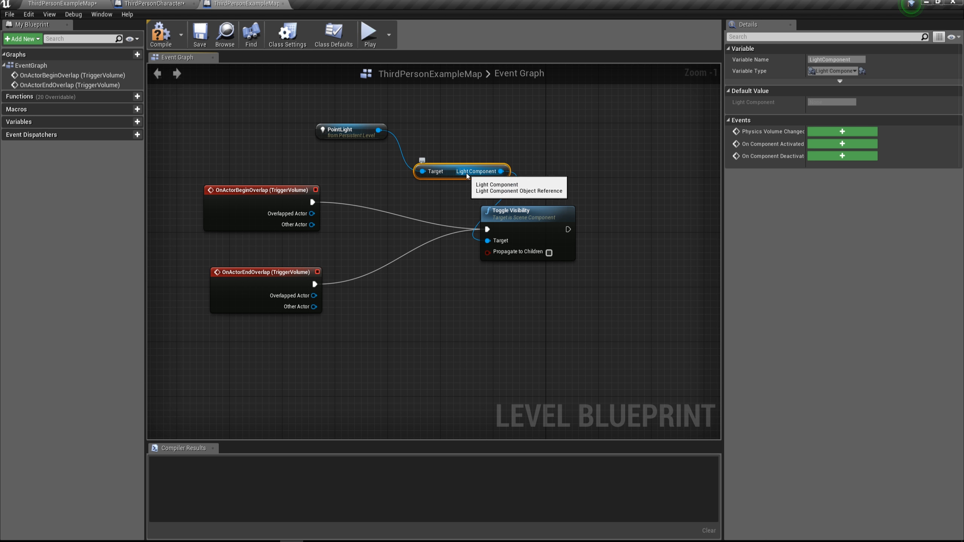
{"action": "left_click_drag", "start_coordinate": [505, 213], "coordinate": [511, 213]}
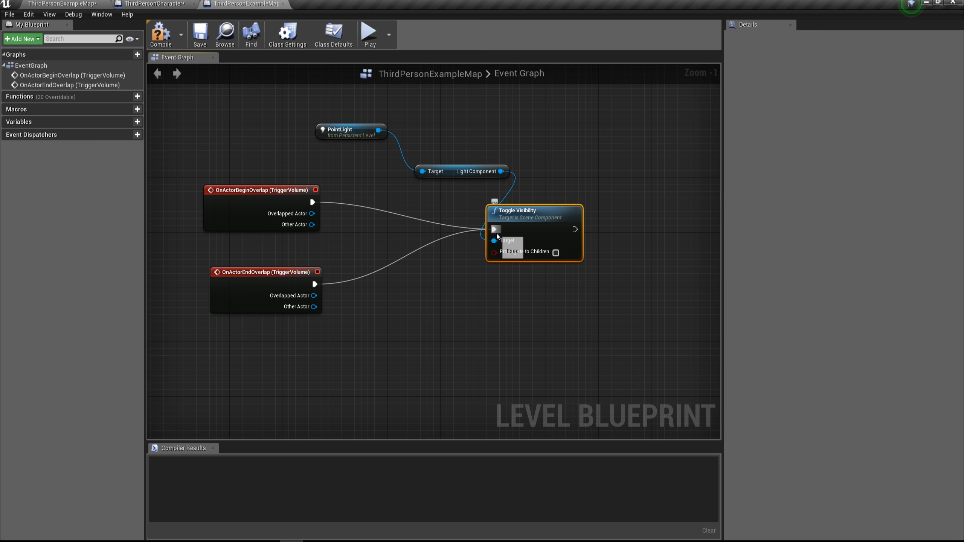
{"action": "left_click", "coordinate": [260, 205]}
{"action": "left_click_drag", "start_coordinate": [260, 205], "coordinate": [260, 198]}
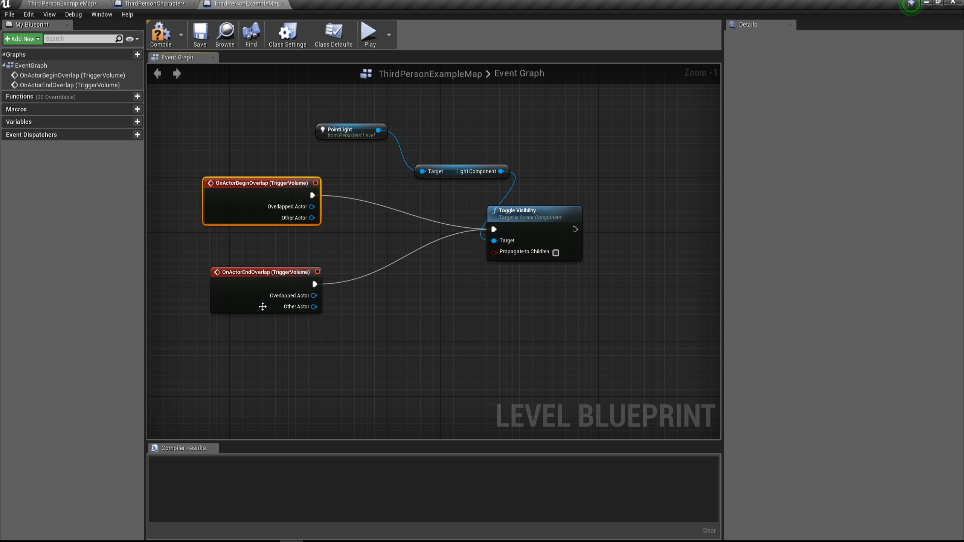
{"action": "left_click_drag", "start_coordinate": [254, 306], "coordinate": [261, 306]}
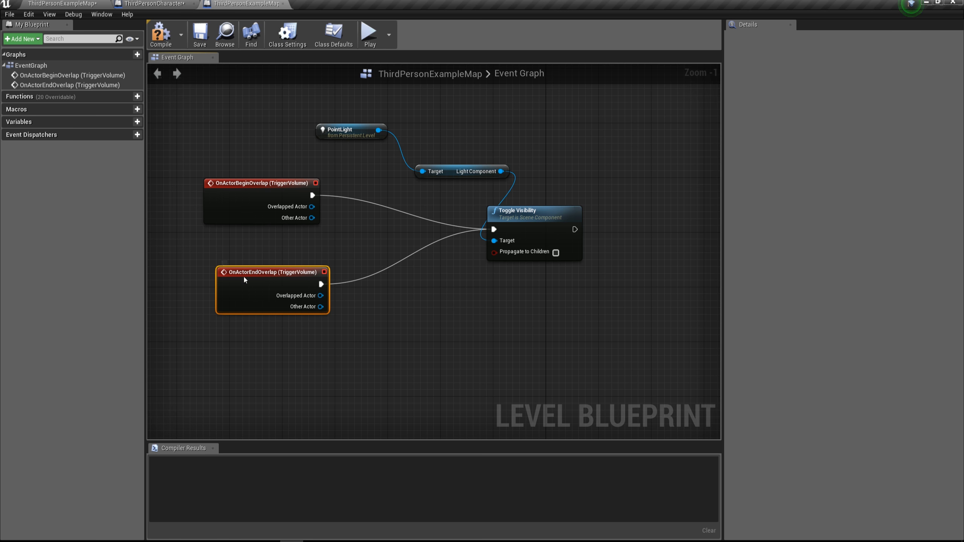
{"action": "left_click", "coordinate": [160, 34]}
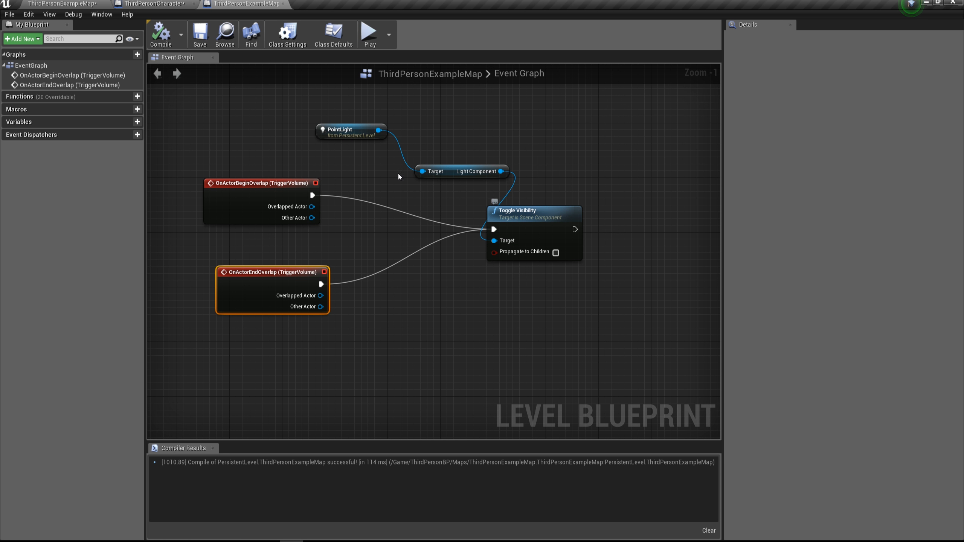
Step: Play-test the level by running the character in and out of the trigger volume several times, and stop the preview
{"action": "left_click", "coordinate": [371, 39]}
{"action": "key", "text": "w"}
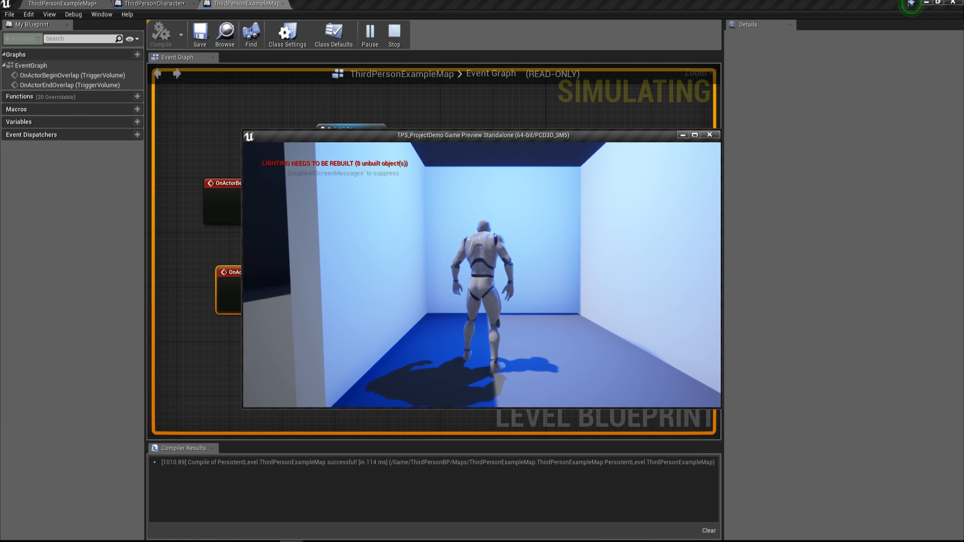
{"action": "key", "text": "s"}
{"action": "key", "text": "w"}
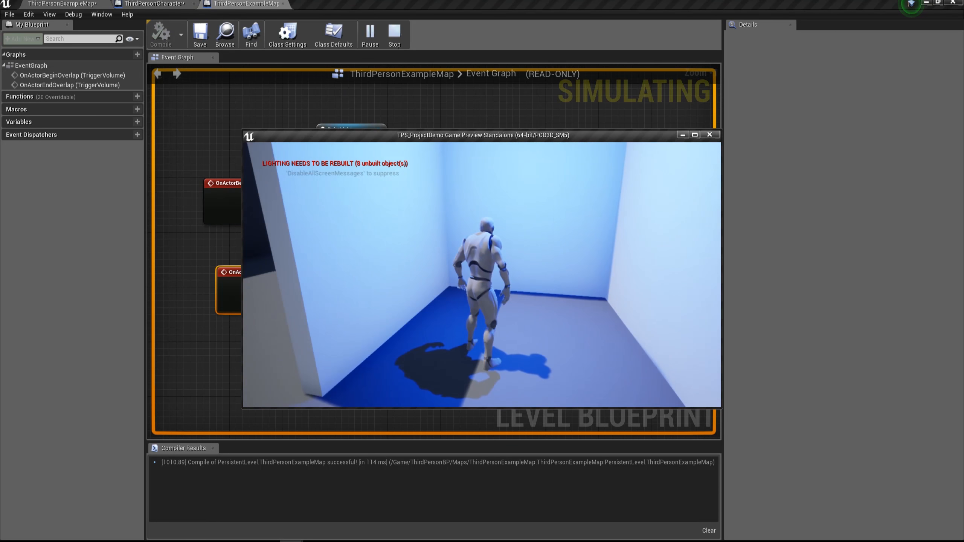
{"action": "key", "text": "w"}
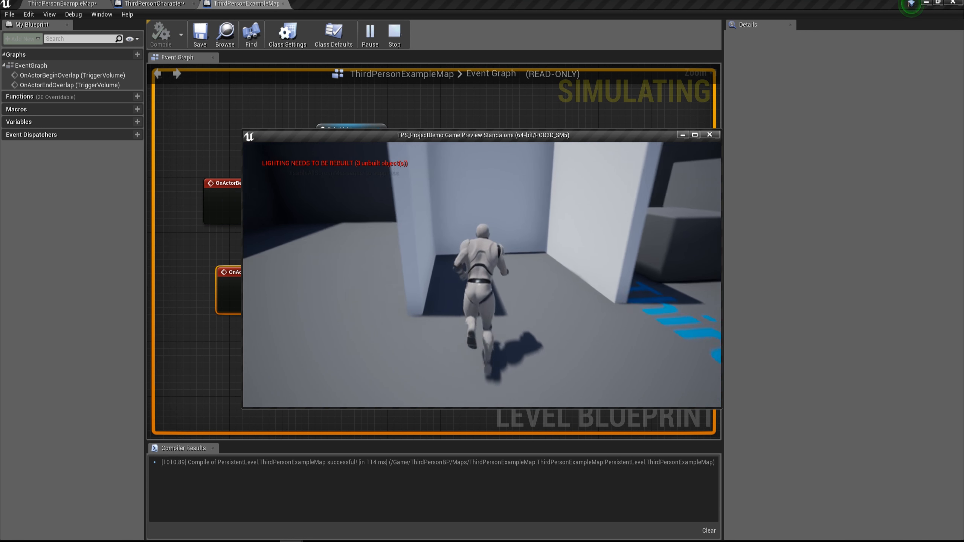
{"action": "key", "text": "s"}
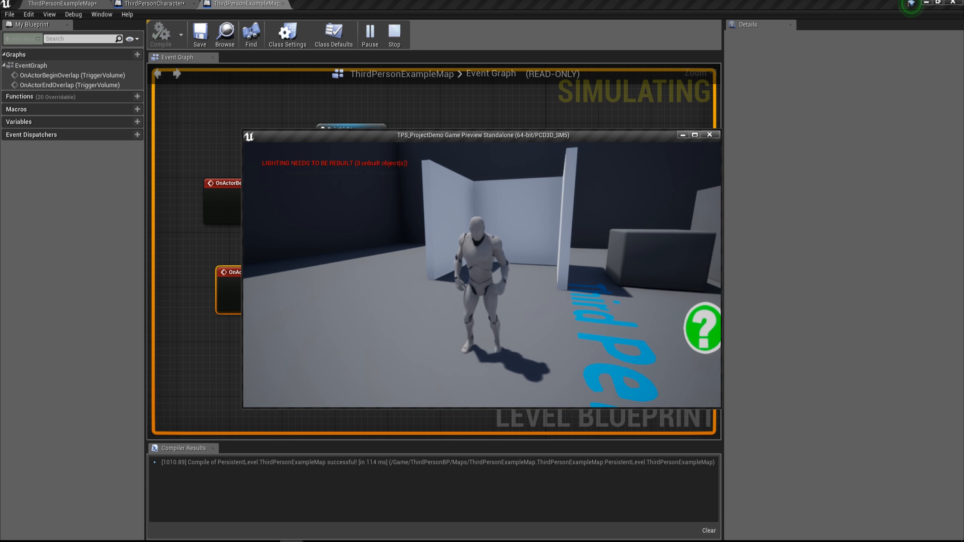
{"action": "key", "text": "w"}
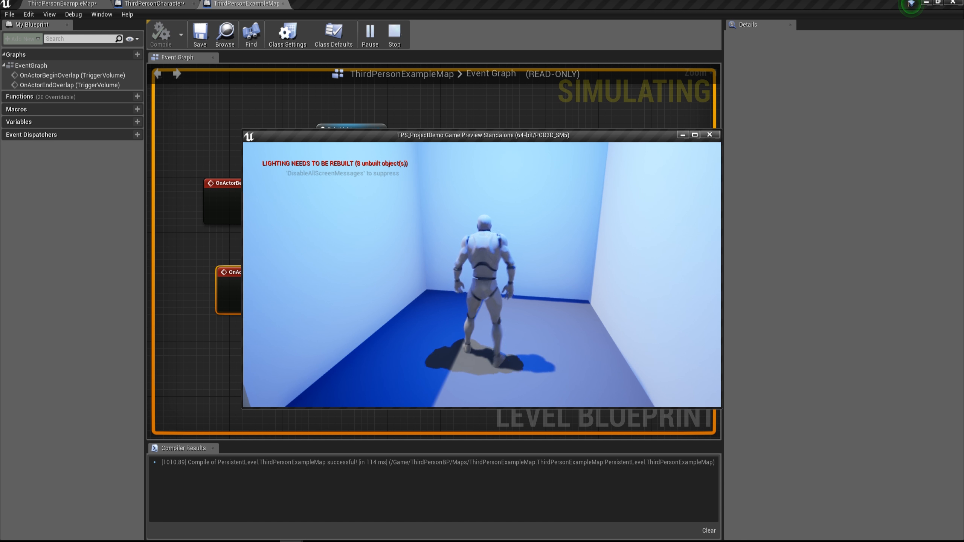
{"action": "key", "text": "w"}
{"action": "key", "text": "s"}
{"action": "key", "text": "w"}
{"action": "key", "text": "s"}
{"action": "key", "text": "w"}
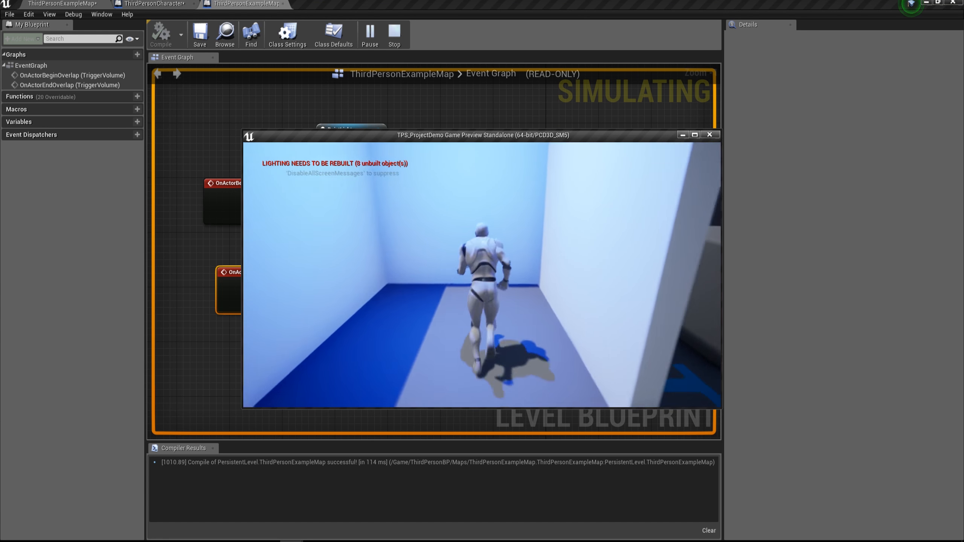
{"action": "key", "text": "s"}
{"action": "key", "text": "w"}
{"action": "key", "text": "Escape"}
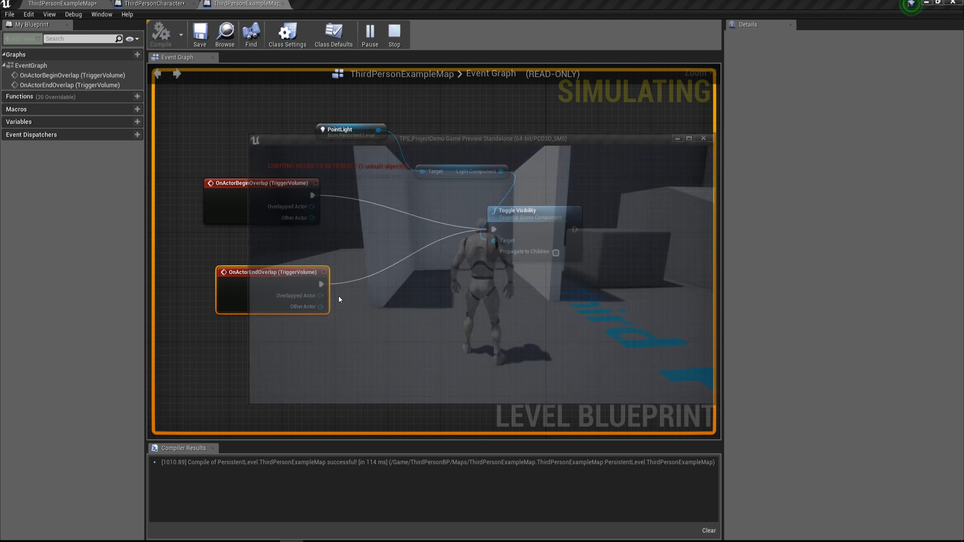
Step: Insert a Delay node between the OnActorBeginOverlap event and Toggle Visibility, and place it between the two nodes
{"action": "right_click_drag", "start_coordinate": [372, 290], "coordinate": [399, 312]}
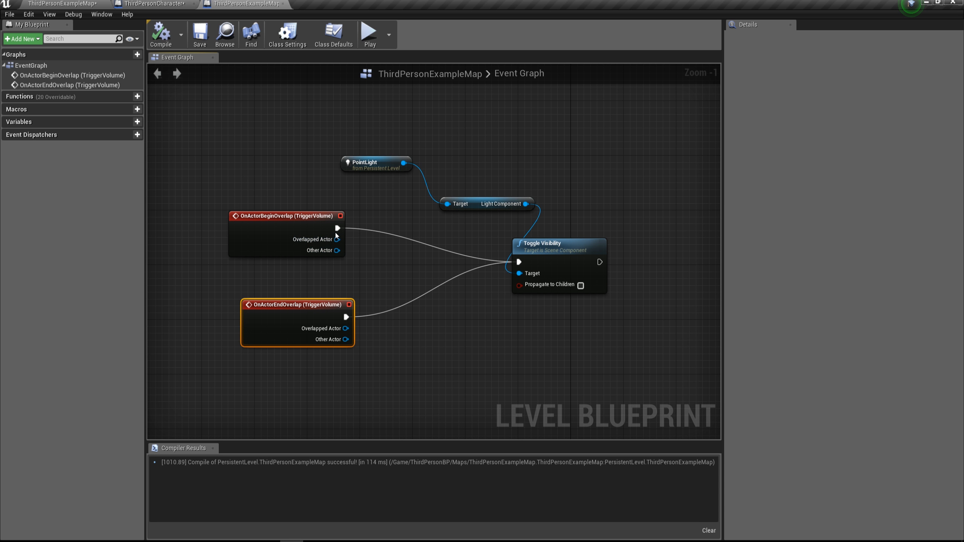
{"action": "left_click_drag", "start_coordinate": [337, 228], "coordinate": [399, 241]}
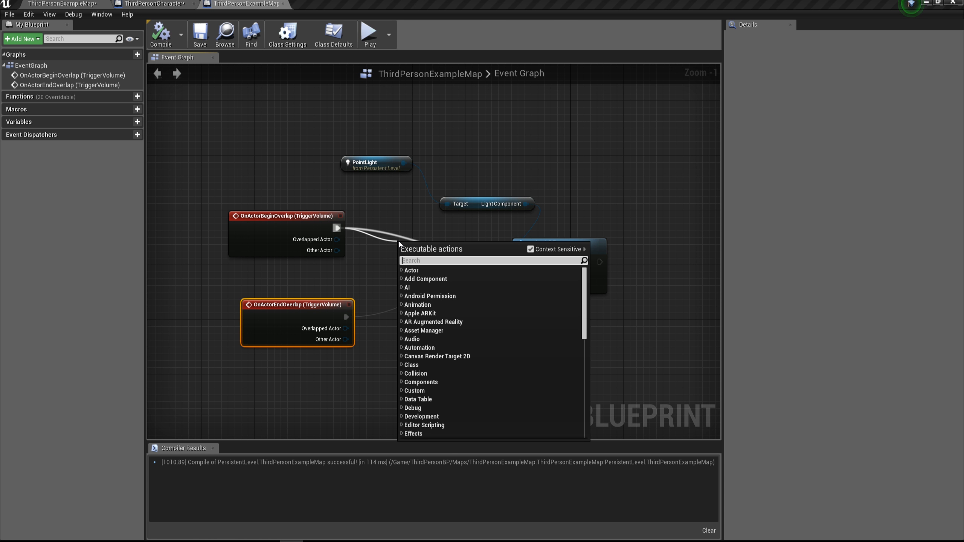
{"action": "type", "text": "delay"}
{"action": "key", "text": "Return"}
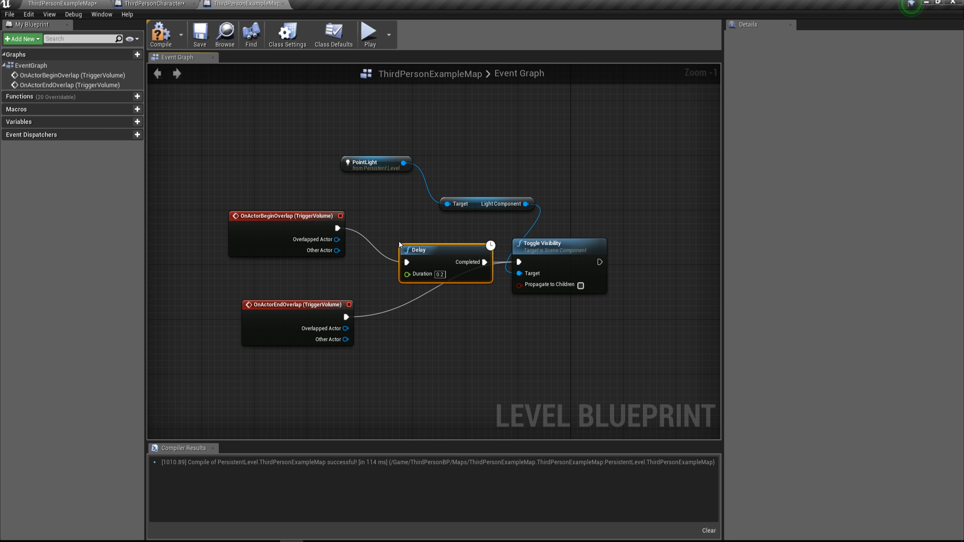
{"action": "left_click_drag", "start_coordinate": [440, 246], "coordinate": [435, 240]}
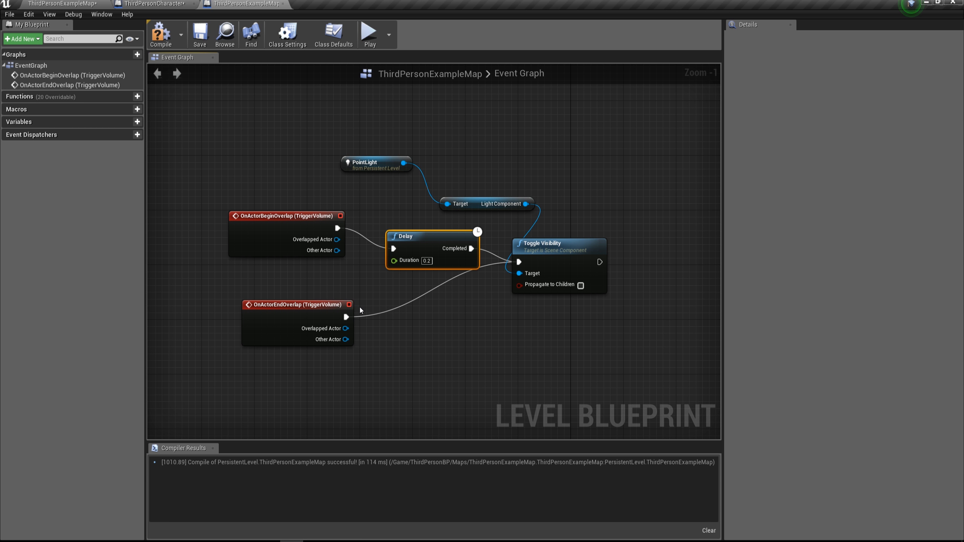
Step: Route the OnActorEndOverlap execution through the same Delay node and compile the Level Blueprint
{"action": "left_click_drag", "start_coordinate": [380, 254], "coordinate": [422, 250]}
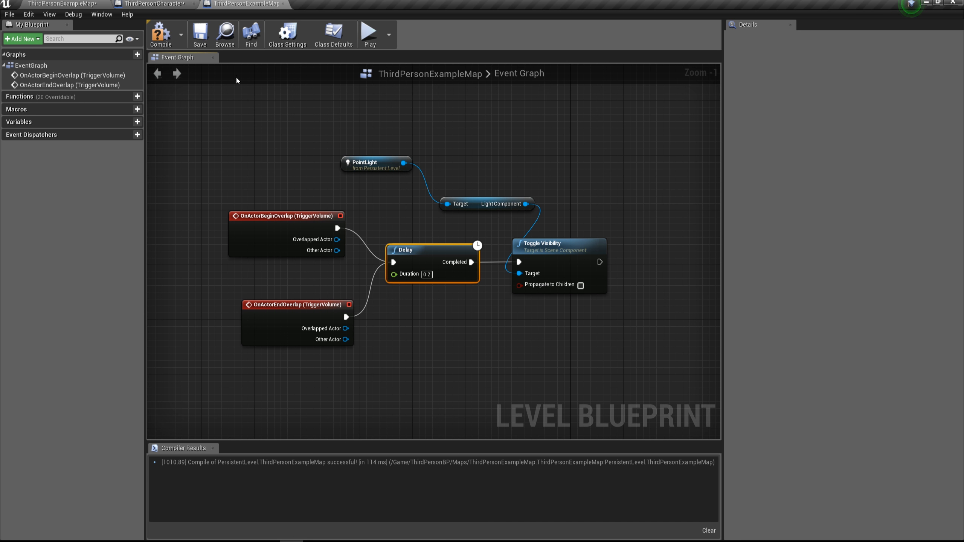
{"action": "left_click", "coordinate": [161, 34]}
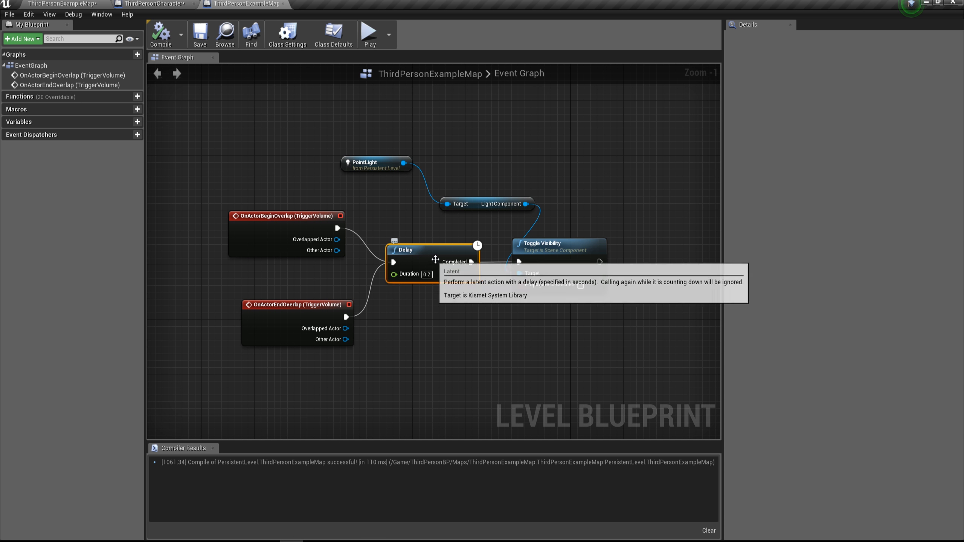
{"action": "left_click_drag", "start_coordinate": [435, 260], "coordinate": [442, 266]}
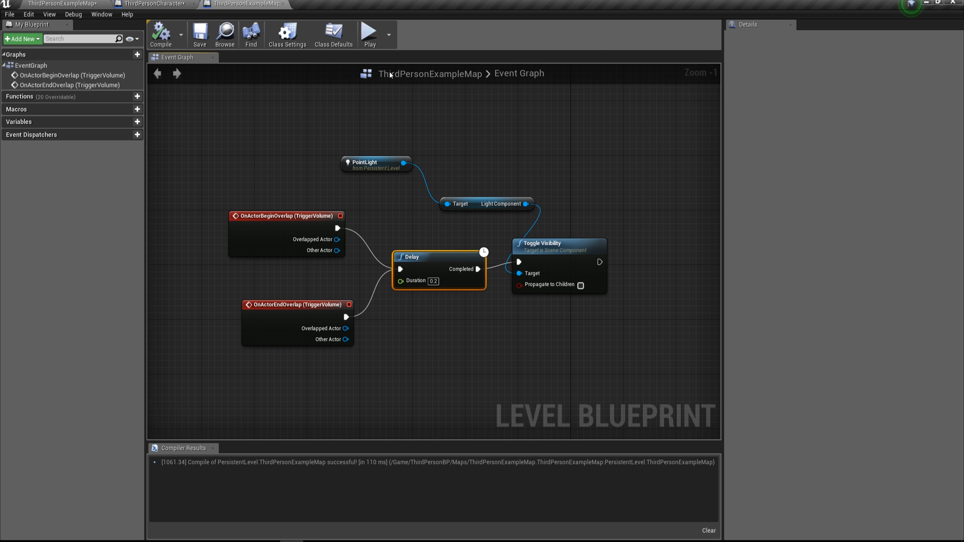
Step: Play-test the delayed light toggle by running the character into the walled trigger area, and stop the preview
{"action": "left_click", "coordinate": [368, 33]}
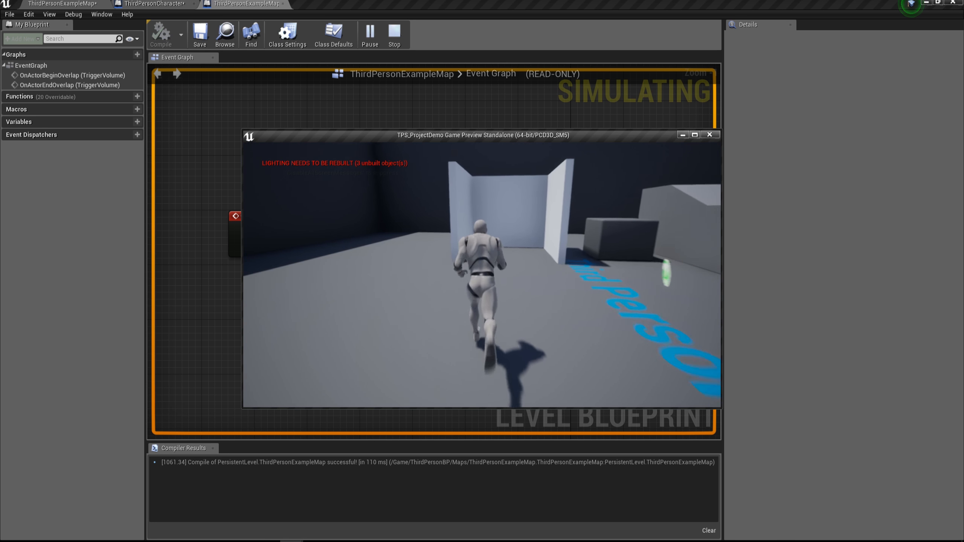
{"action": "key", "text": "w"}
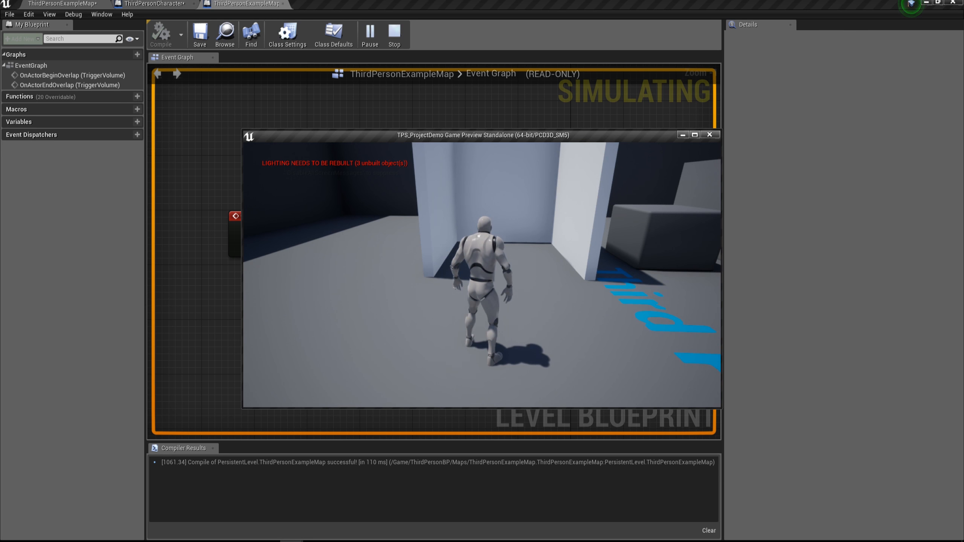
{"action": "key", "text": "w"}
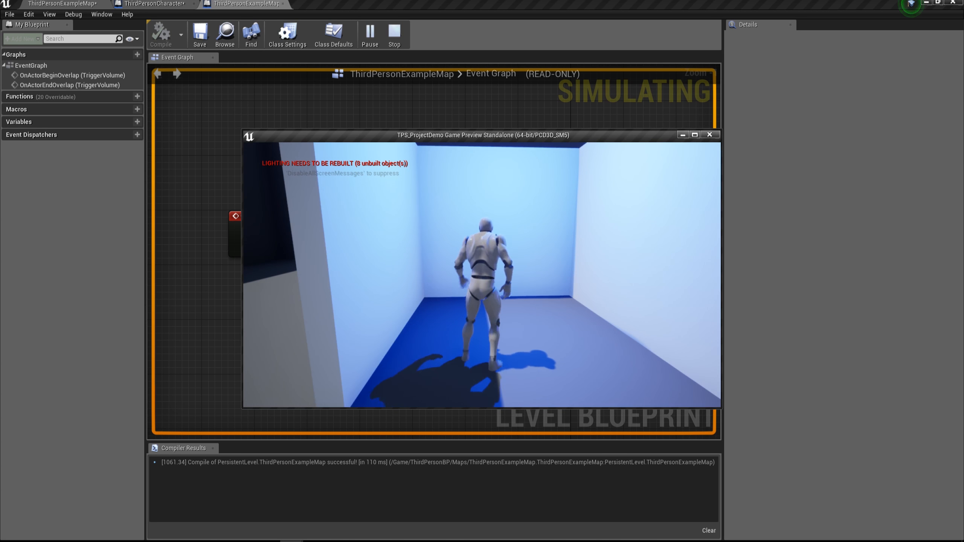
{"action": "key", "text": "d"}
{"action": "key", "text": "s"}
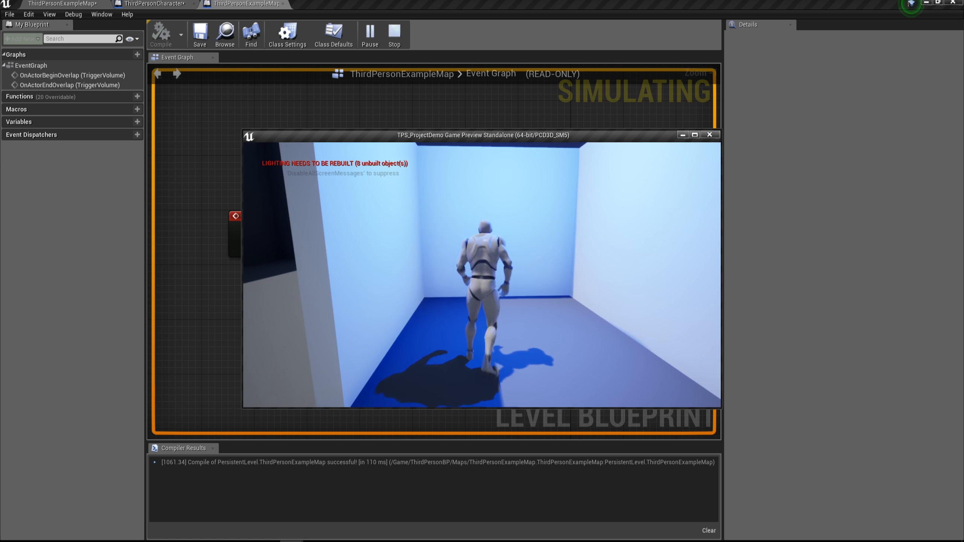
{"action": "key", "text": "s"}
{"action": "key", "text": "Escape"}
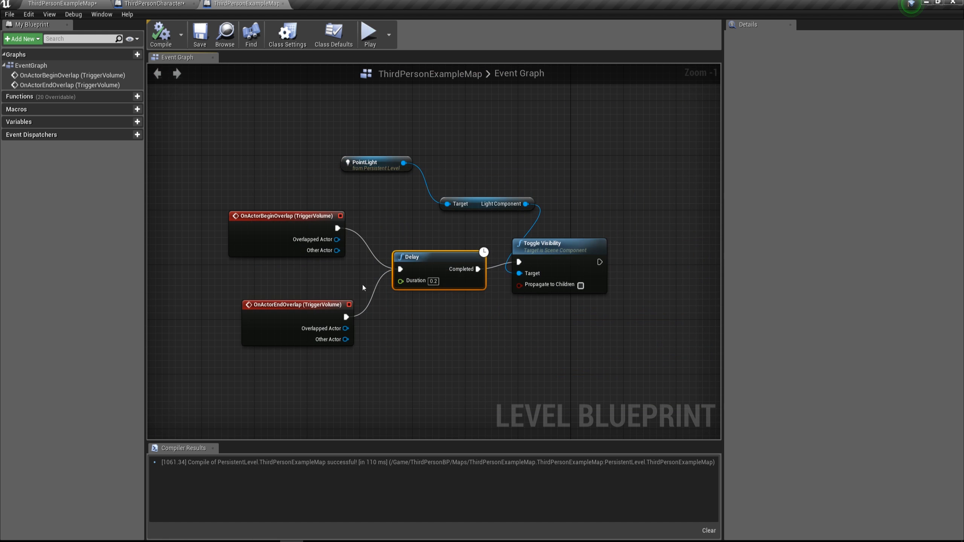
Step: Set the Delay node's duration to 1.0 second
{"action": "left_click", "coordinate": [433, 281]}
{"action": "type", "text": "4"}
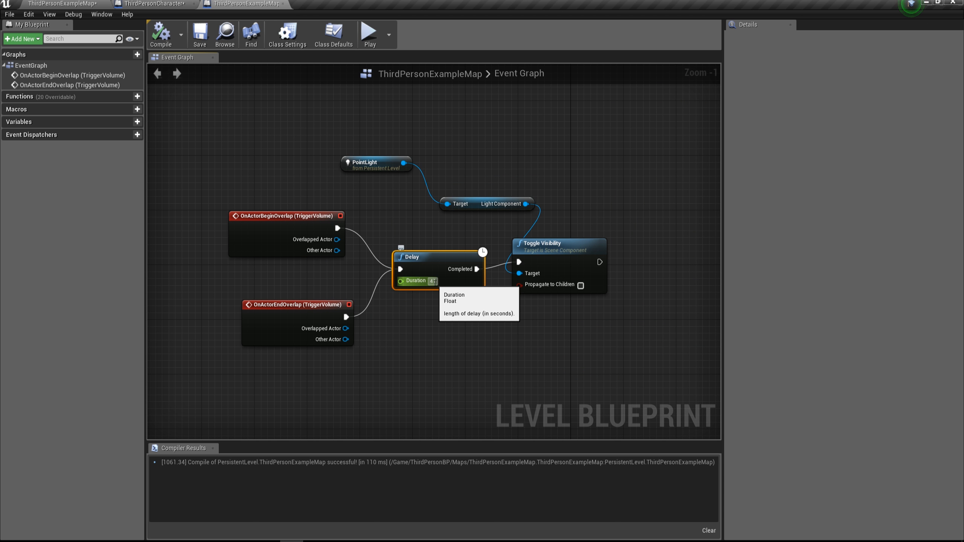
{"action": "key", "text": "BackSpace"}
{"action": "key", "text": "BackSpace"}
{"action": "type", "text": "1"}
{"action": "key", "text": "Return"}
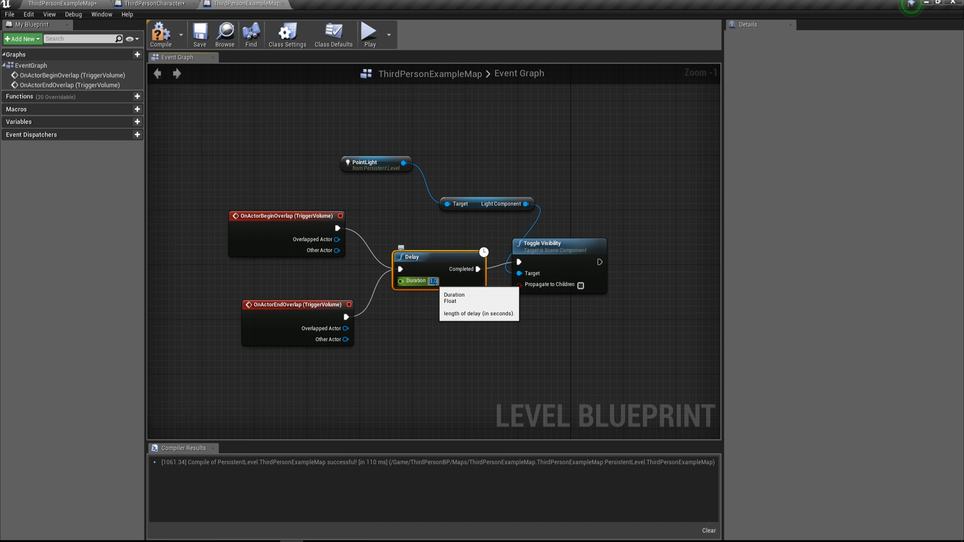
Step: Play-test the one-second delay by running the character in and out of the trigger volume repeatedly, and stop the preview
{"action": "left_click", "coordinate": [370, 34]}
{"action": "key", "text": "w"}
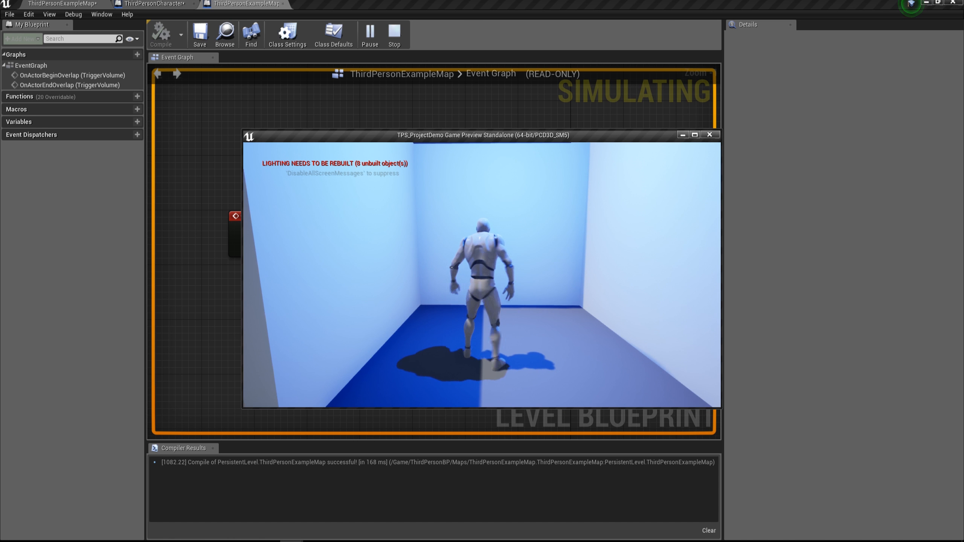
{"action": "key", "text": "s"}
{"action": "key", "text": "a"}
{"action": "key", "text": "d"}
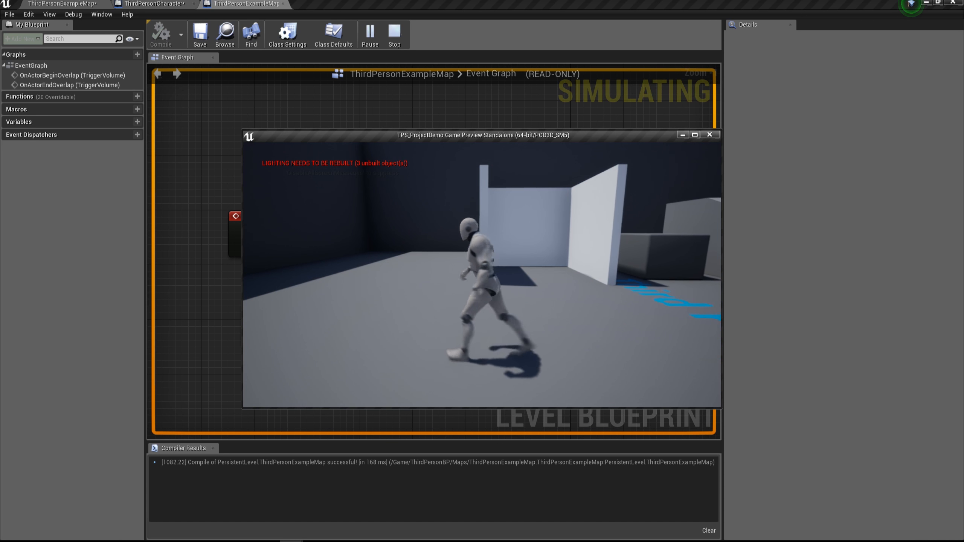
{"action": "key", "text": "w"}
{"action": "key", "text": "s"}
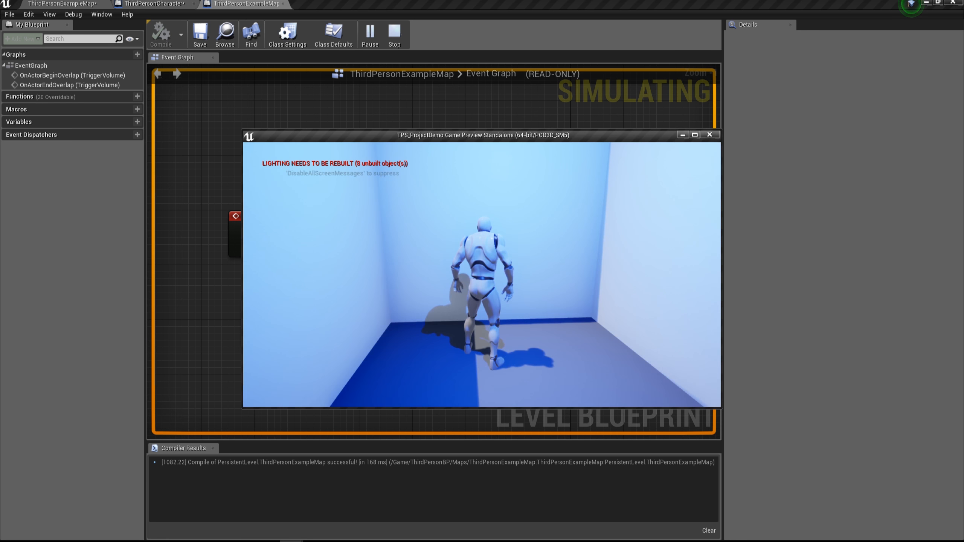
{"action": "key", "text": "a"}
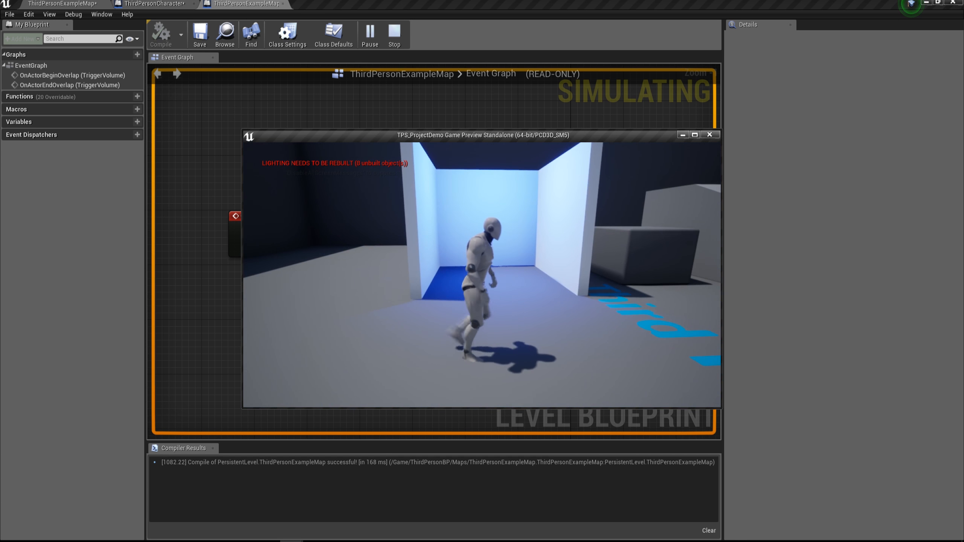
{"action": "key", "text": "w"}
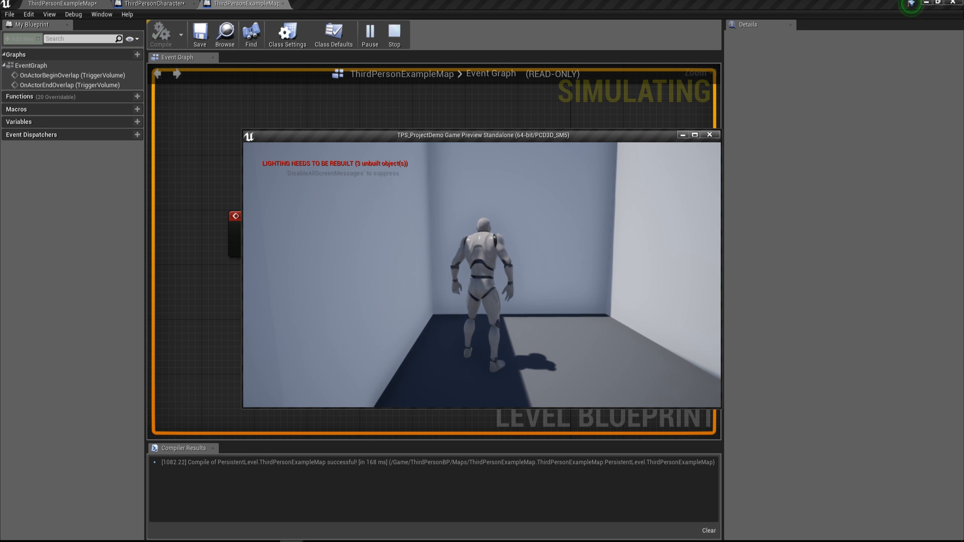
{"action": "key", "text": "s"}
{"action": "key", "text": "d"}
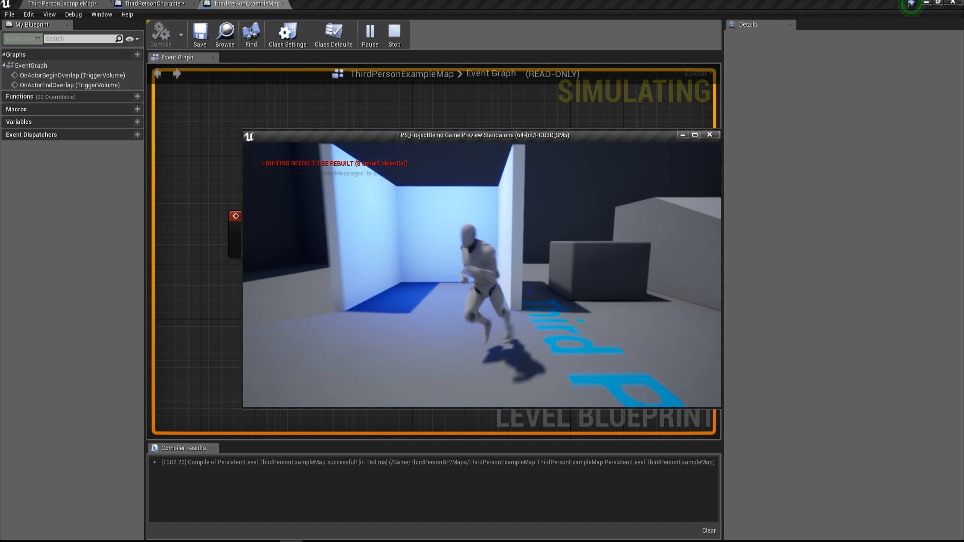
{"action": "key", "text": "a"}
{"action": "key", "text": "w"}
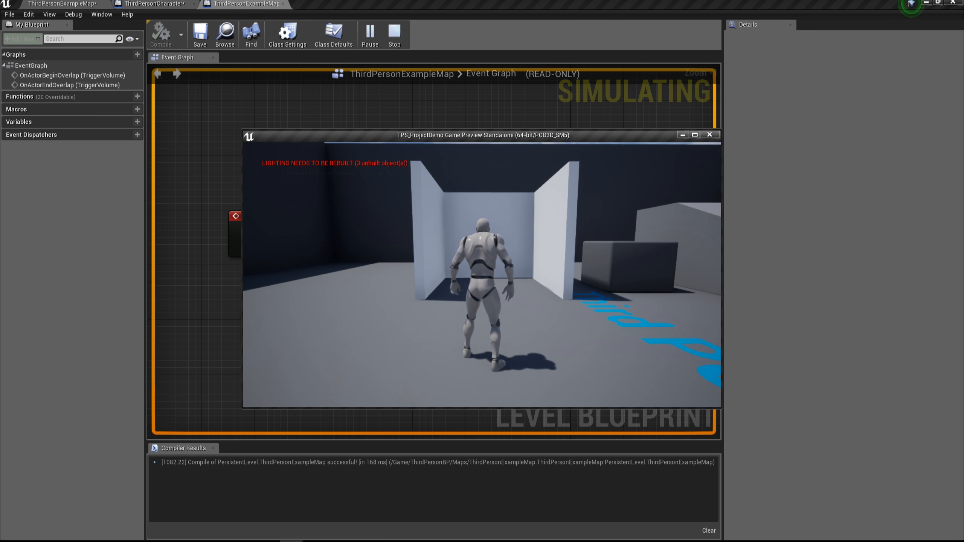
{"action": "key", "text": "Escape"}
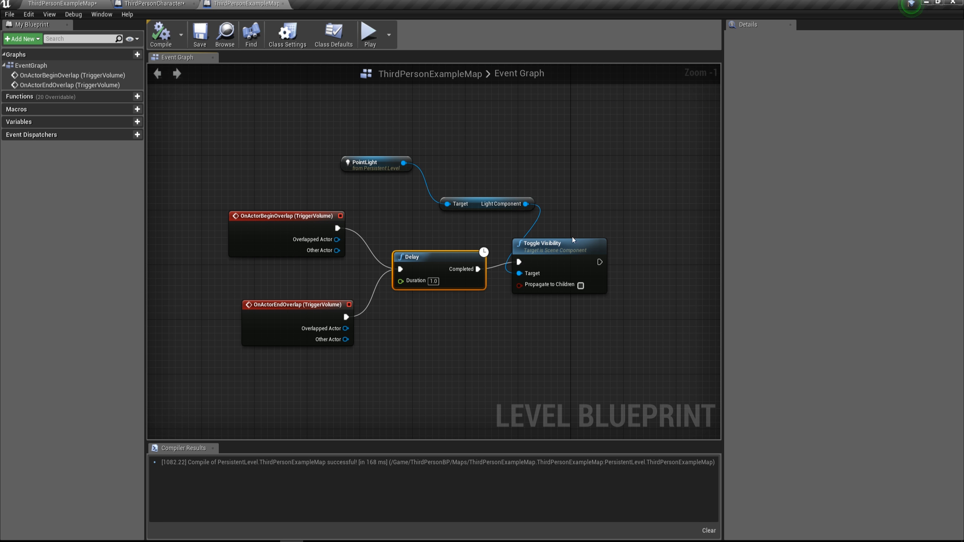
Step: Move the Toggle Visibility node slightly farther from the Delay node
{"action": "left_click_drag", "start_coordinate": [578, 265], "coordinate": [587, 267]}
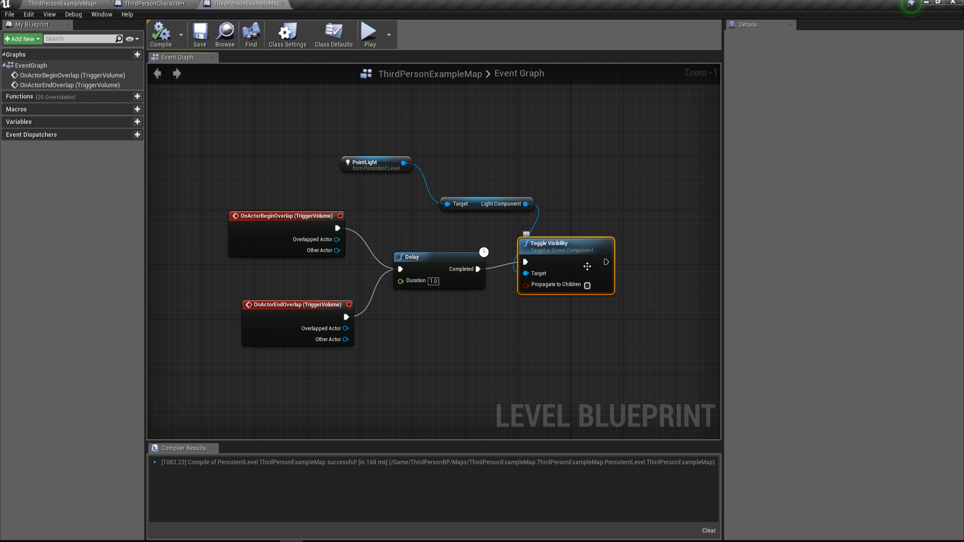
{"action": "right_click_drag", "start_coordinate": [450, 346], "coordinate": [467, 343]}
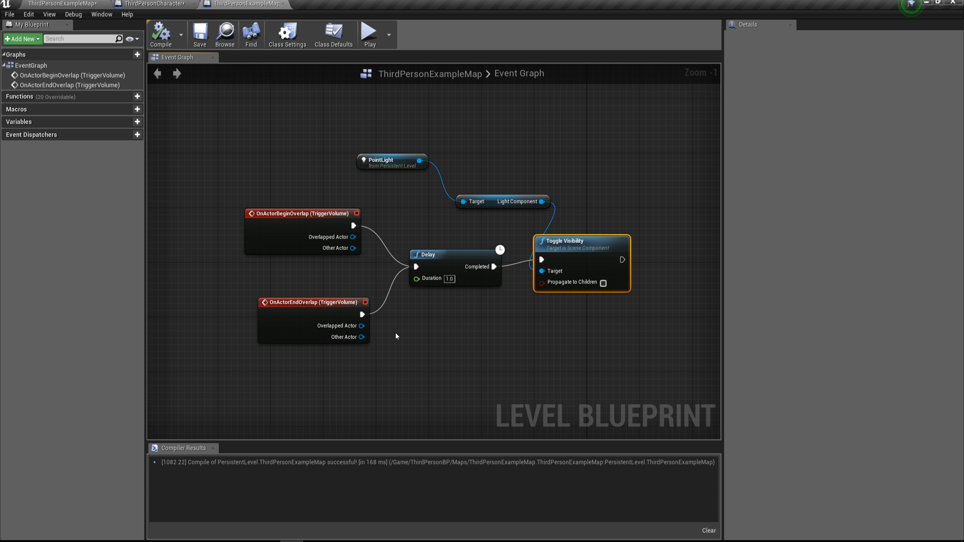